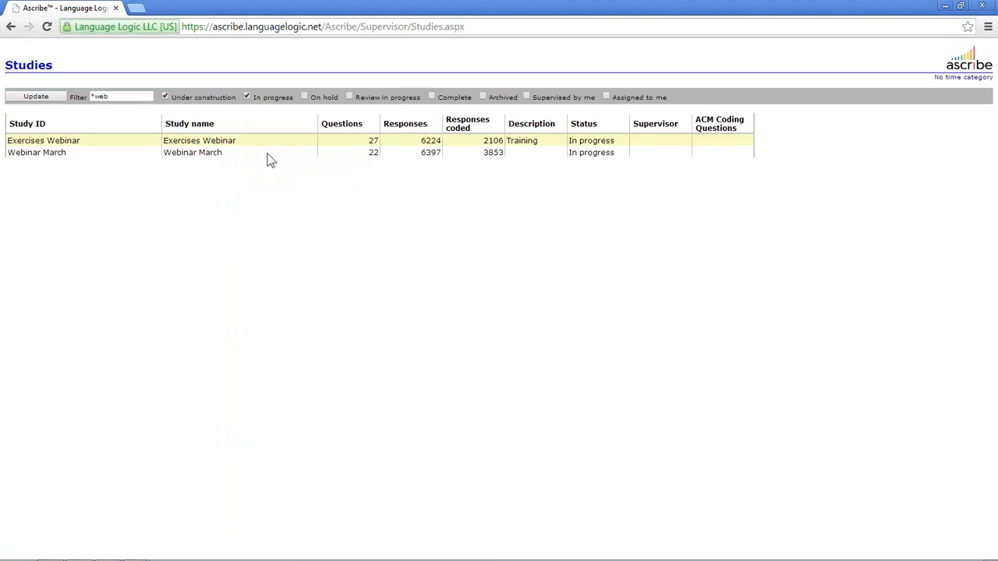
Open the questions of the Webinar March study and load question q8 in Ascribe Coder
right_click(268, 155)
click(295, 161)
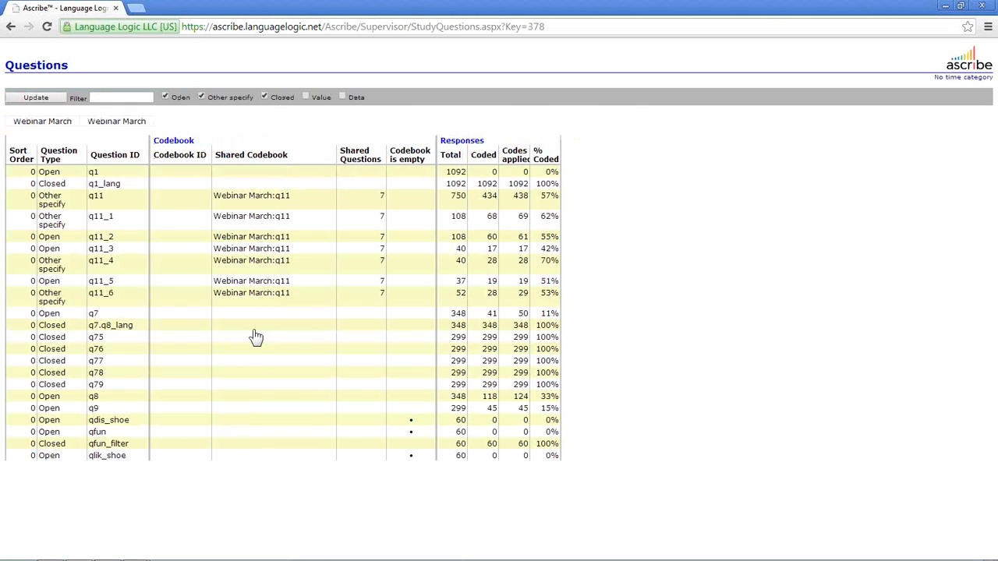
right_click(242, 400)
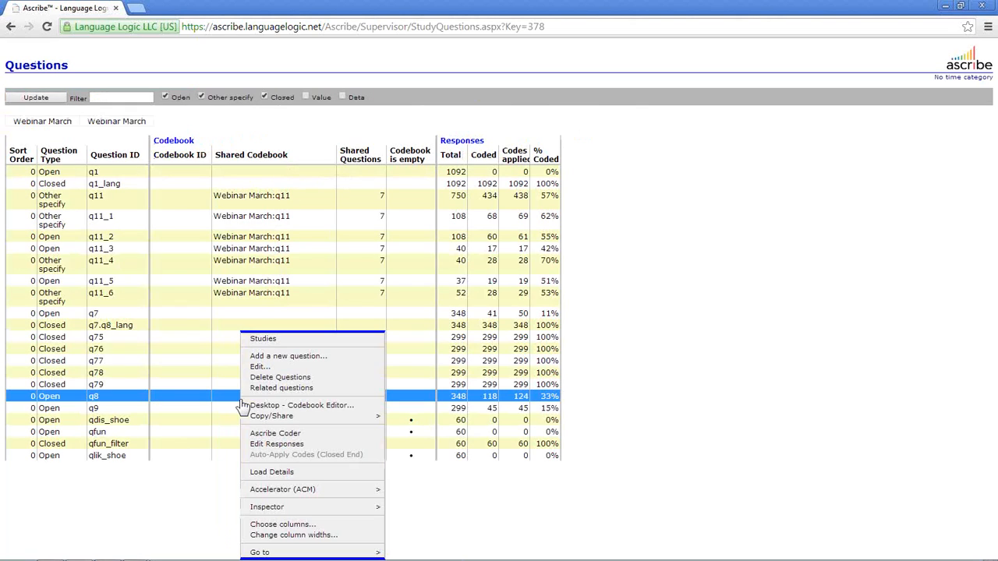
click(311, 435)
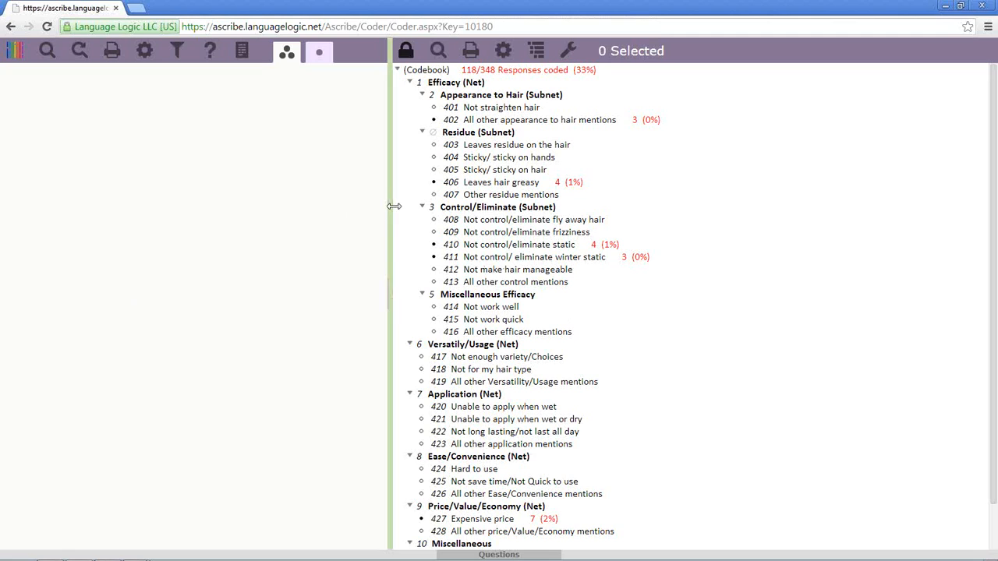
Resize the split between the responses and codebook panes, leaving the responses pane about a third of the width
drag(394, 206, 474, 207)
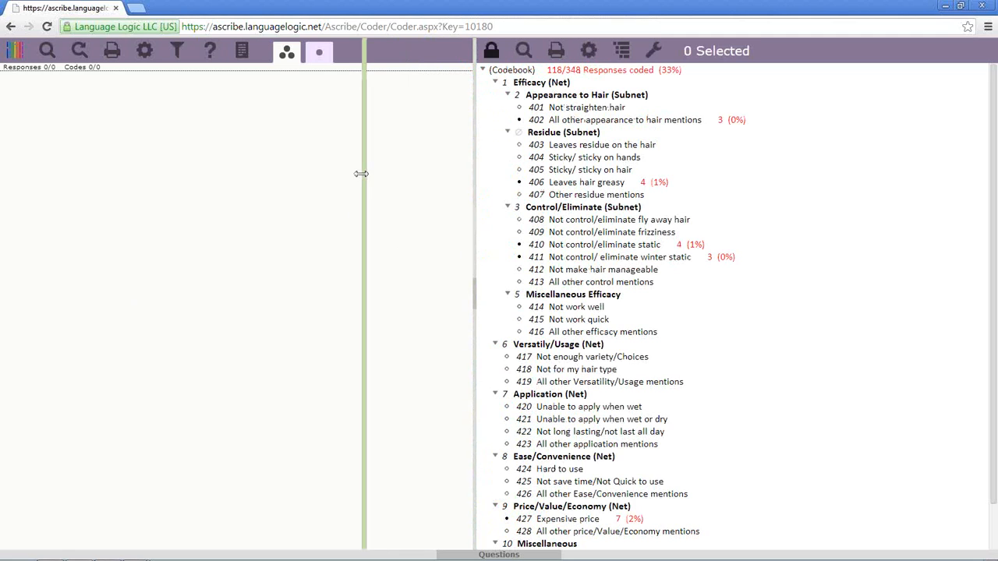
drag(361, 173, 346, 167)
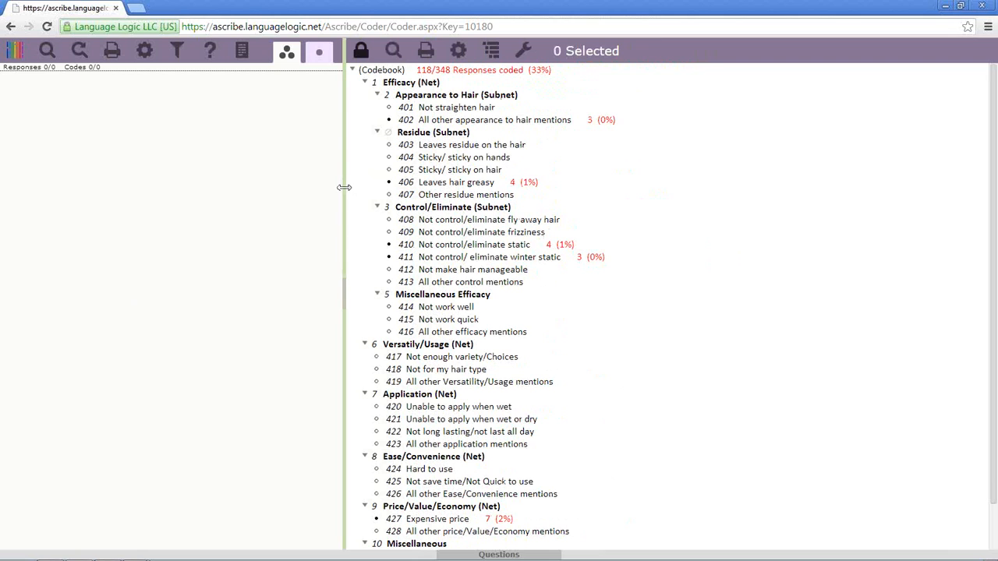
mouse_move(346, 185)
mouse_down()
mouse_move(679, 220)
mouse_move(348, 168)
mouse_up()
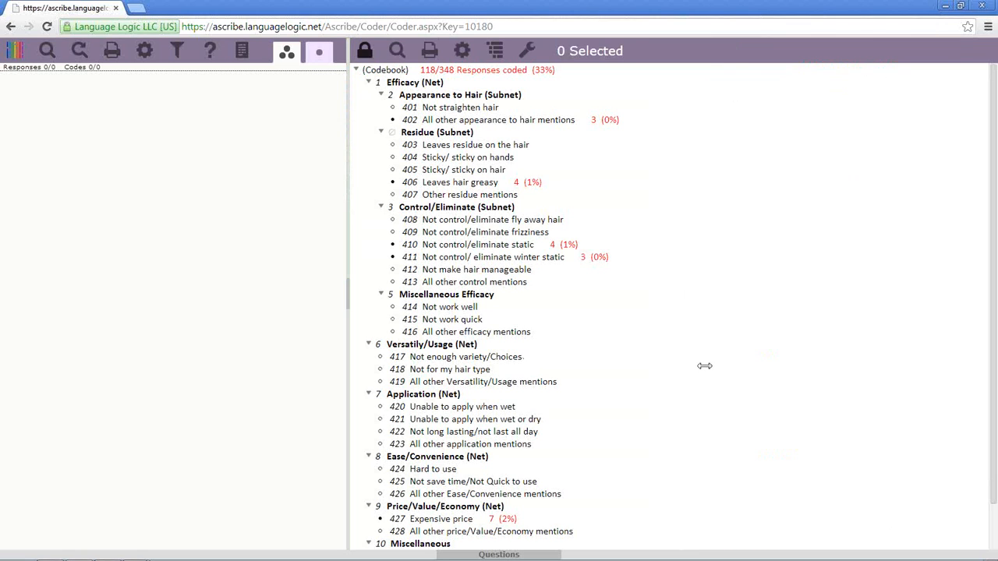
Collapse the responses pane so the codebook fills the width, and restore it
click(349, 295)
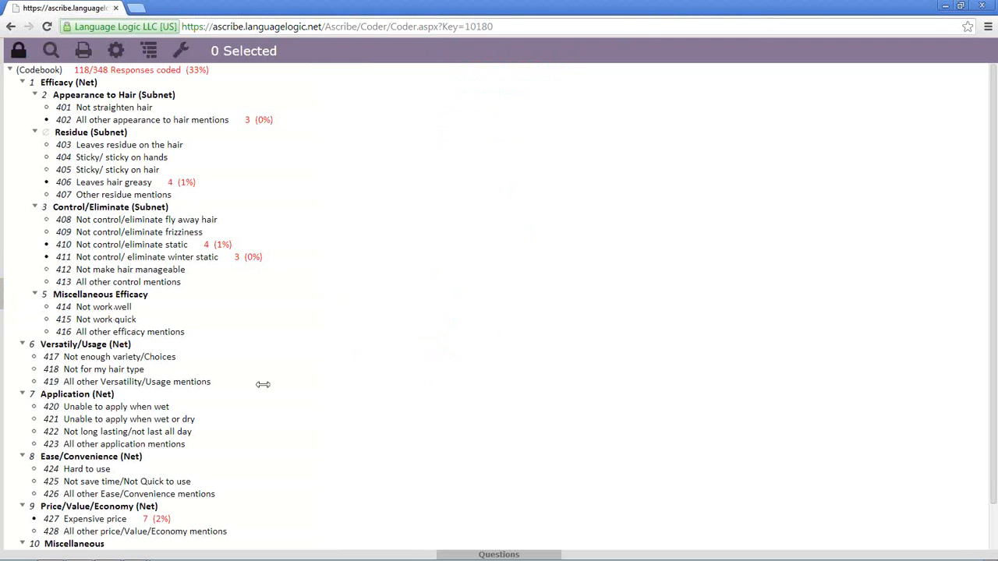
click(3, 304)
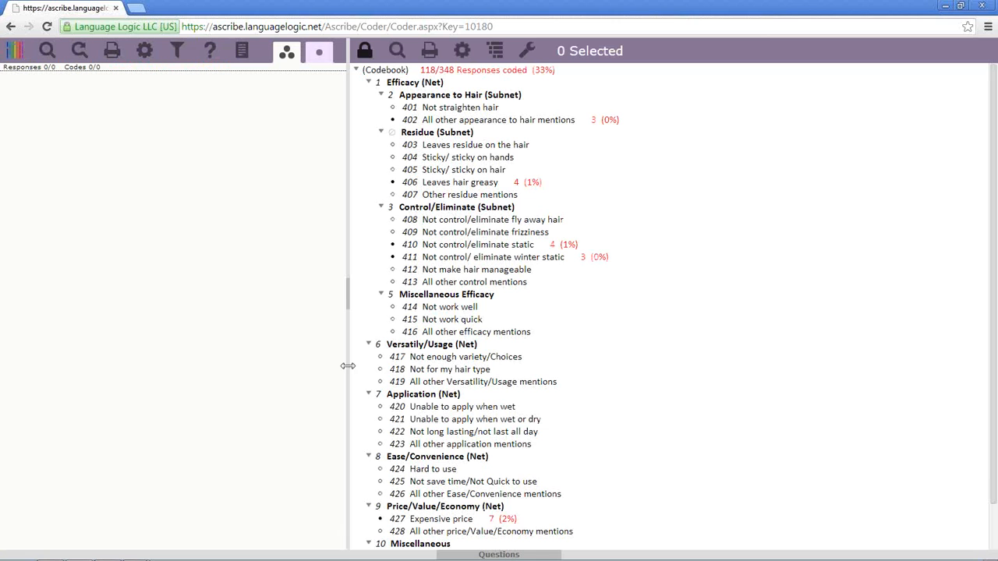
click(349, 297)
click(4, 294)
click(348, 294)
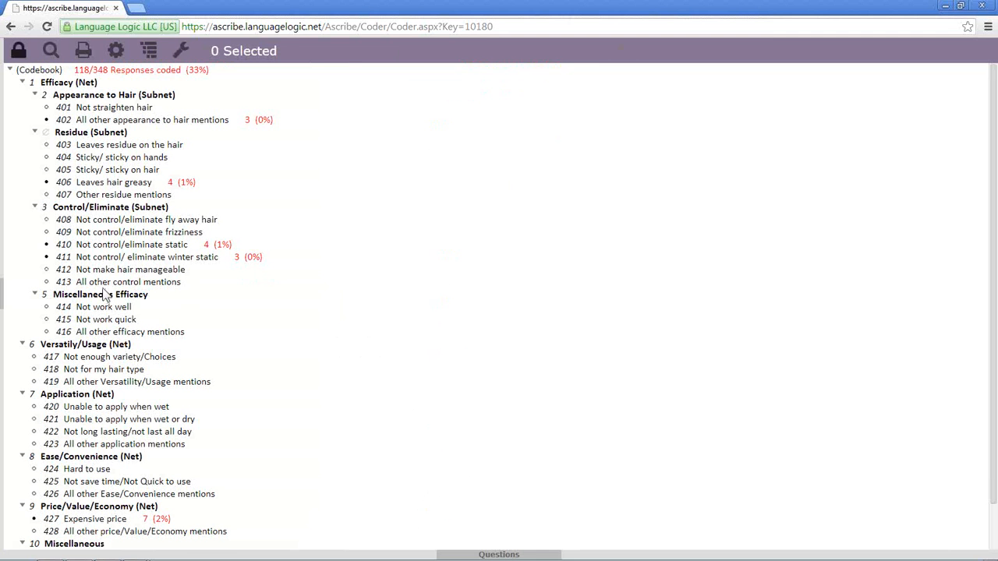
click(4, 296)
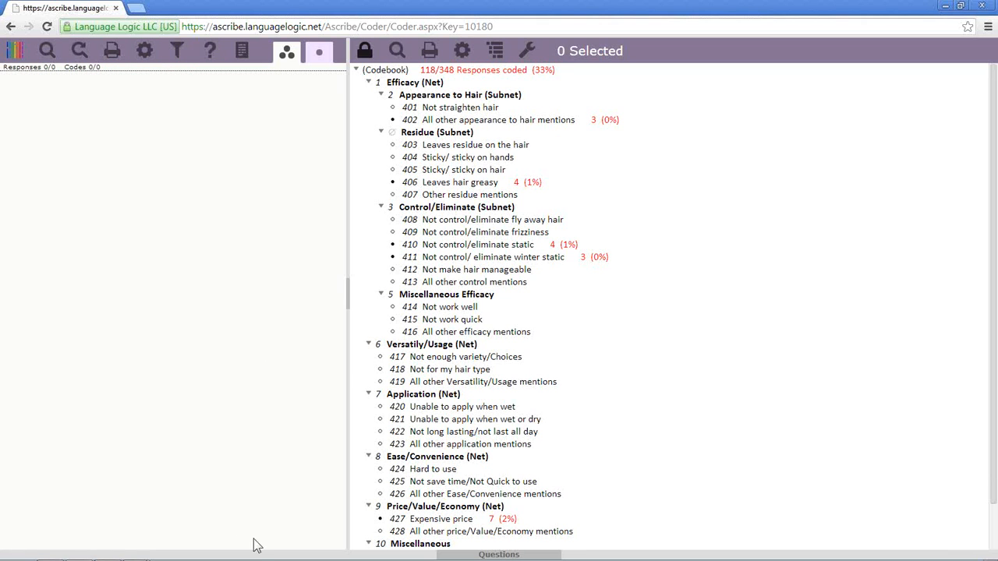
Expand the Questions pane to view the details of q8, adjust its height, and collapse it again
click(460, 555)
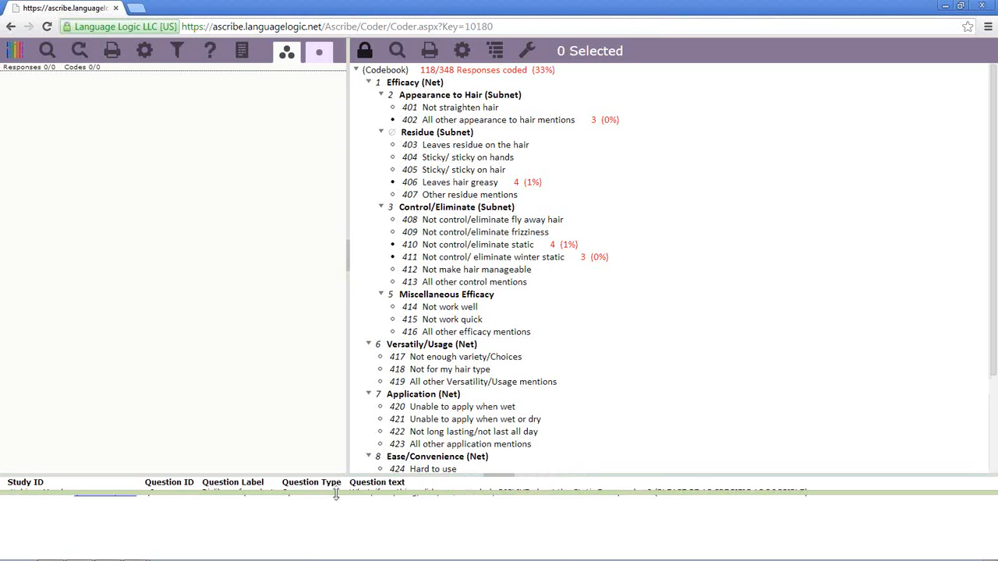
drag(337, 494, 273, 494)
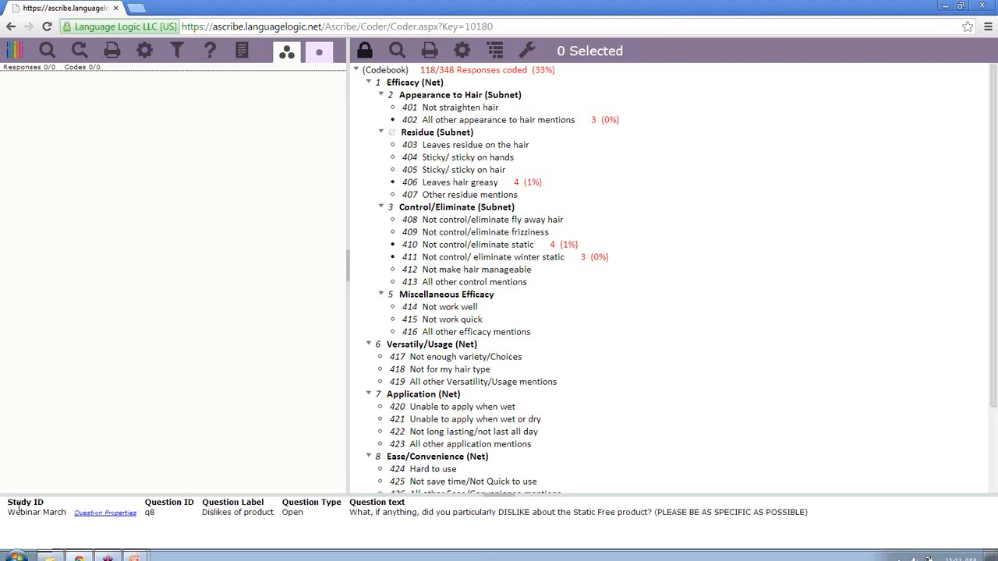
click(506, 496)
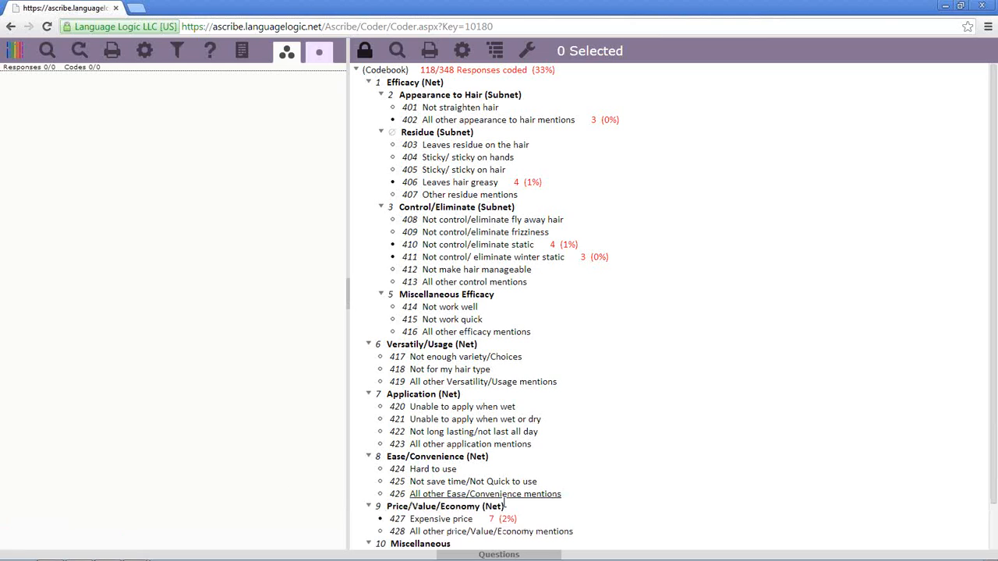
click(496, 555)
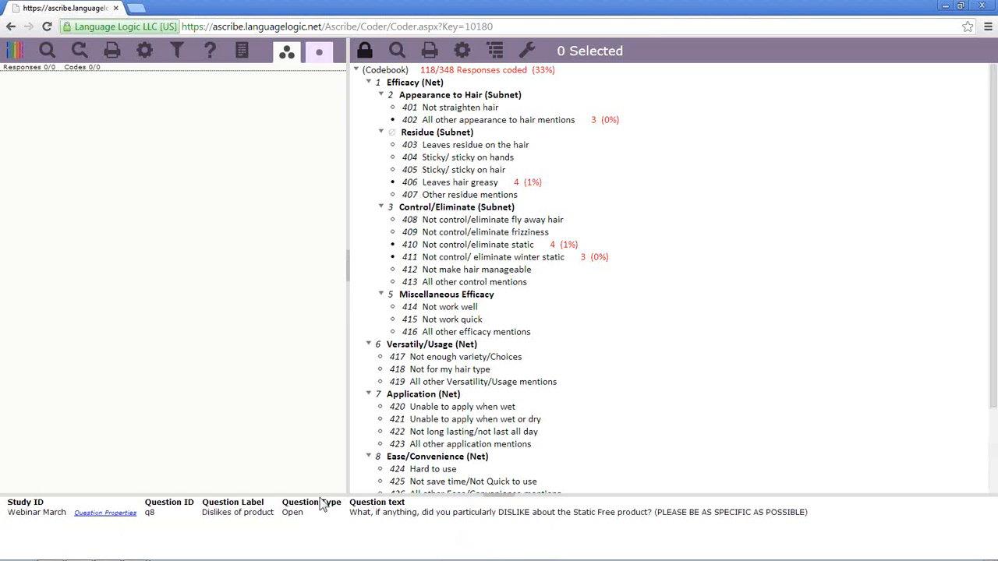
drag(319, 496, 316, 524)
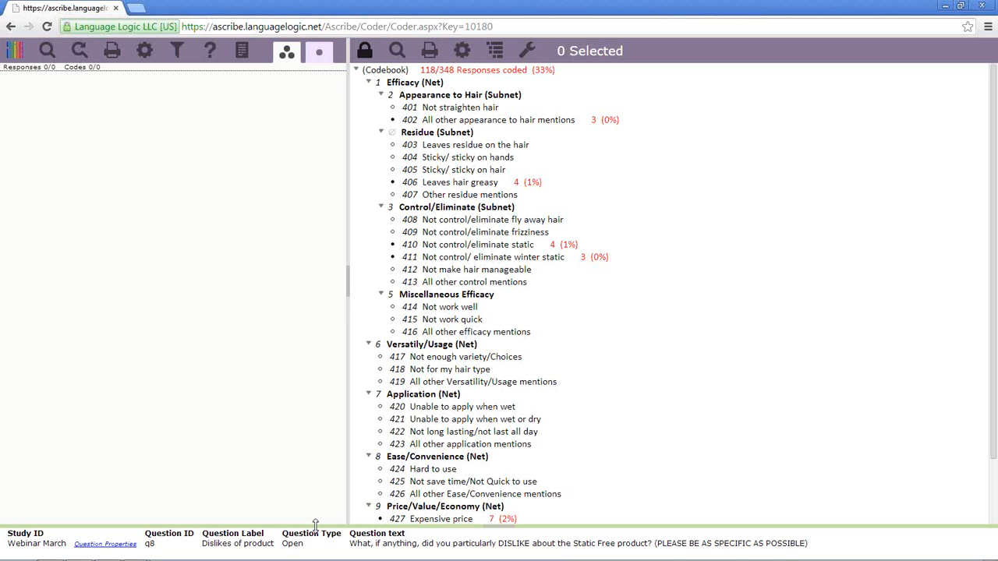
click(505, 532)
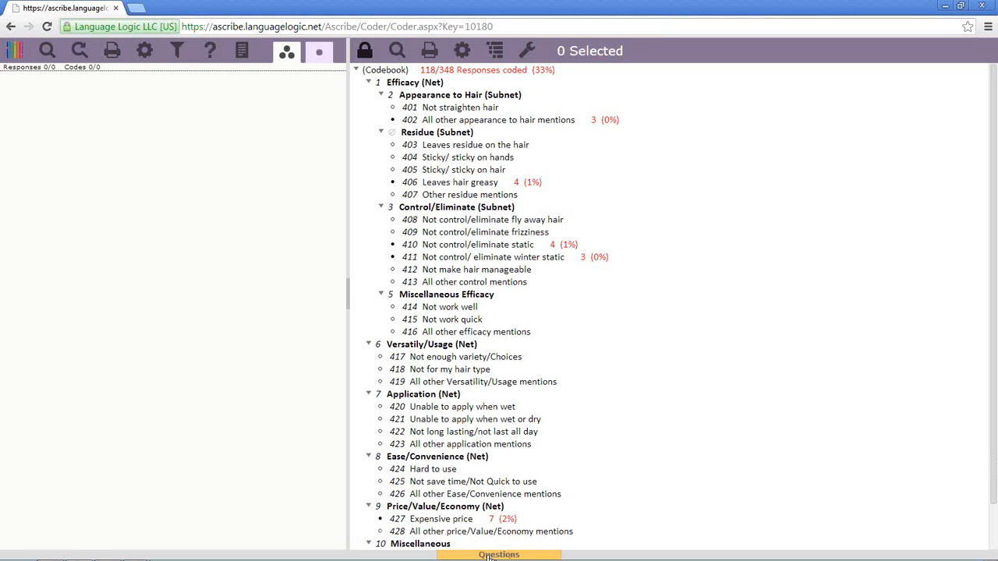
mouse_move(490, 557)
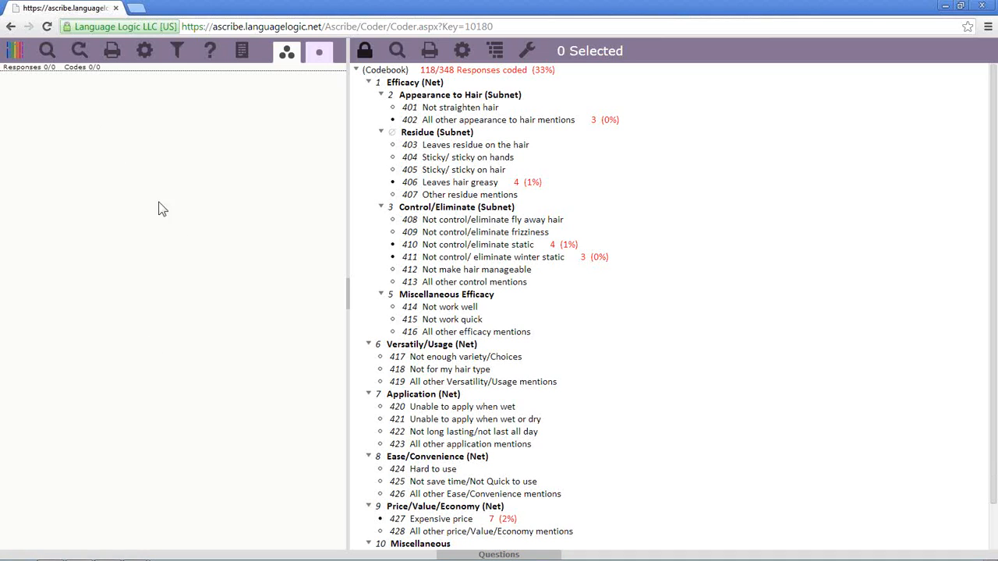
click(15, 54)
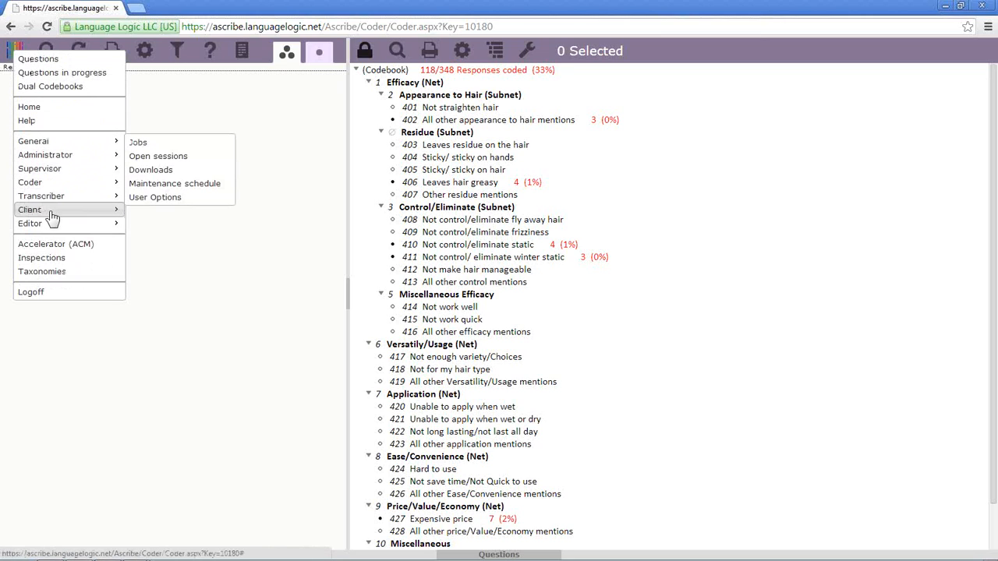
mouse_move(54, 225)
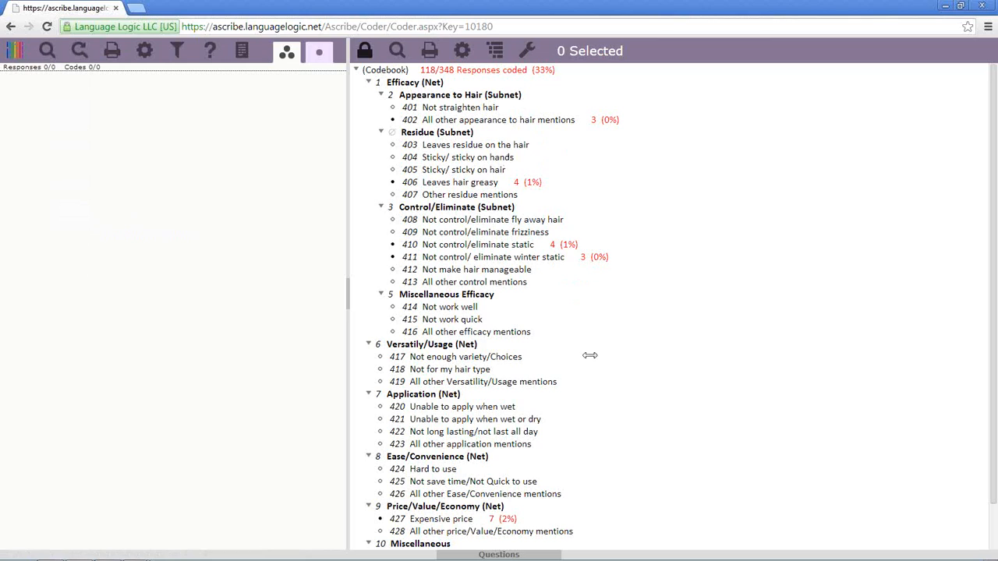
click(18, 55)
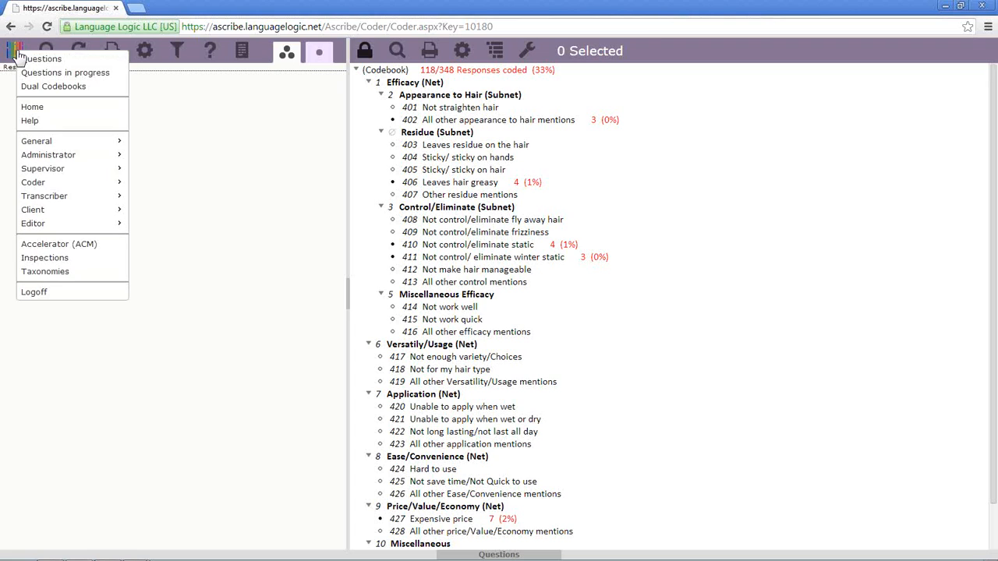
click(219, 130)
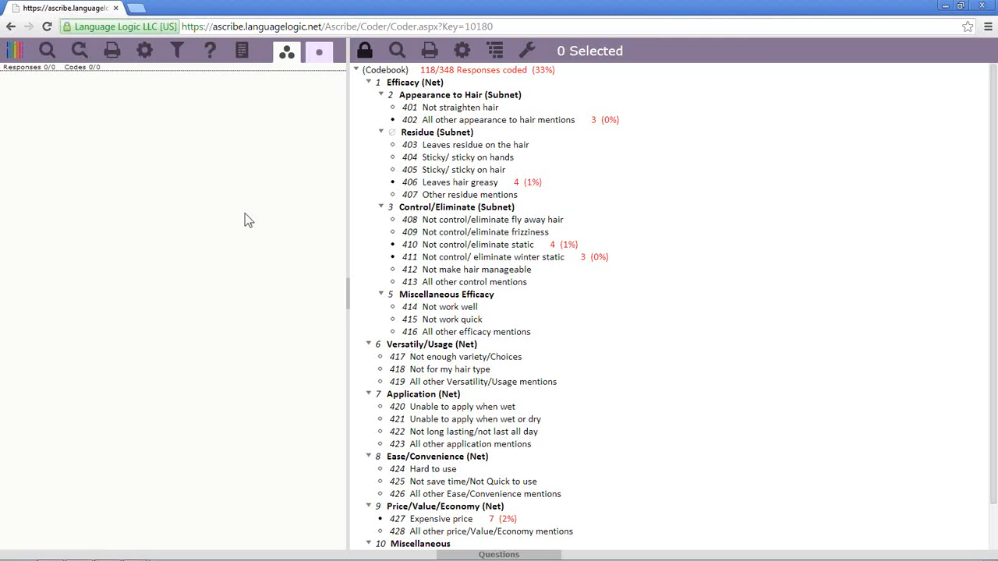
Switch to coding single responses and return to coding multiple responses
click(285, 59)
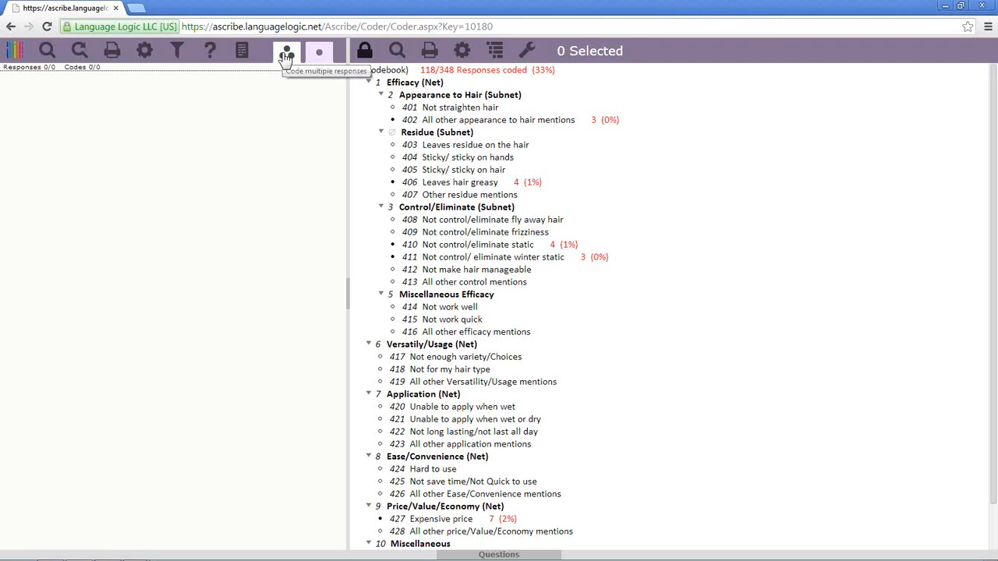
click(320, 57)
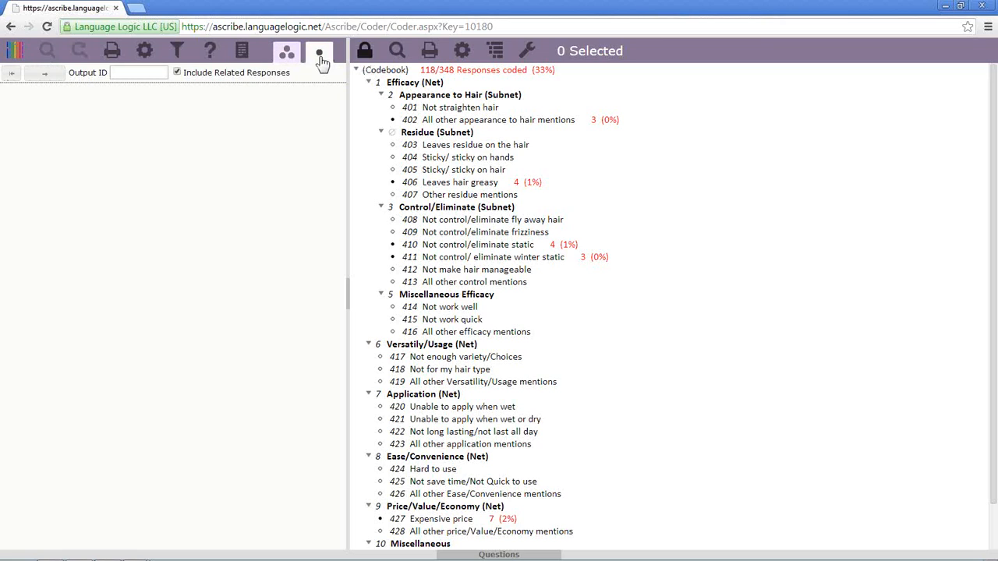
click(288, 54)
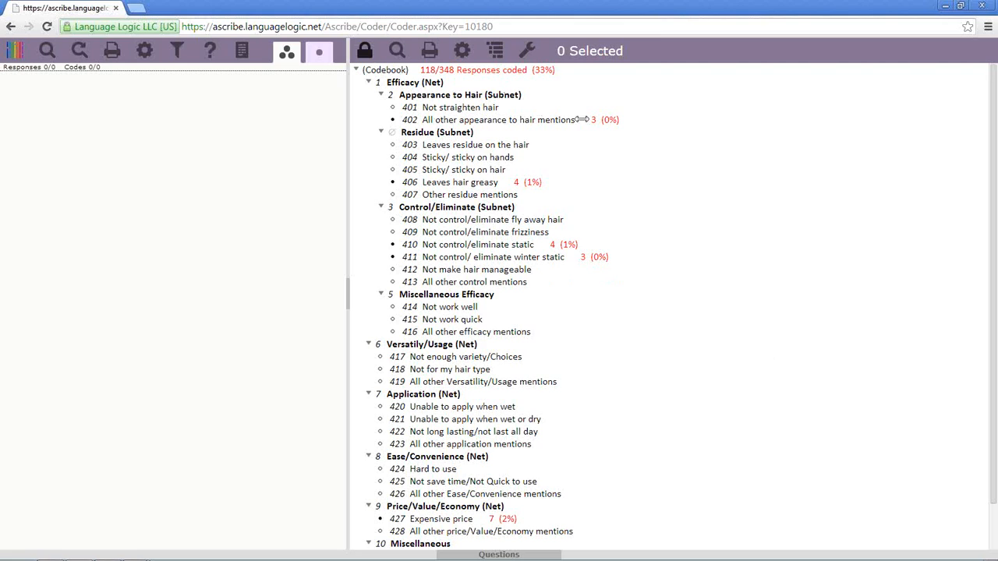
click(373, 57)
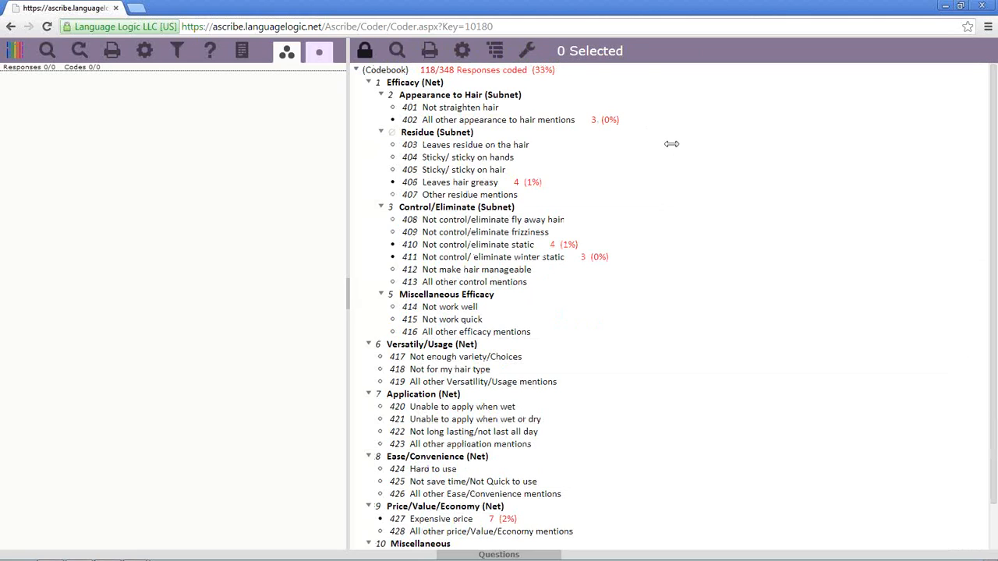
Open the codebook search, enlarge its window and show the search options
click(397, 52)
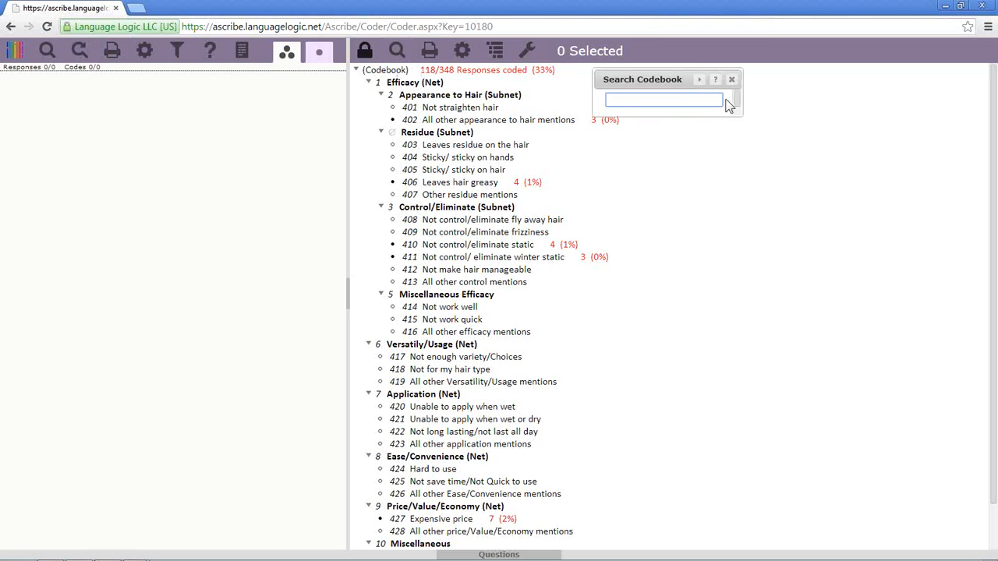
drag(739, 127, 747, 194)
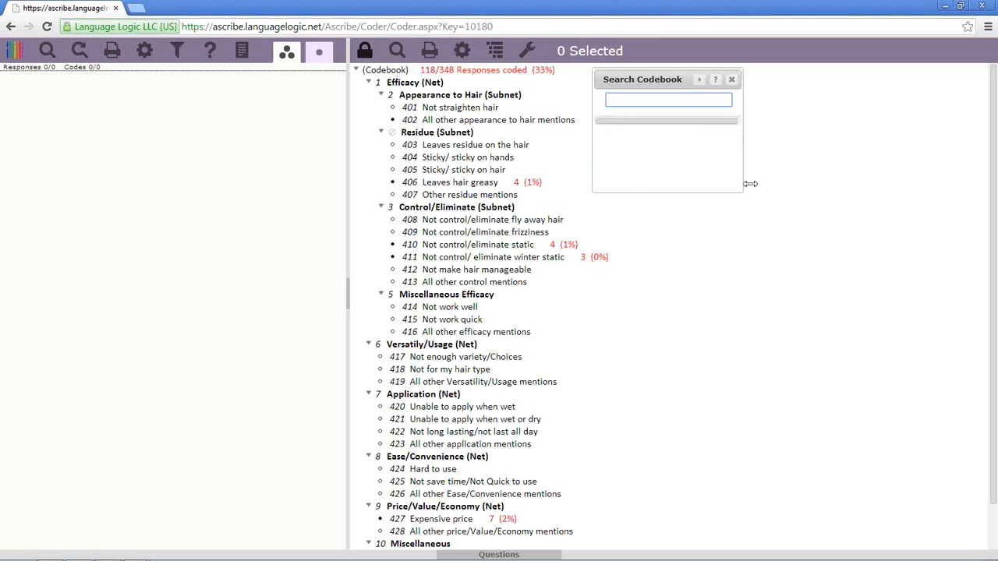
click(699, 80)
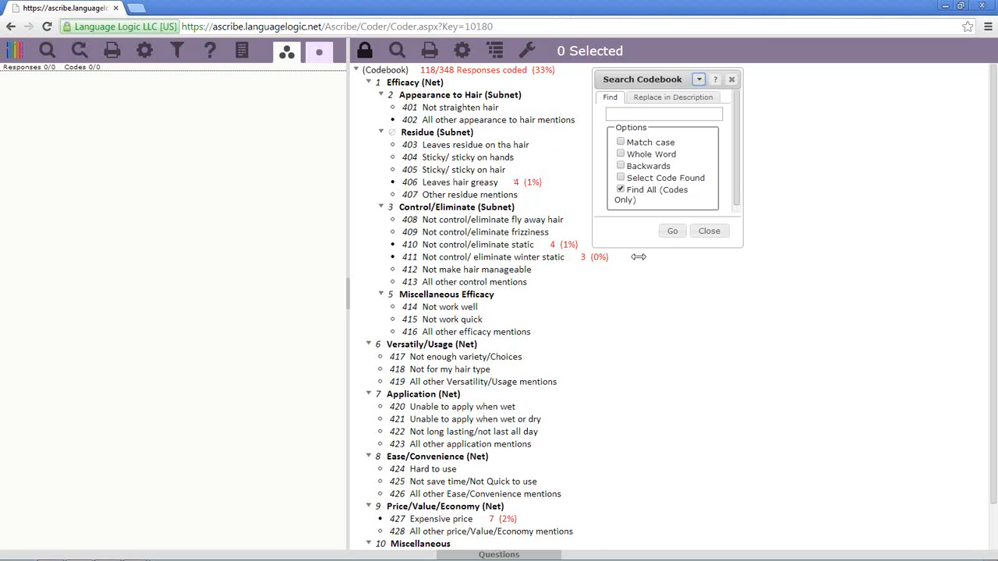
Turn off Find All (Codes Only), search the codebook for "other" and step through the matches
click(628, 197)
click(635, 113)
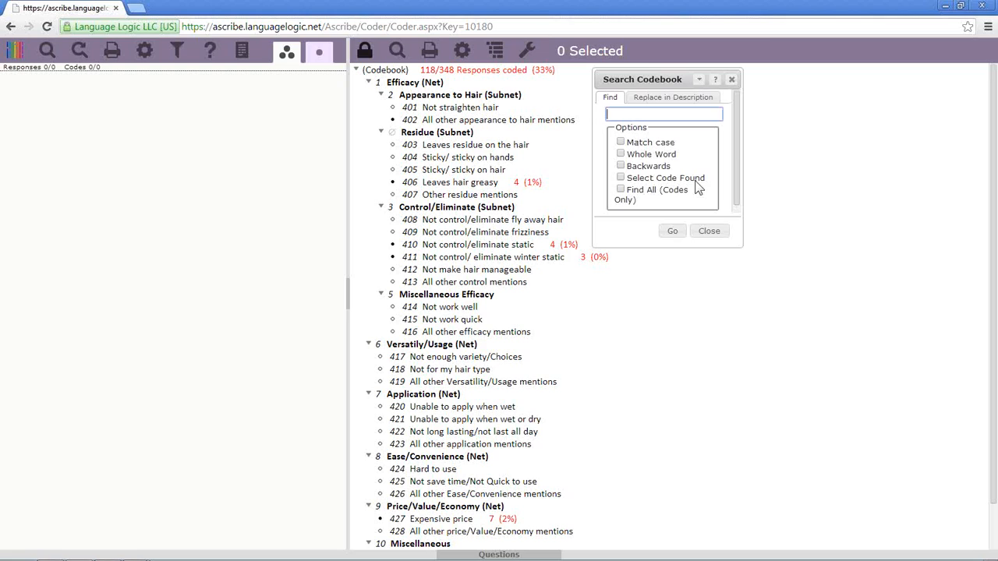
text(other)
key(Return)
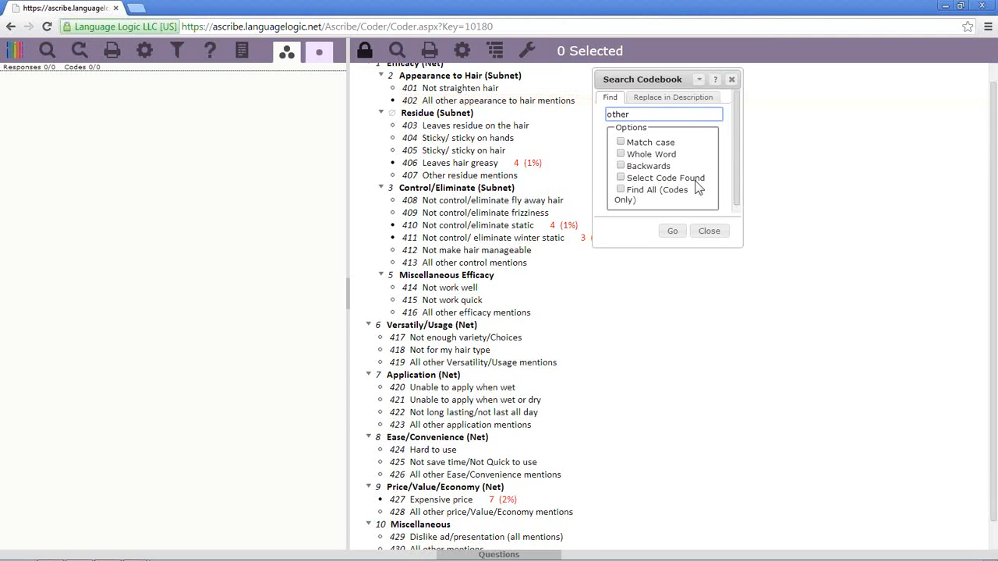
key(Return)
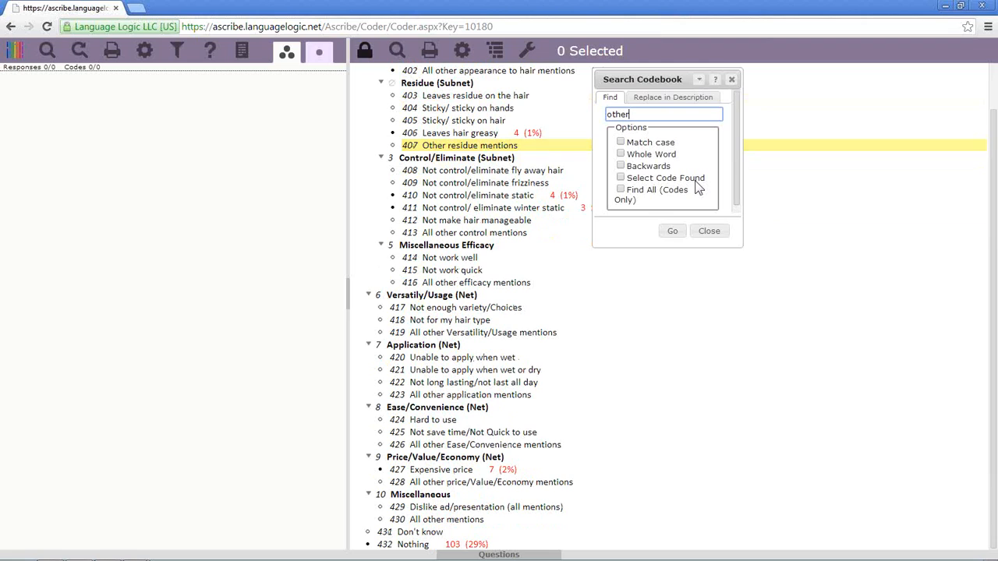
key(Return)
key(Return)
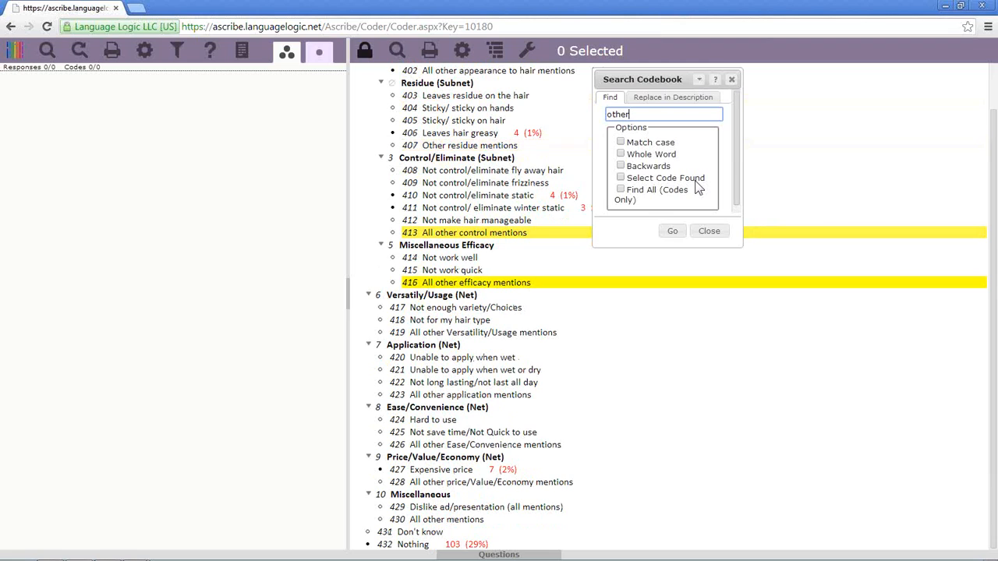
key(Return)
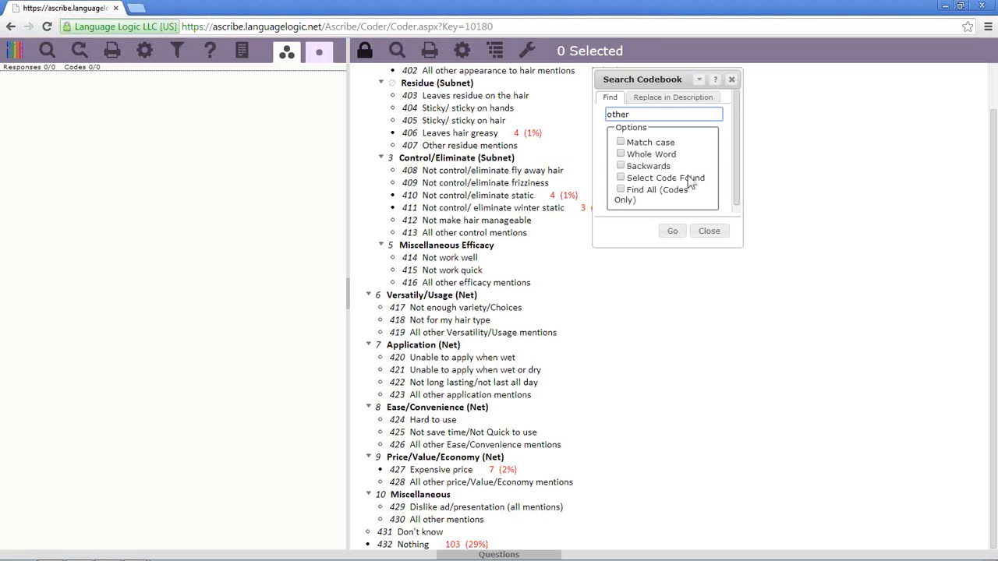
Turn on Find All (Codes Only) and list every code matching "other"
click(634, 190)
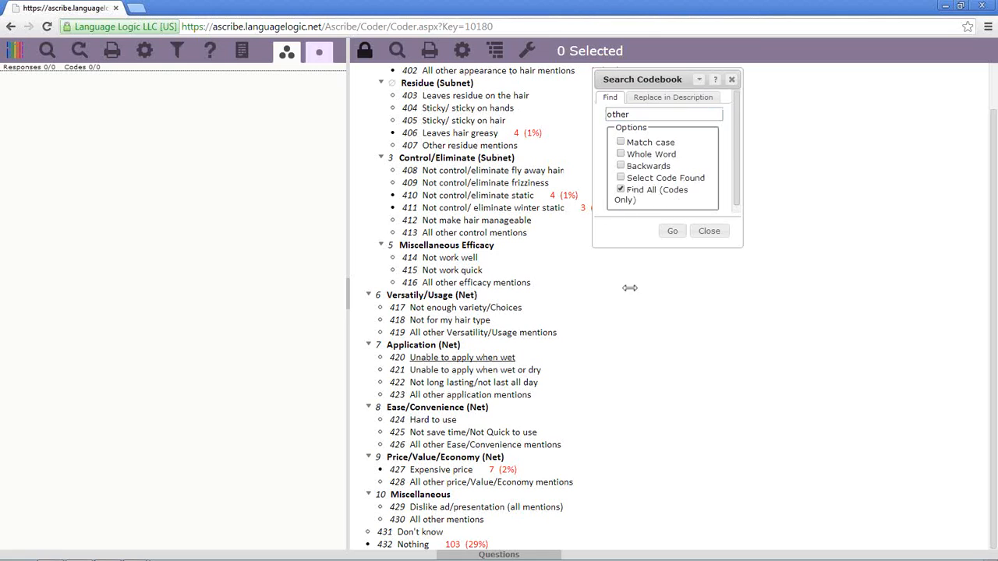
click(674, 232)
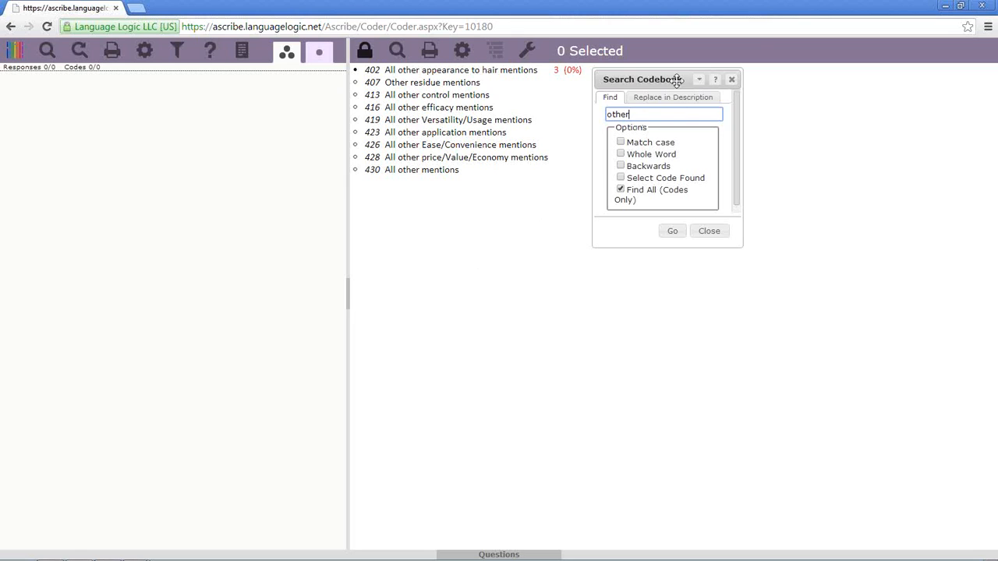
Collapse the options of the codebook search window, move it up away from the code list and close it
drag(673, 83, 710, 81)
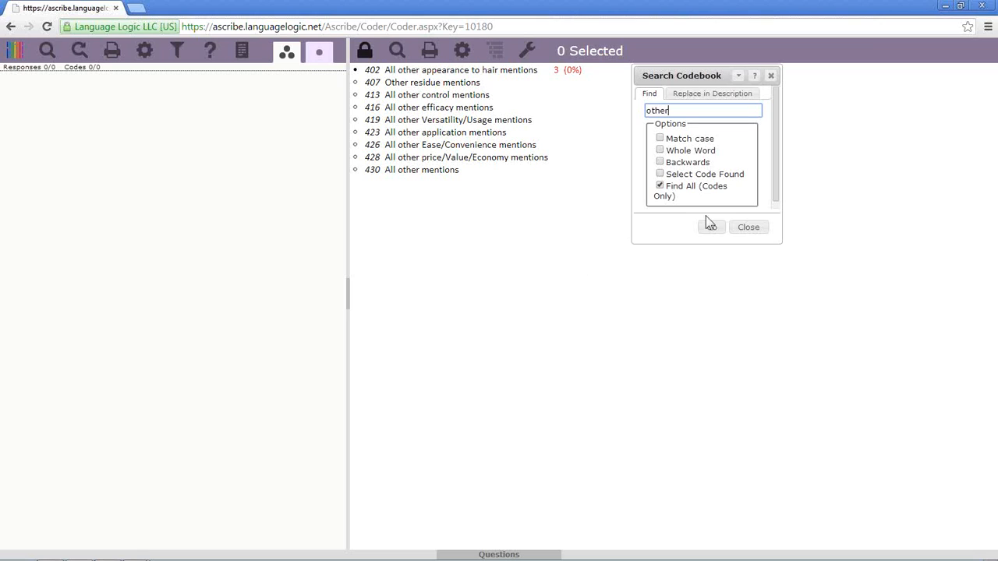
click(738, 77)
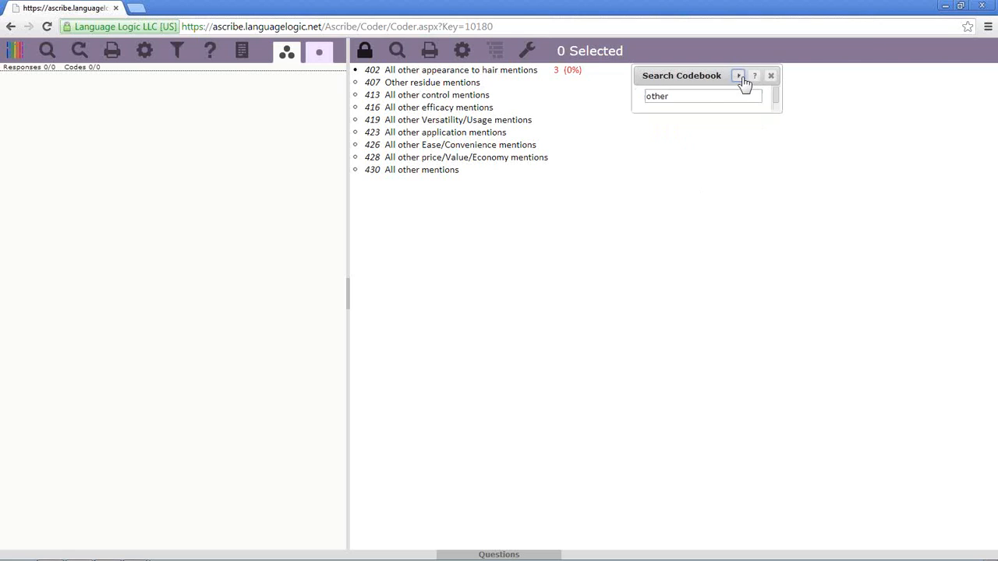
click(739, 76)
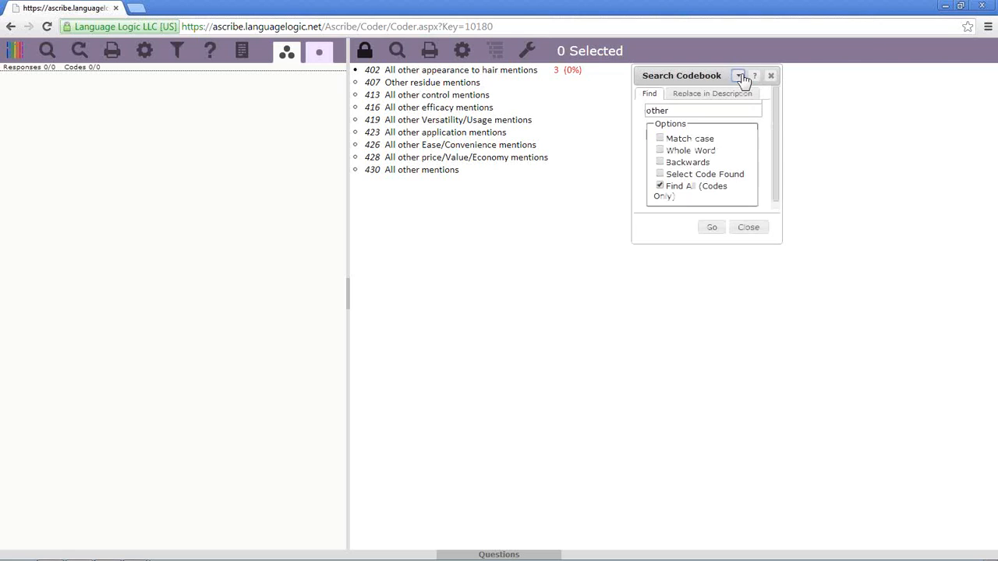
click(739, 76)
drag(710, 77, 733, 51)
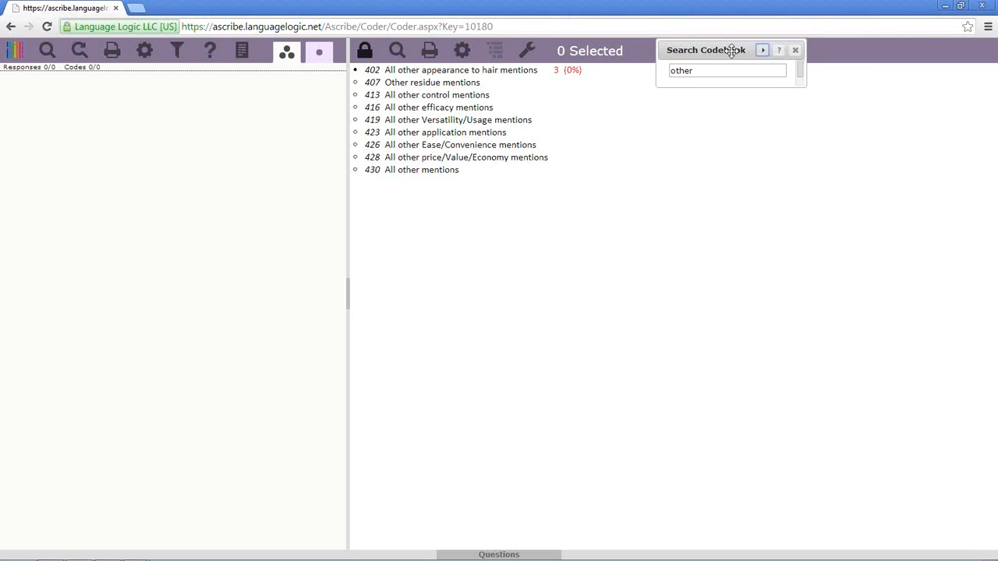
click(796, 52)
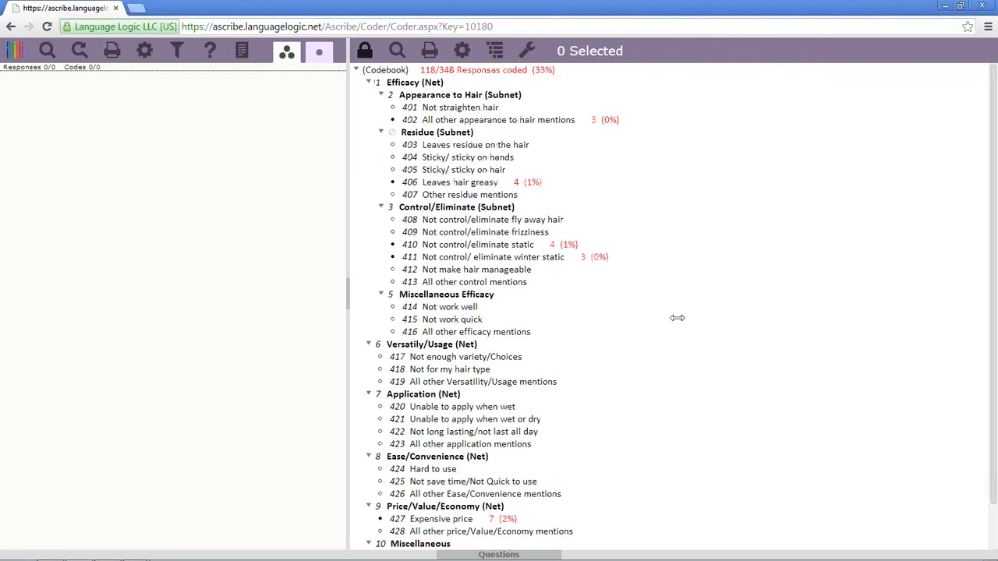
Reopen the codebook search, list every code matching "other" again and close the search
click(397, 50)
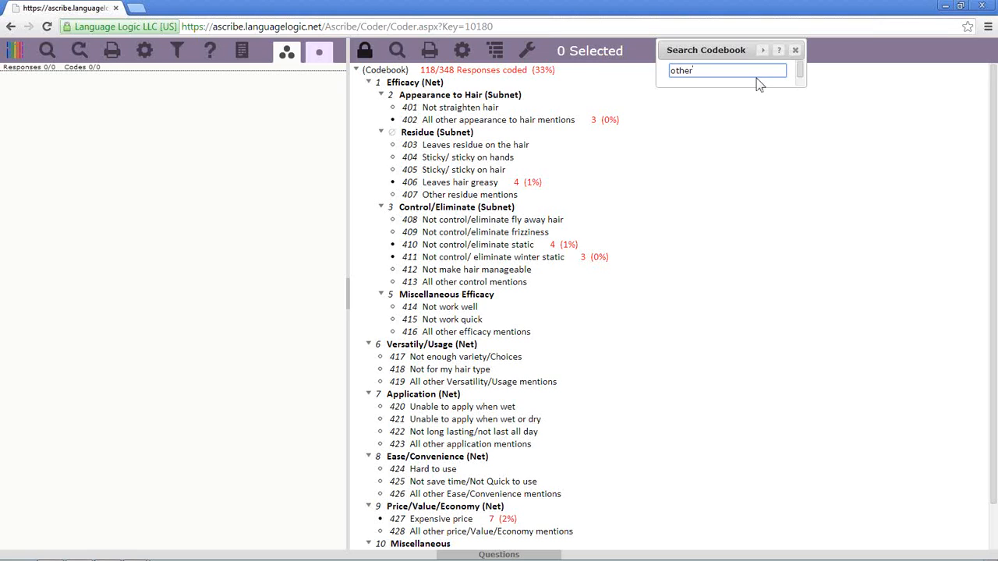
key(Return)
click(797, 51)
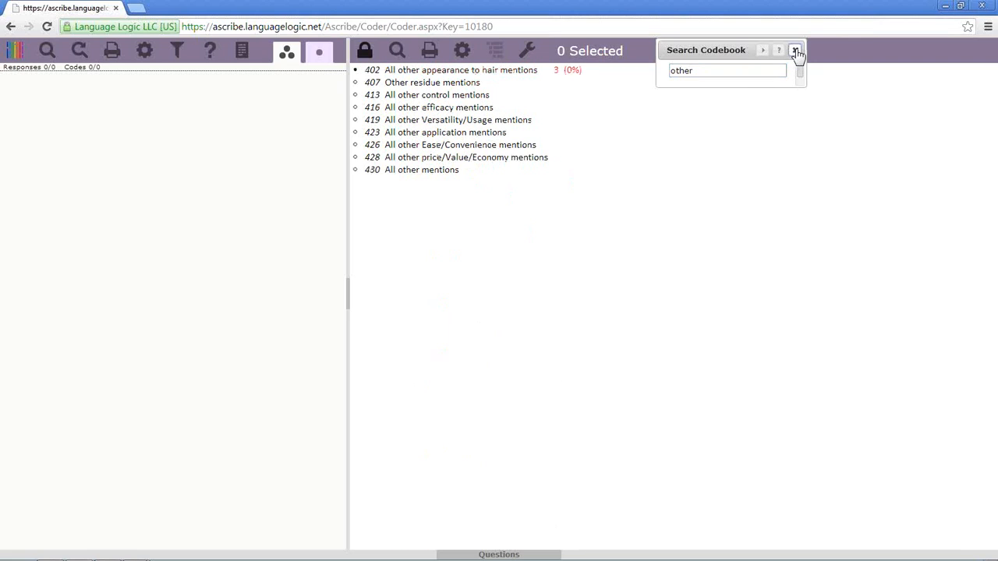
Open the codebook search once more, show and collapse its options, and close it
click(397, 53)
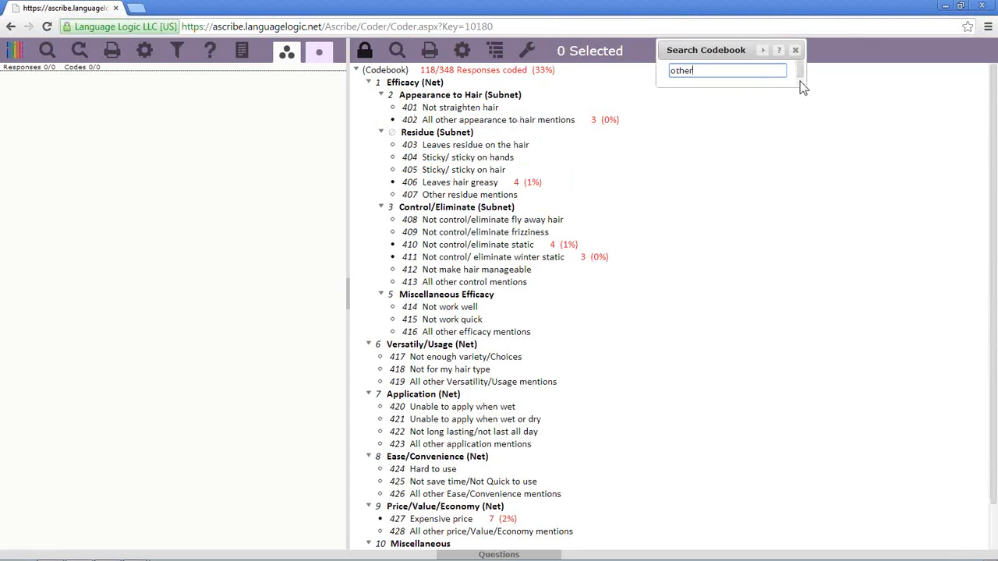
click(765, 51)
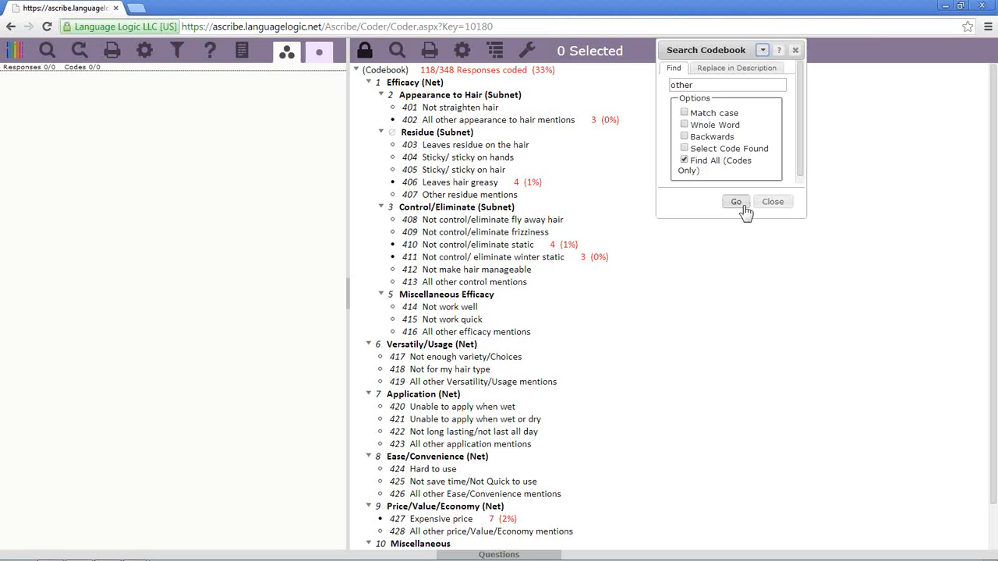
click(763, 50)
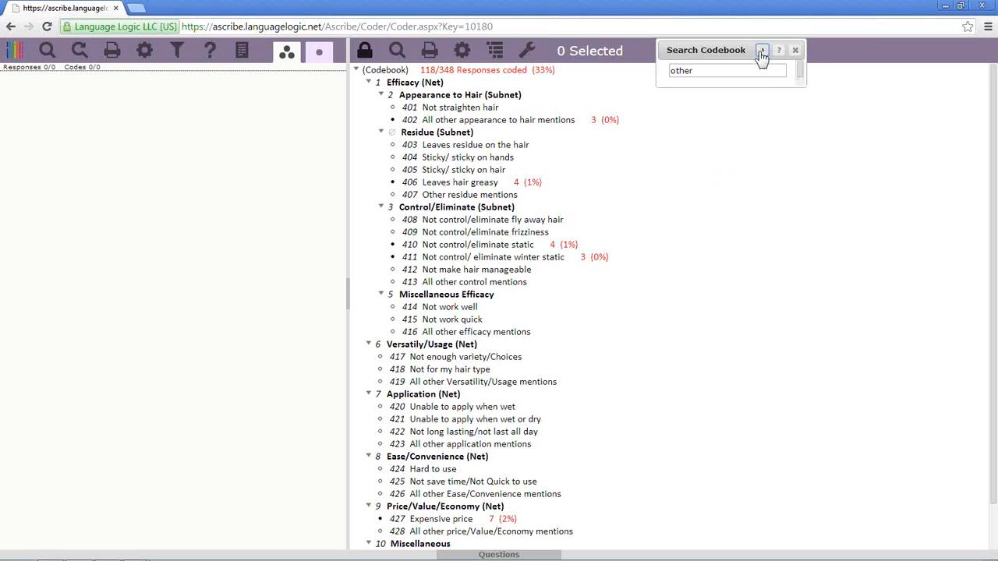
click(796, 50)
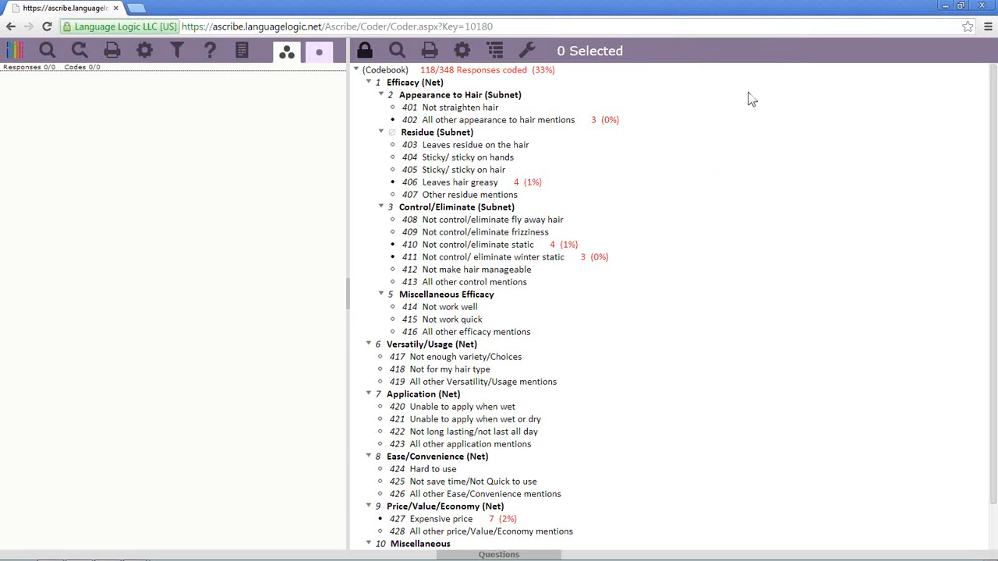
Print the codebook as an Excel spreadsheet and open the exported file in Excel
click(429, 52)
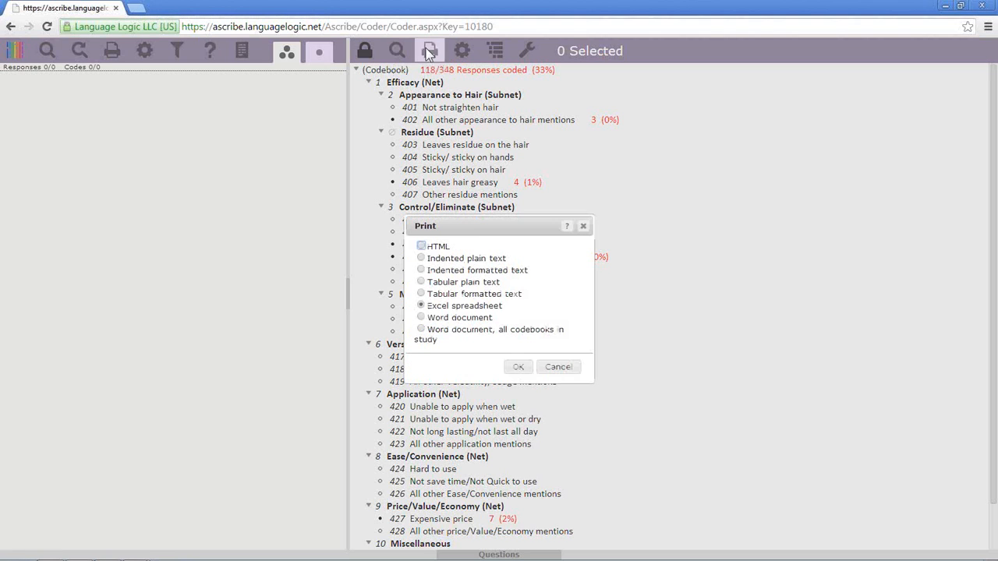
drag(475, 227, 685, 96)
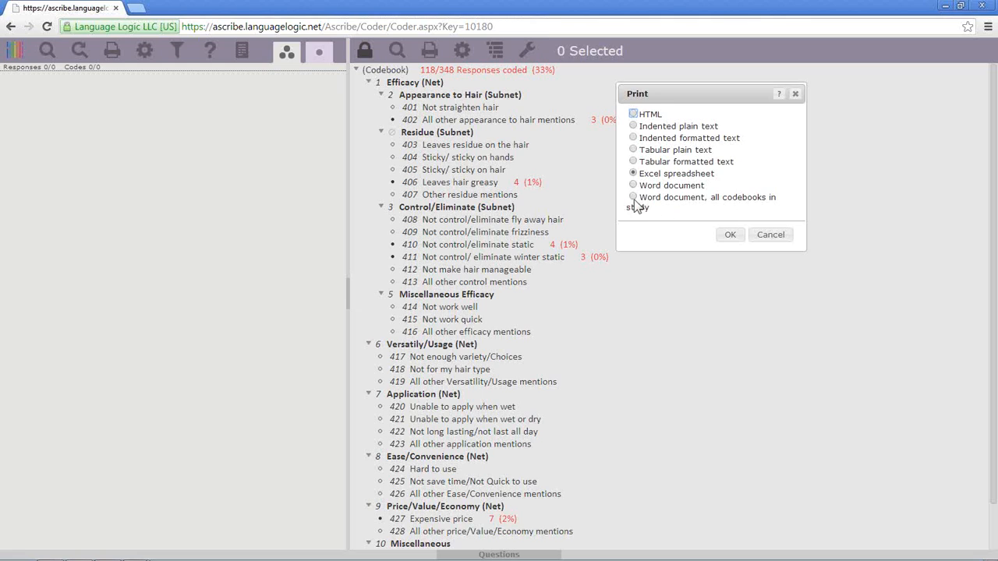
click(719, 235)
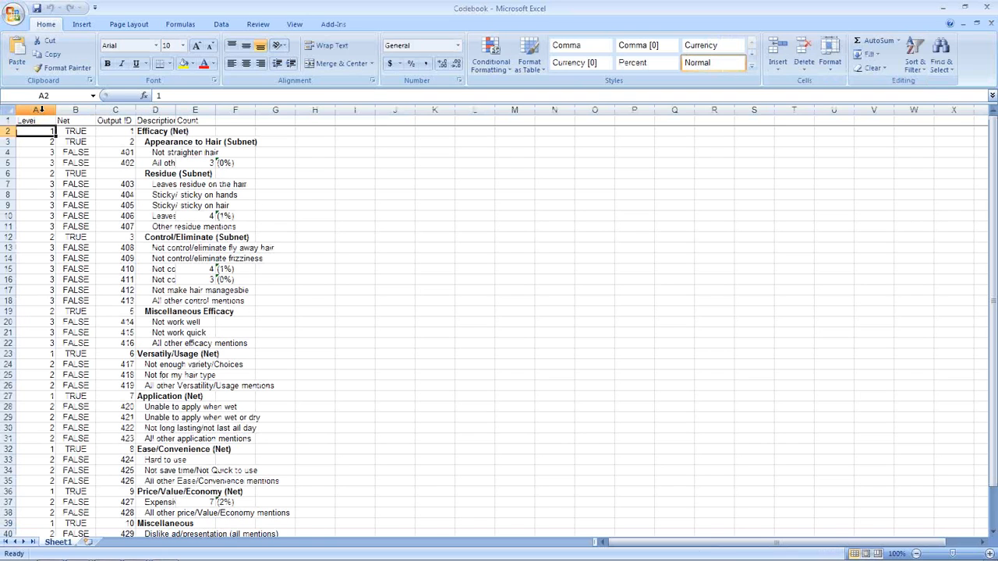
Review the Level, Net and Output ID columns of the exported codebook and fit the Description column's width to its text
click(39, 109)
click(83, 113)
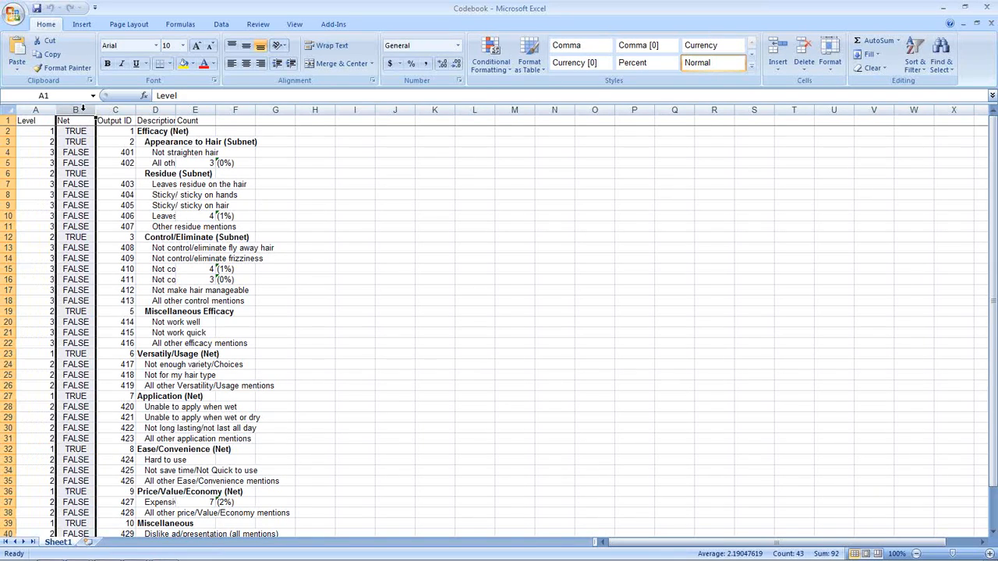
click(114, 109)
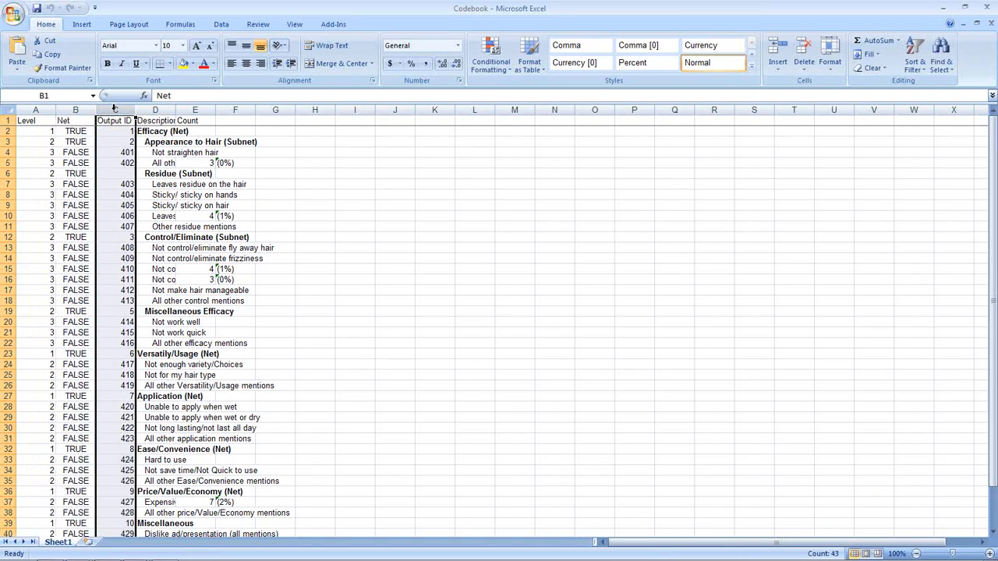
click(164, 109)
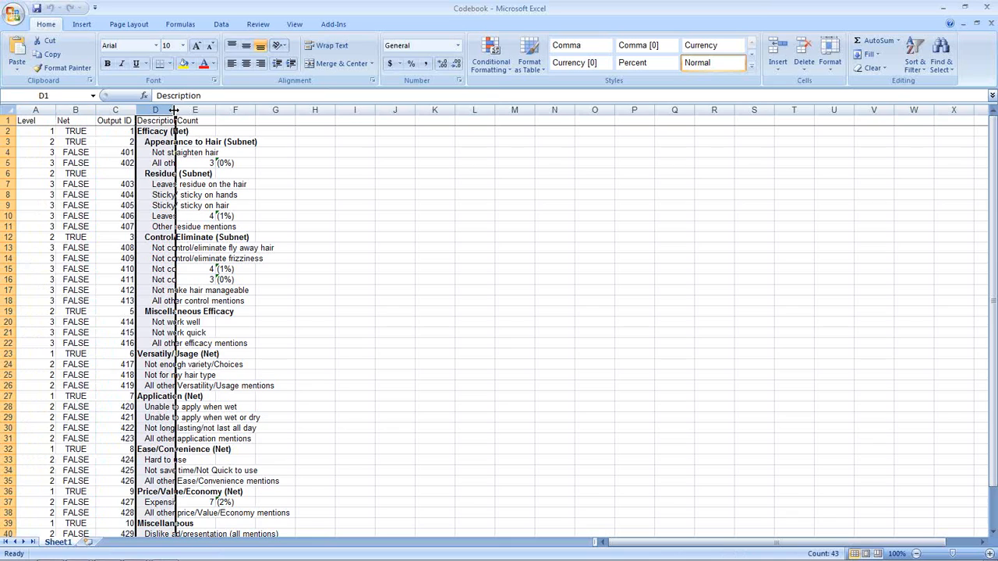
double_click(173, 110)
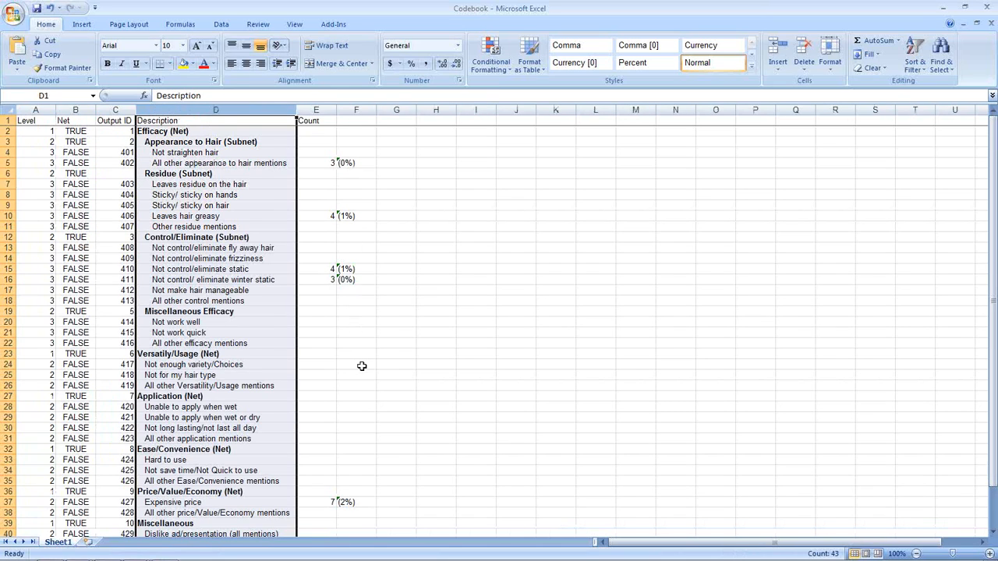
Look through the exported codebook rows, minimize Excel and close the blank print window to return to Ascribe Coder
scroll(362, 367, down, 7)
scroll(361, 368, up, 5)
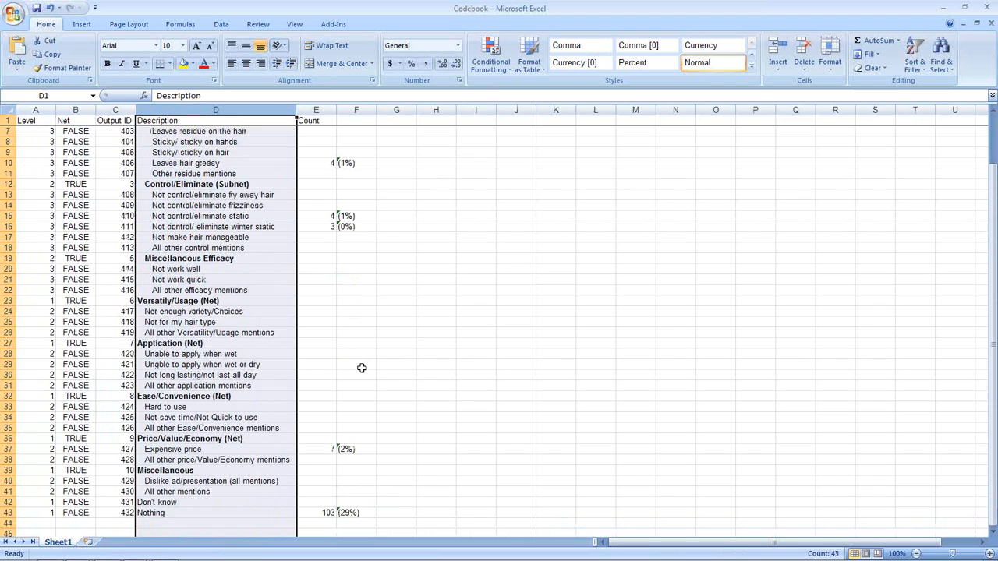
scroll(362, 368, up, 2)
click(946, 9)
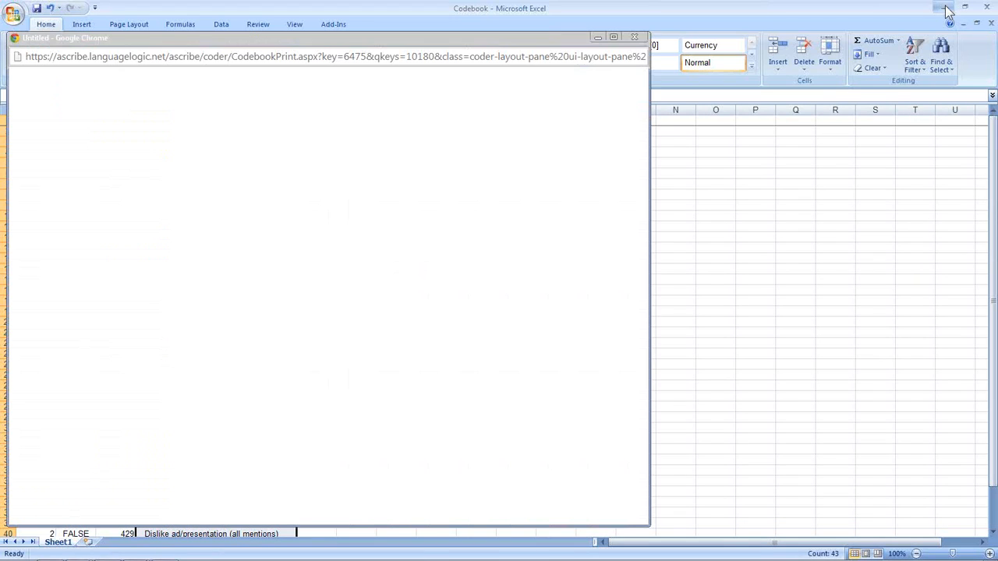
click(637, 38)
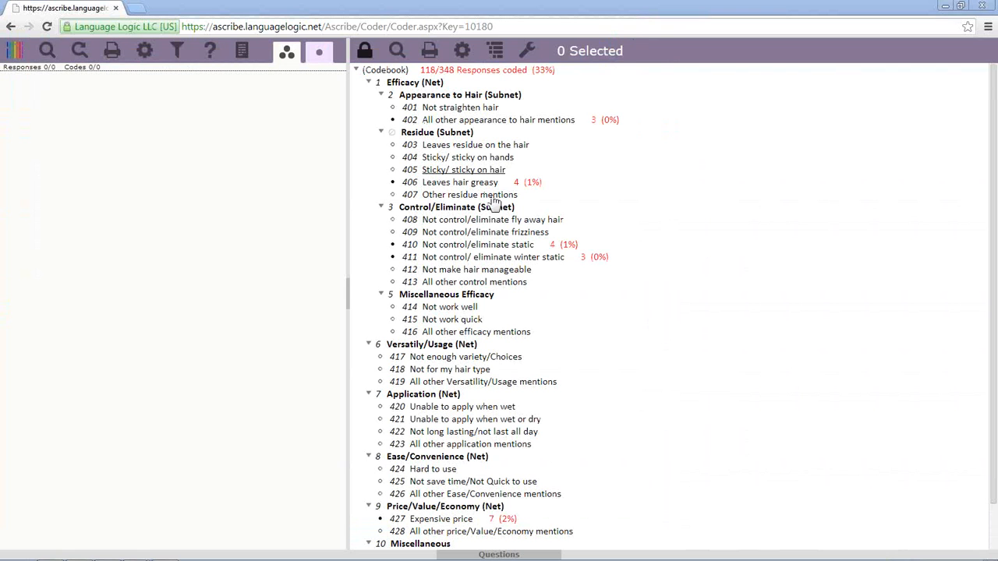
Show the codes' regular expressions through the codebook settings, hide them again and close the settings
click(461, 53)
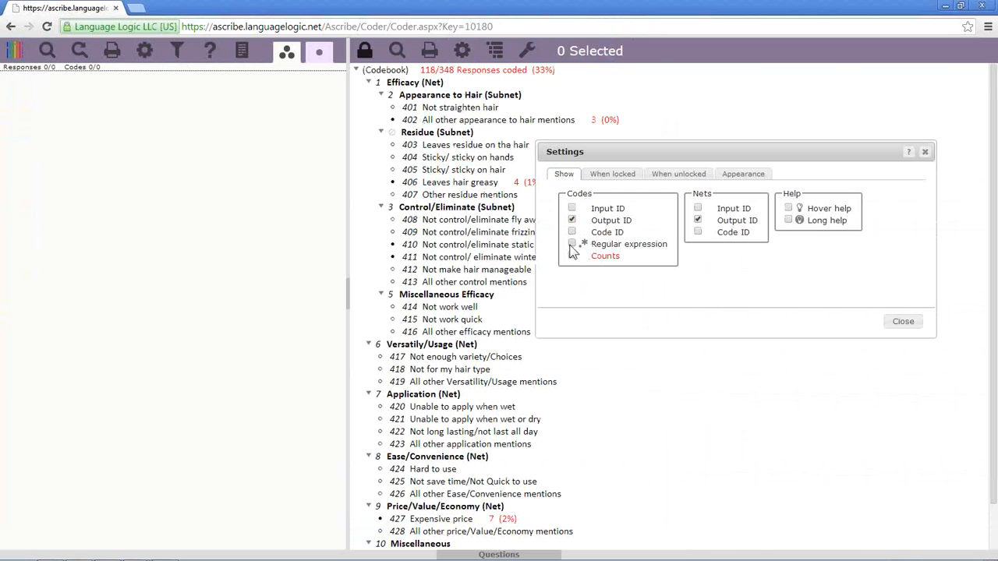
click(572, 245)
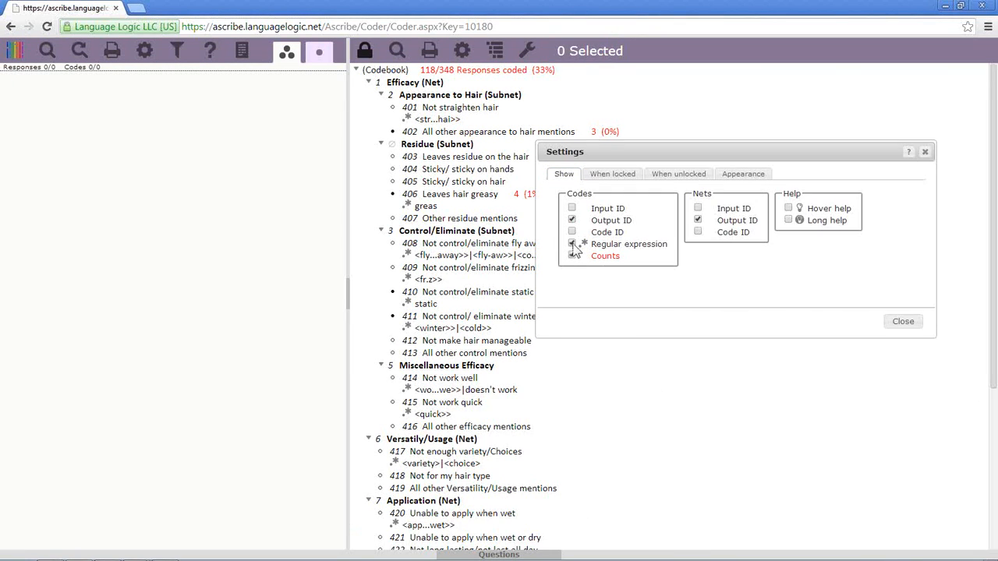
click(573, 244)
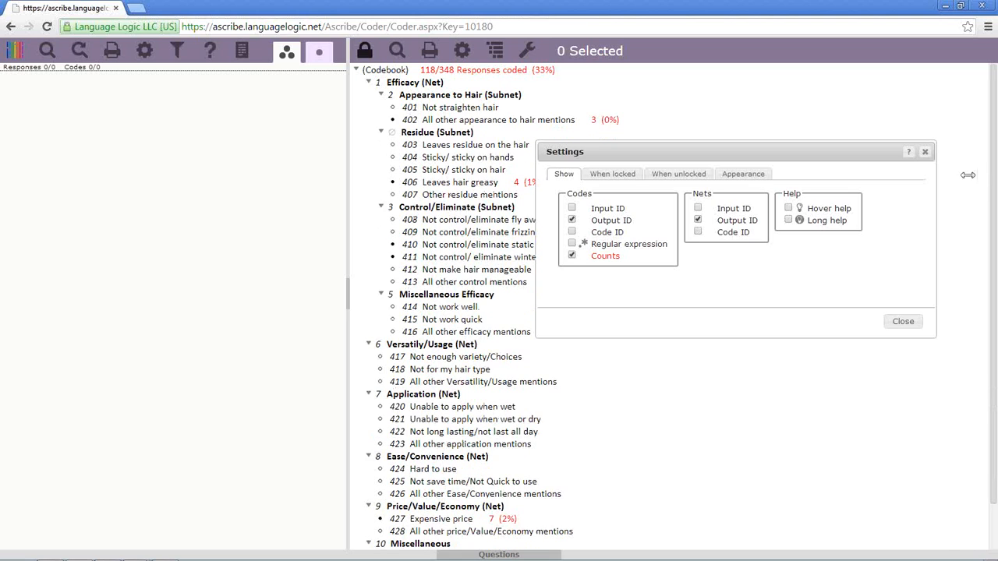
click(925, 151)
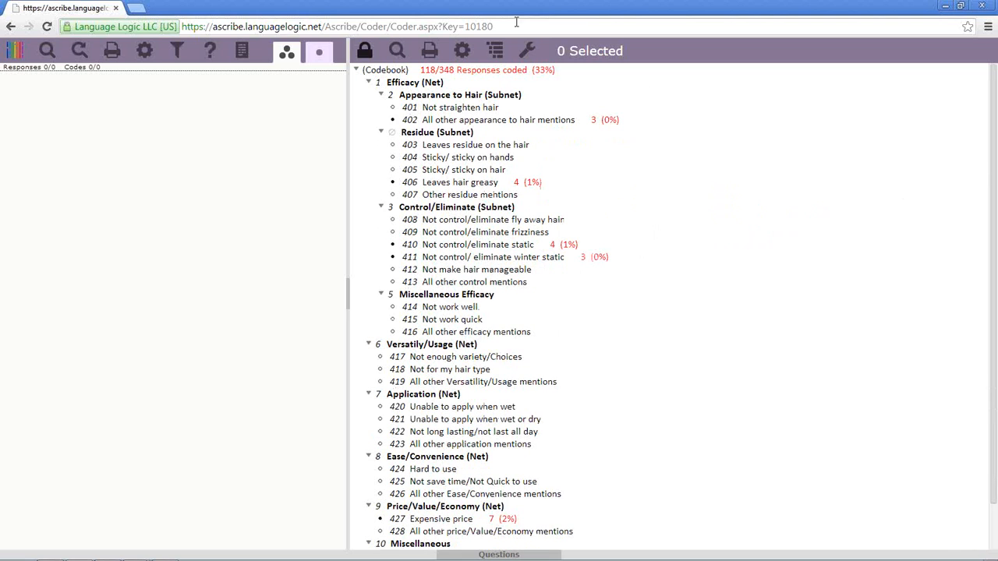
Print all codebooks in the study as a Word document and open the exported file in Word
click(429, 53)
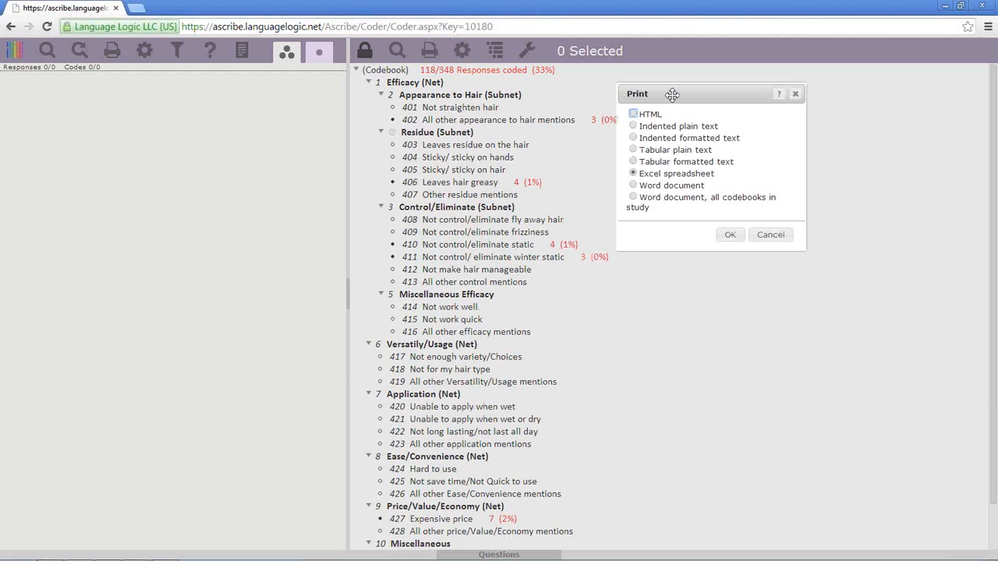
drag(672, 95, 613, 83)
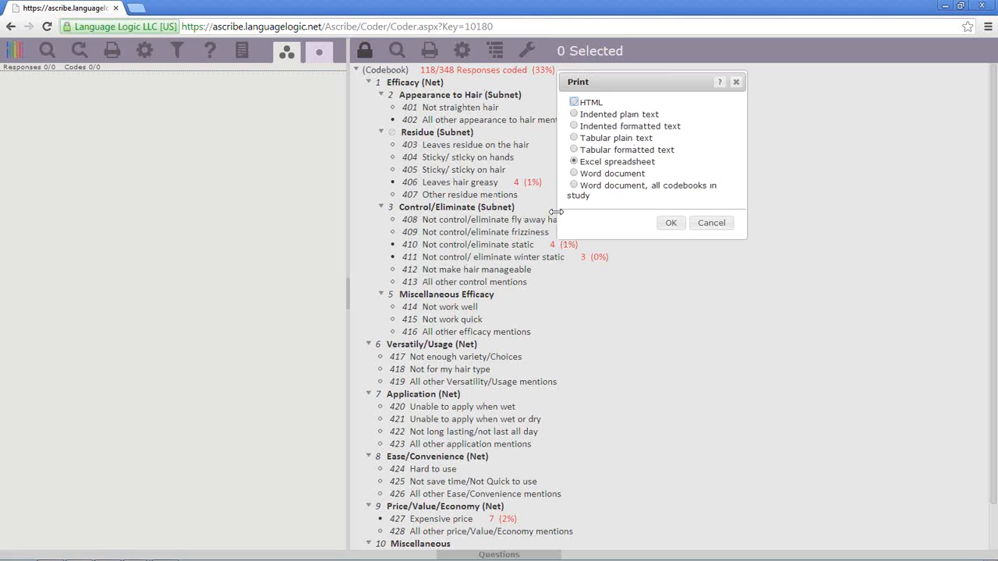
click(575, 174)
click(575, 187)
click(670, 224)
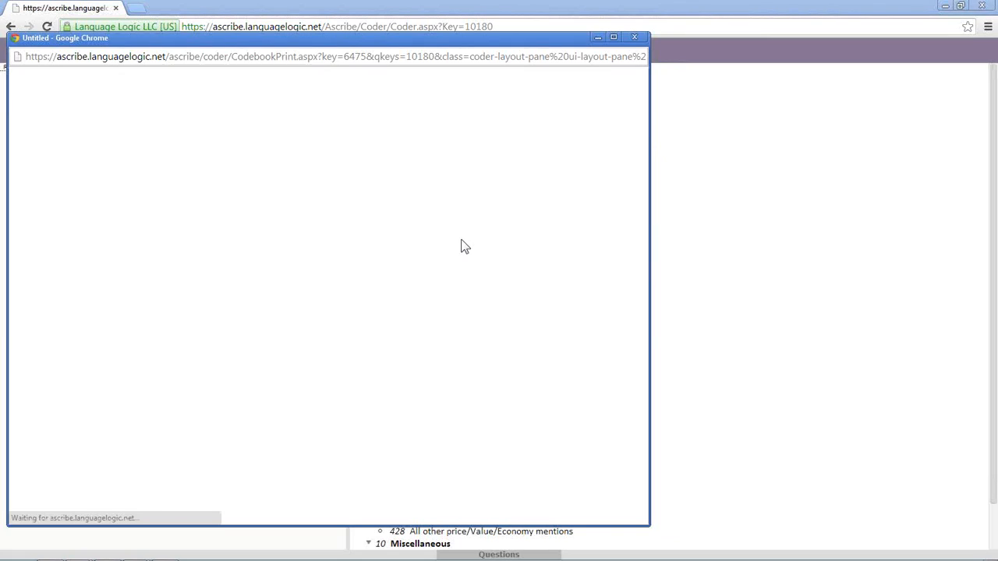
click(95, 513)
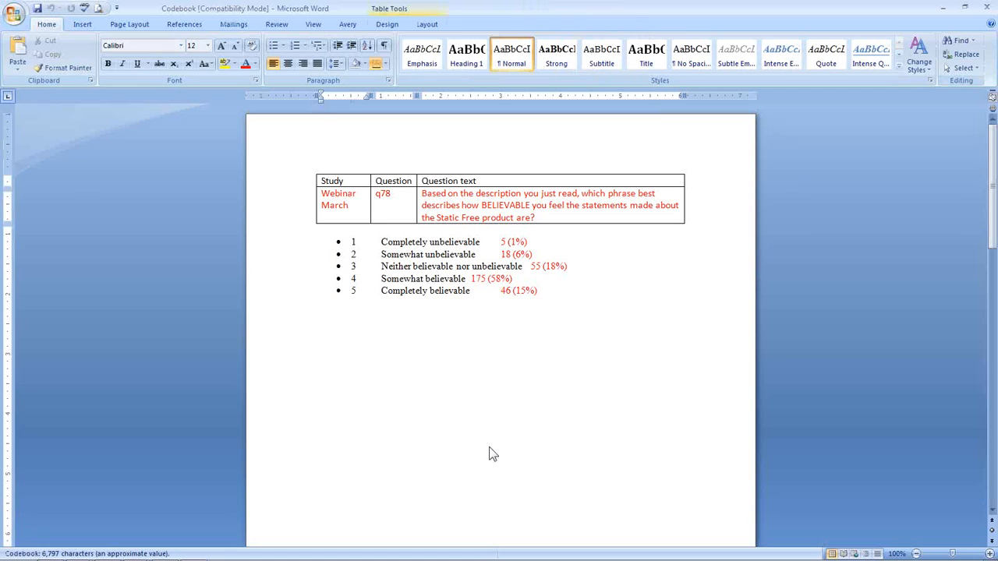
Look through the exported codebooks in the Word document as far as the disposable cup brand questions q11 to q11_6
scroll(511, 345, down, 7)
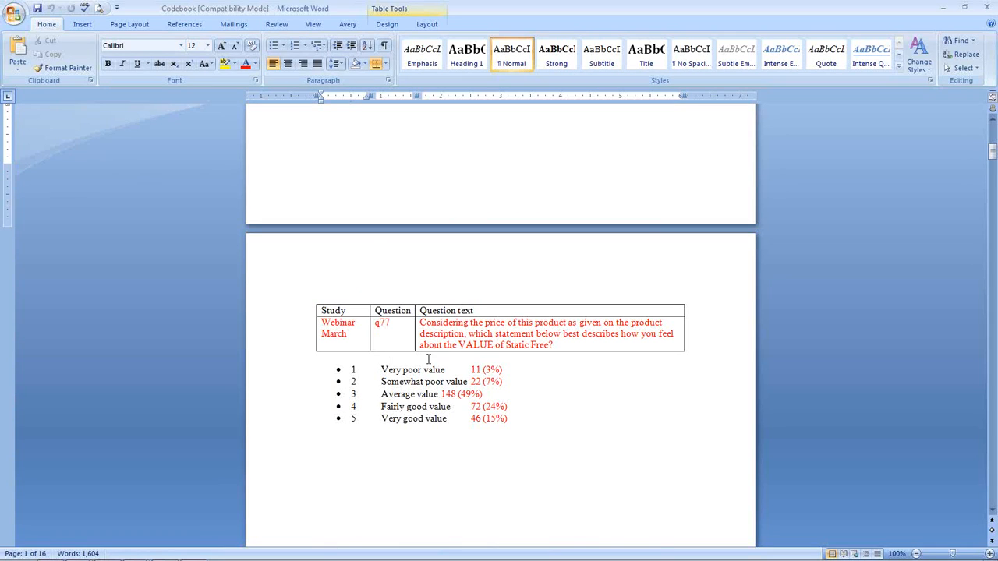
scroll(488, 247, down, 20)
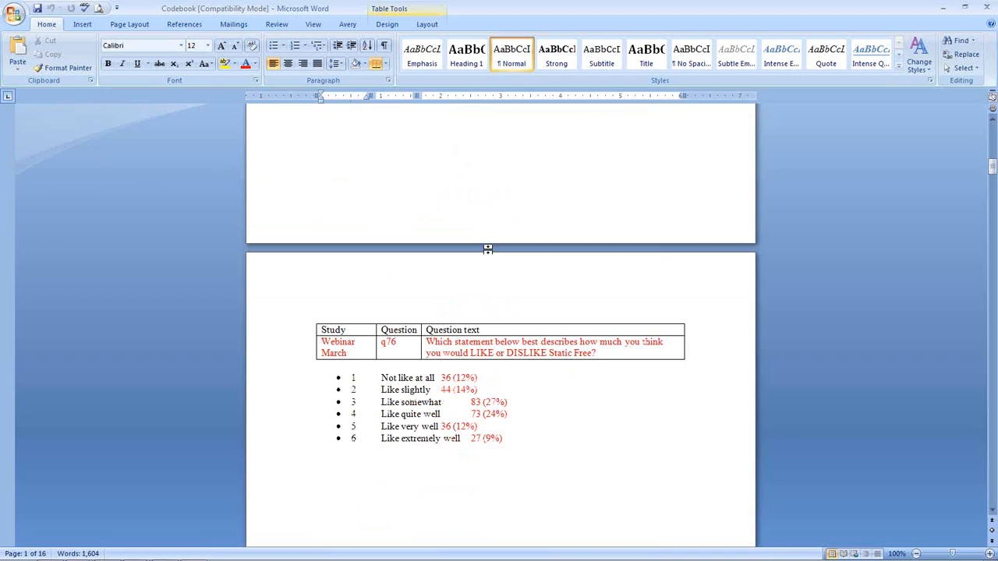
scroll(488, 248, down, 20)
scroll(504, 313, down, 20)
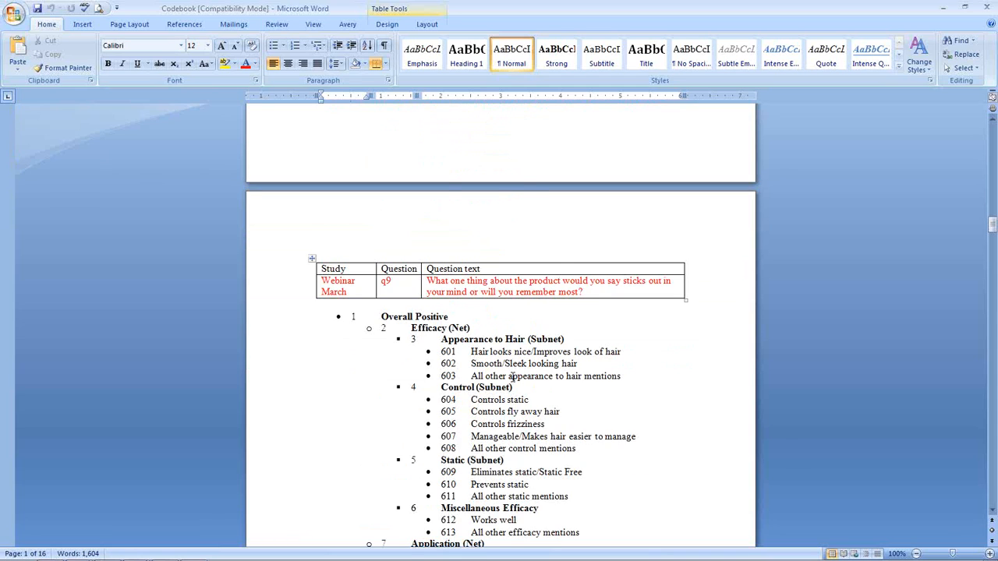
scroll(512, 378, down, 20)
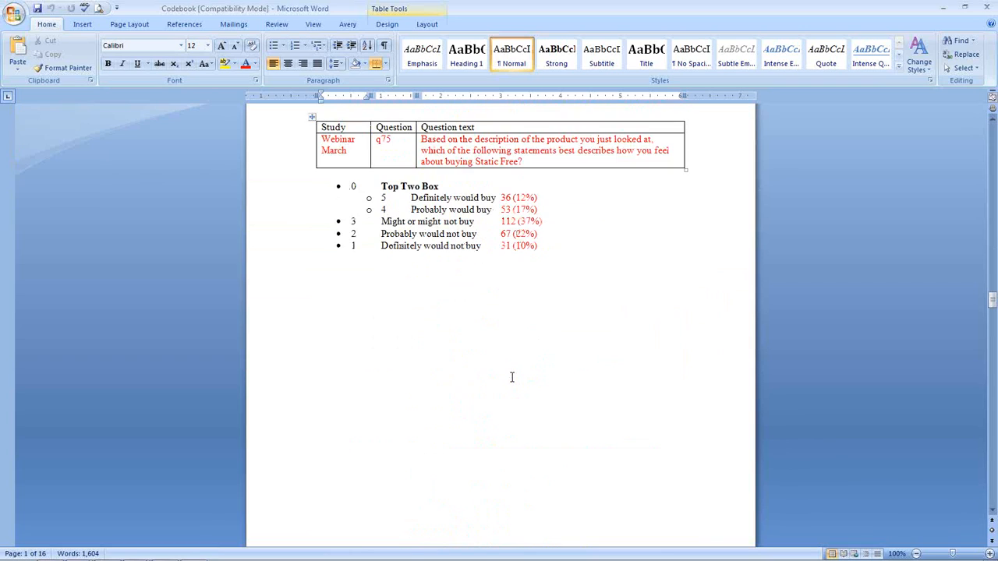
scroll(512, 377, down, 20)
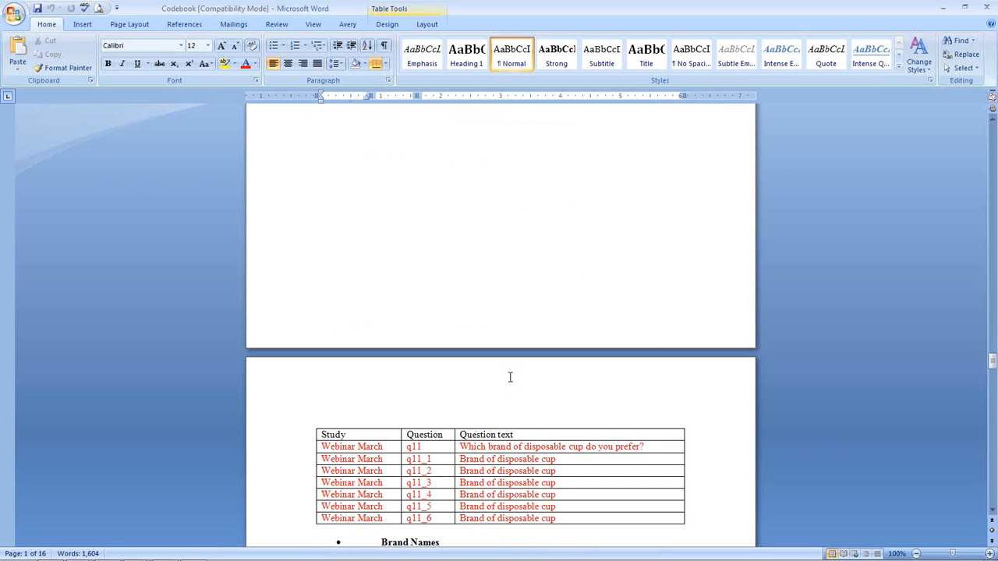
scroll(510, 378, down, 8)
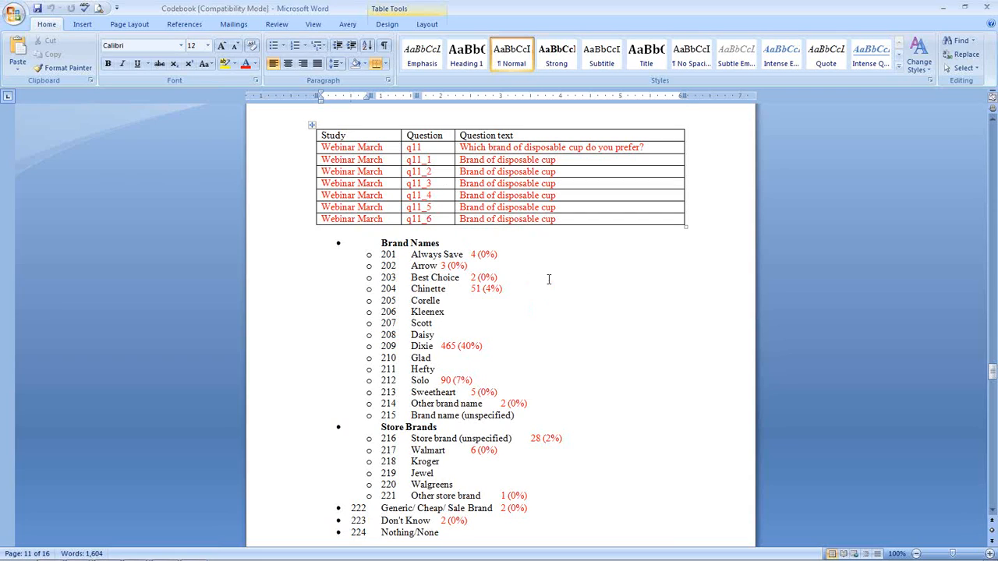
Examine the brand codes of the q11 codebook and the animal codes of the q1 codebook in the Word document
scroll(548, 279, down, 1)
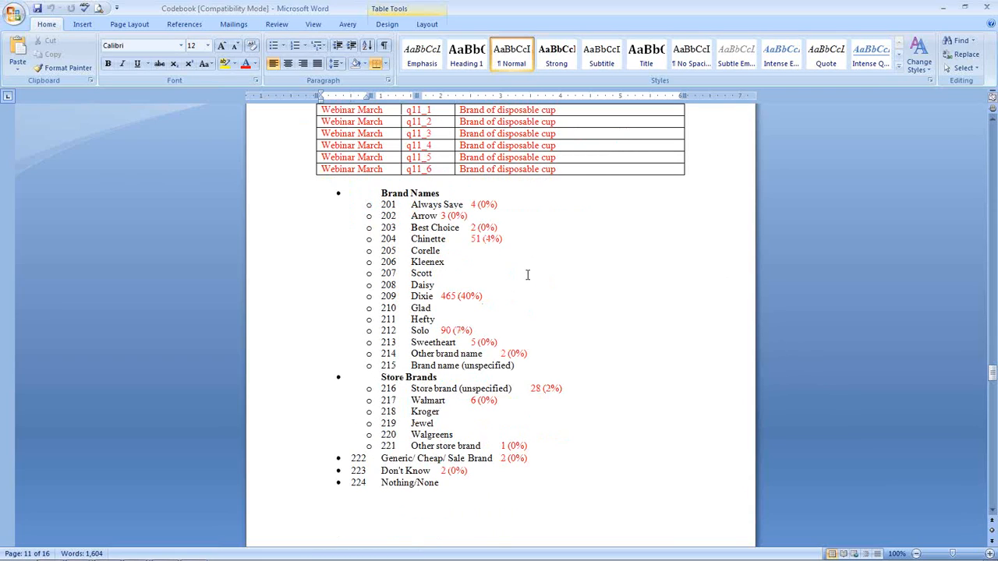
scroll(517, 283, up, 1)
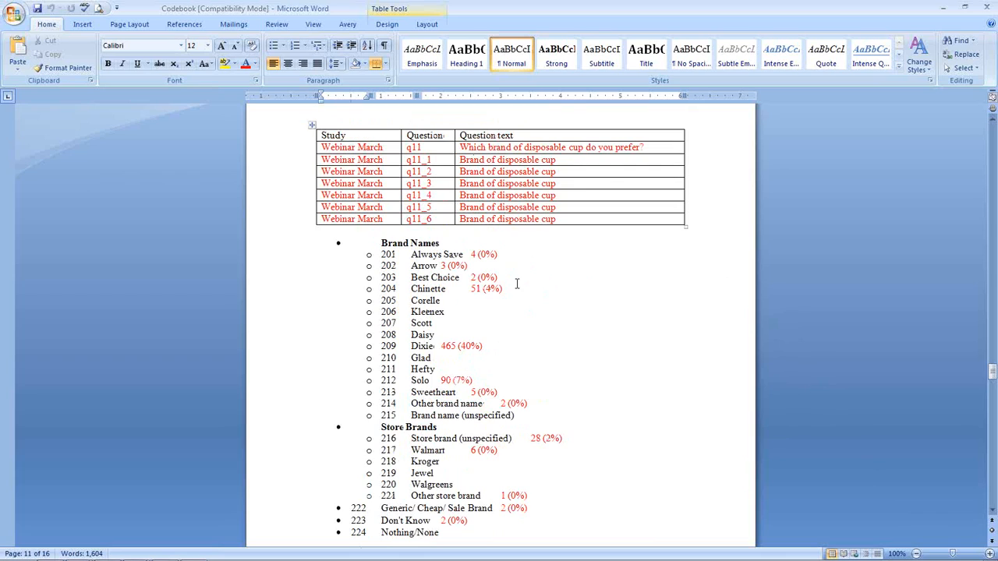
scroll(520, 287, down, 1)
scroll(520, 287, down, 2)
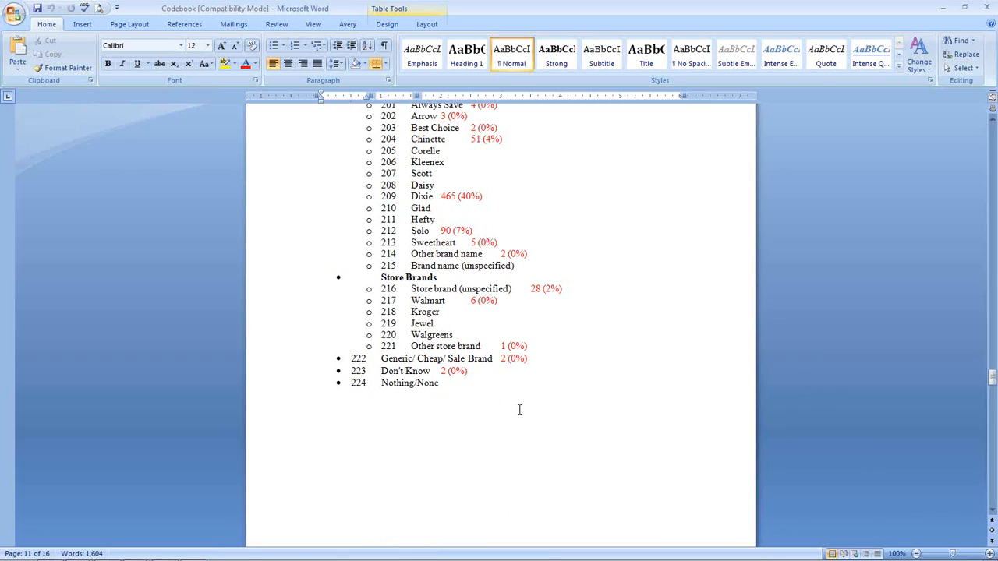
scroll(520, 410, down, 10)
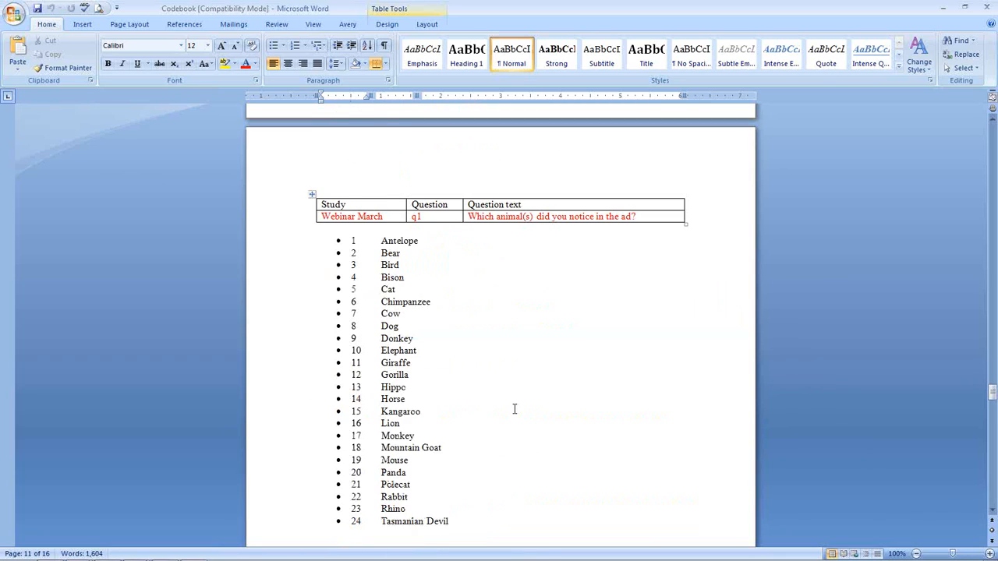
scroll(515, 406, down, 5)
scroll(563, 350, up, 12)
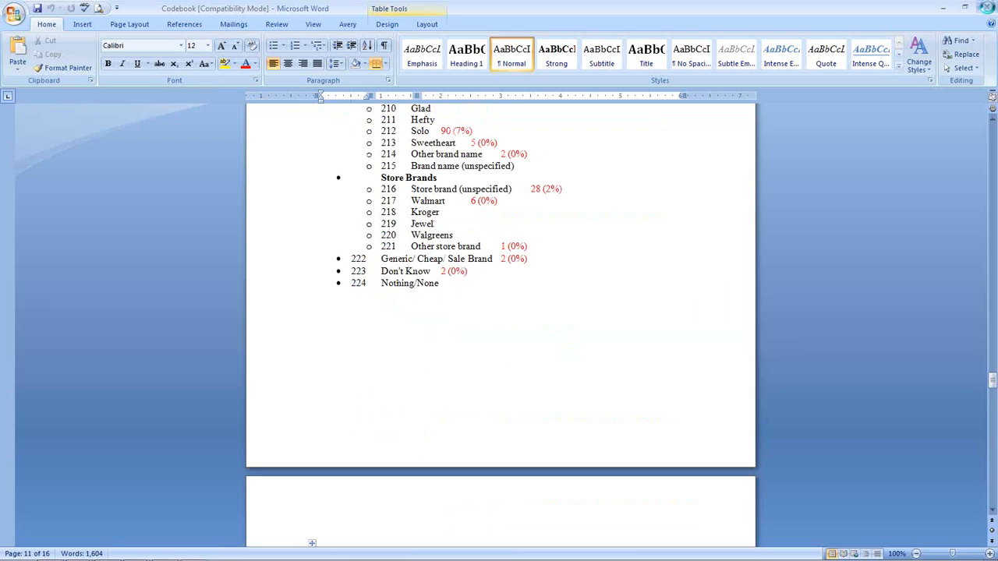
Close Word and the blank print window to return to Ascribe Coder, and dismiss the codebook print options
click(988, 7)
click(988, 7)
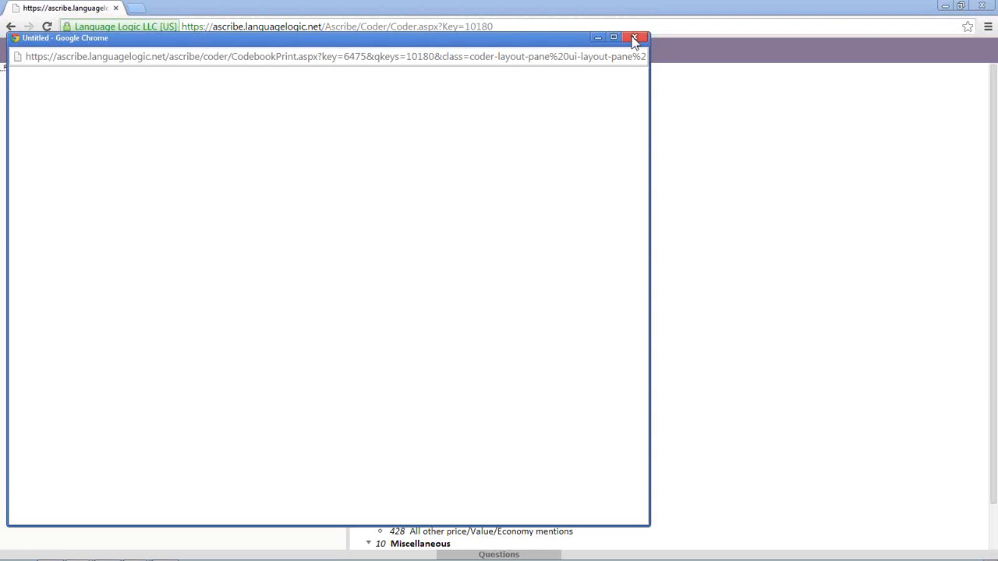
click(634, 38)
click(432, 59)
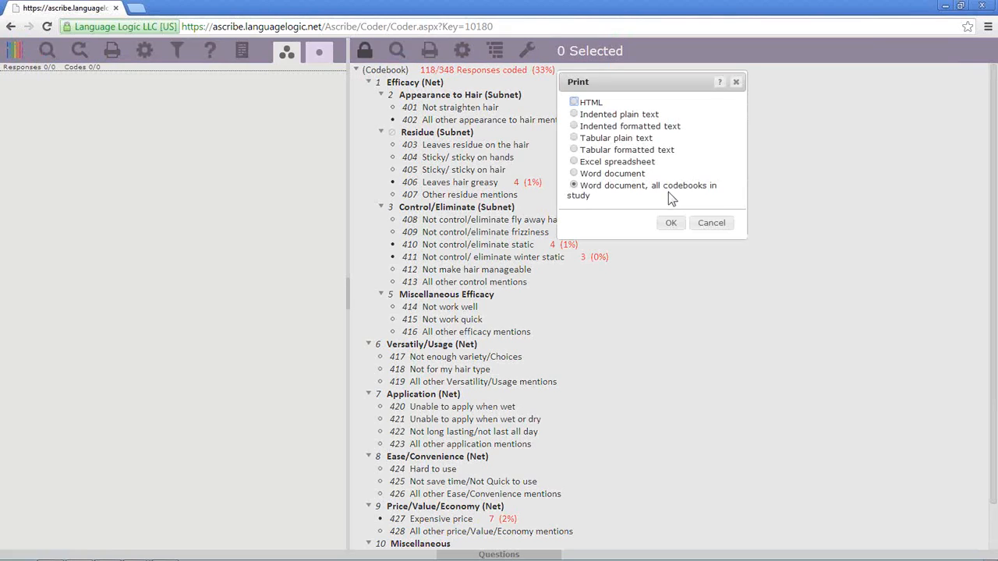
click(722, 227)
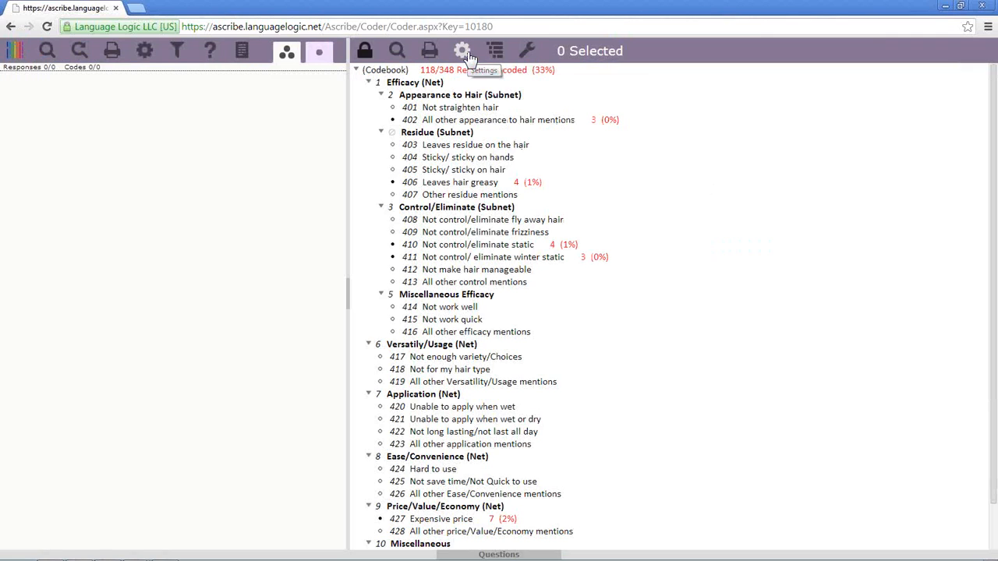
Open the codebook settings, move them aside and show the input IDs of the codes
click(468, 53)
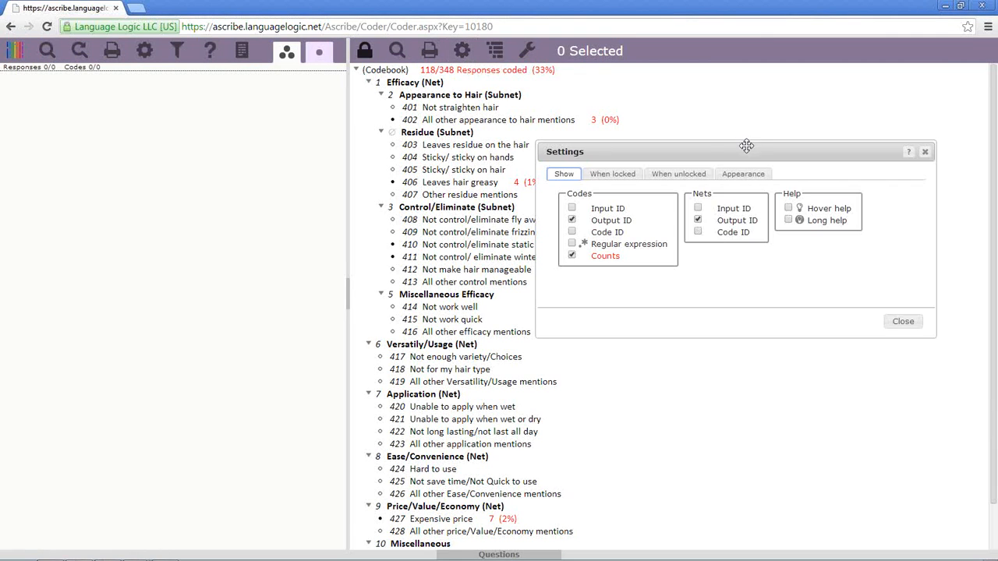
drag(746, 146, 773, 86)
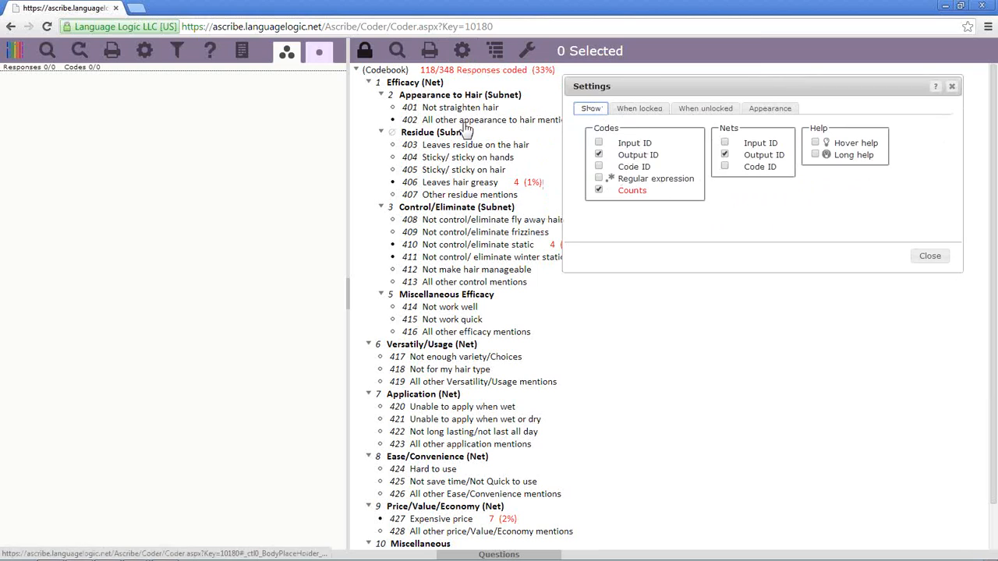
click(600, 144)
click(600, 144)
click(599, 143)
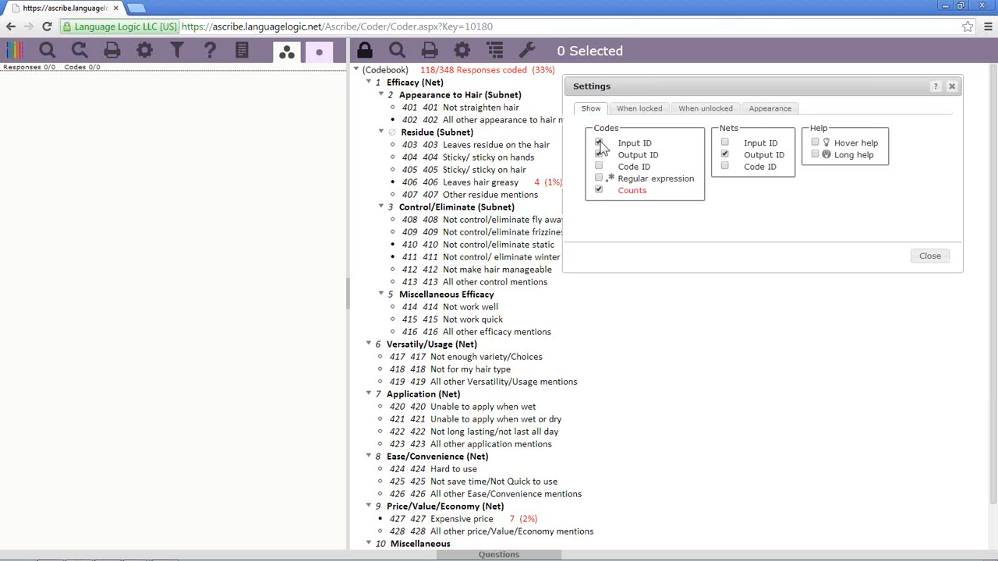
View the properties of code 401, Not straighten hair, and close them without changes
right_click(461, 114)
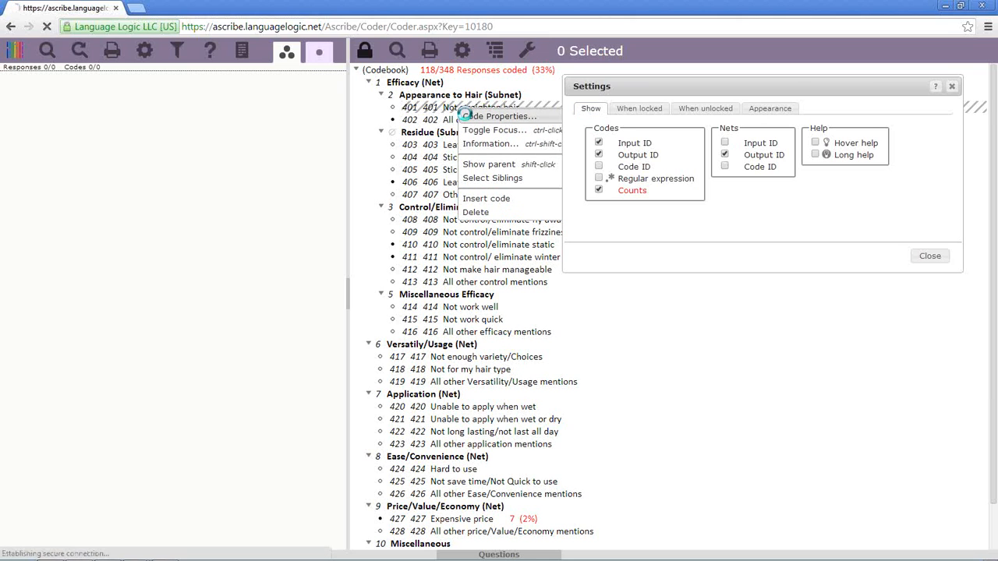
click(466, 115)
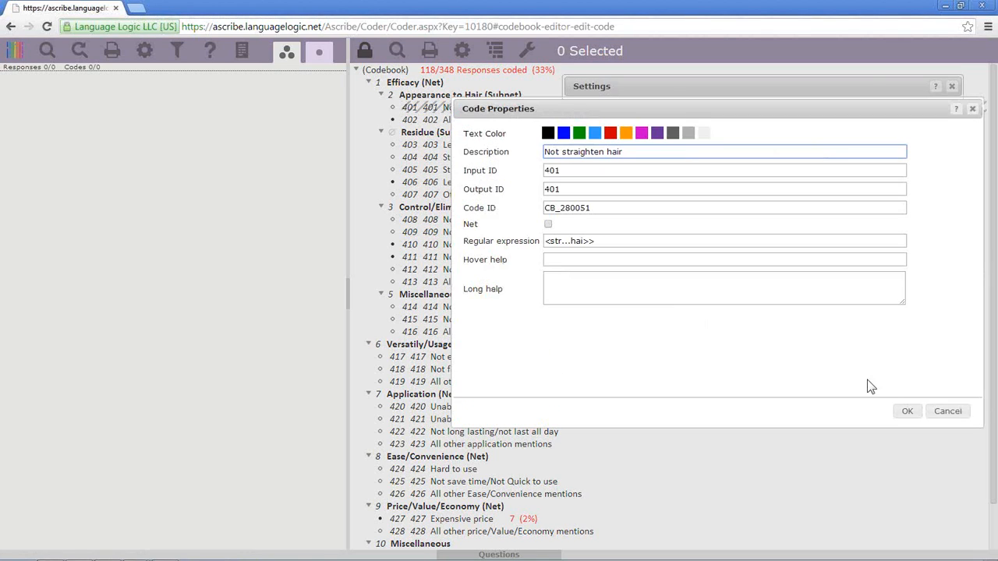
click(947, 411)
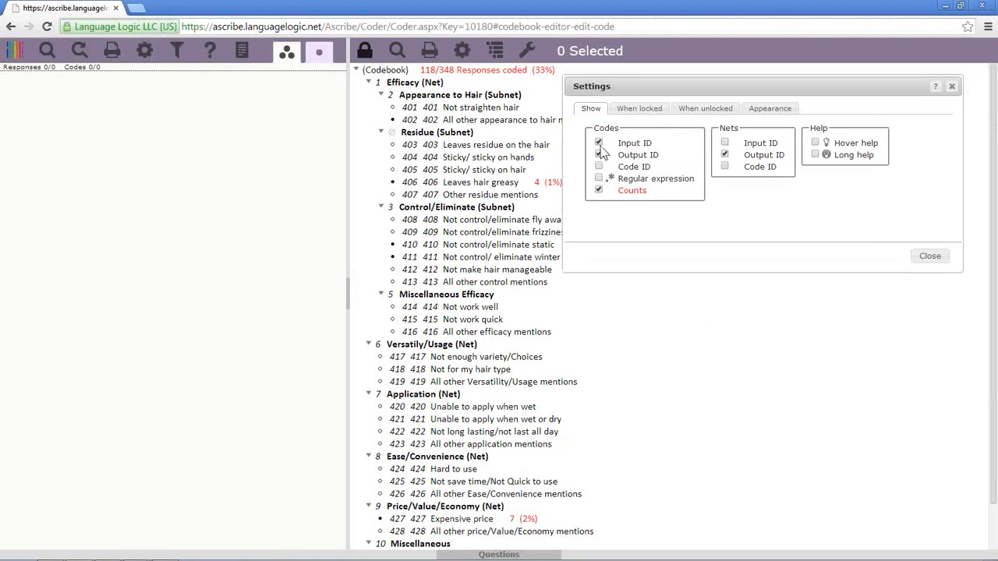
Hide the codes' input and output IDs, and restore only the output IDs
click(599, 154)
click(599, 144)
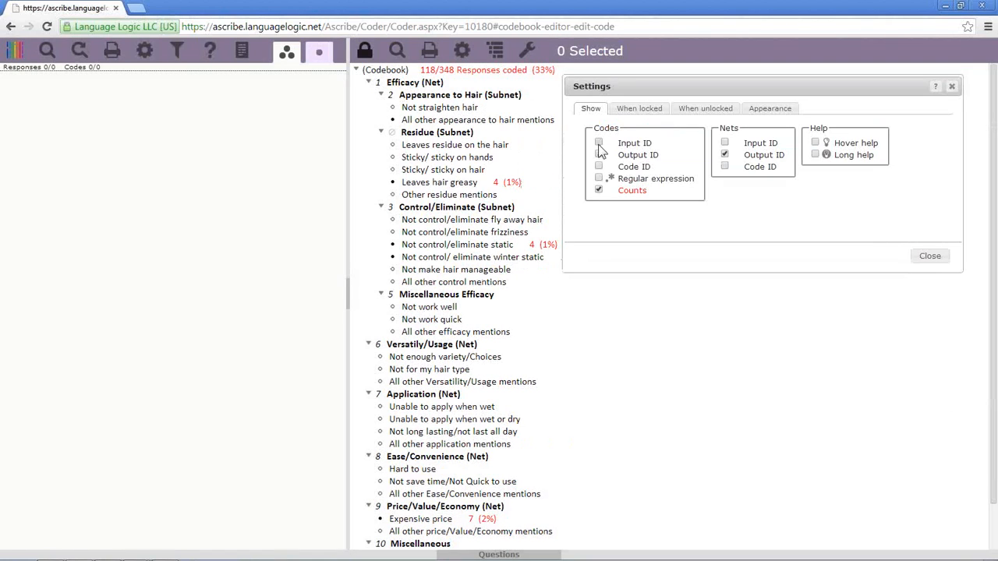
click(599, 143)
click(599, 144)
click(599, 154)
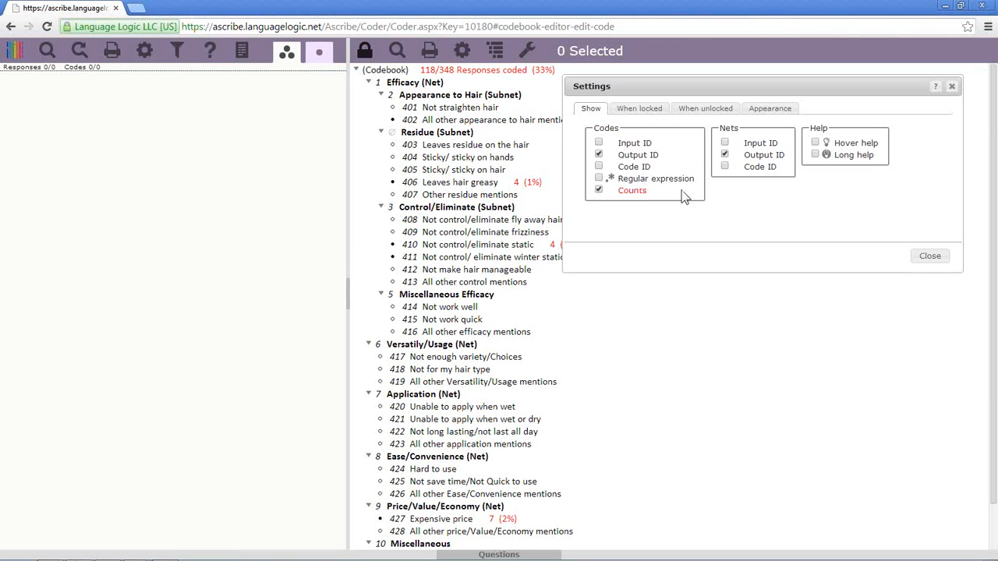
Show the code IDs briefly, hide them again, and show the codes' regular expressions
click(599, 167)
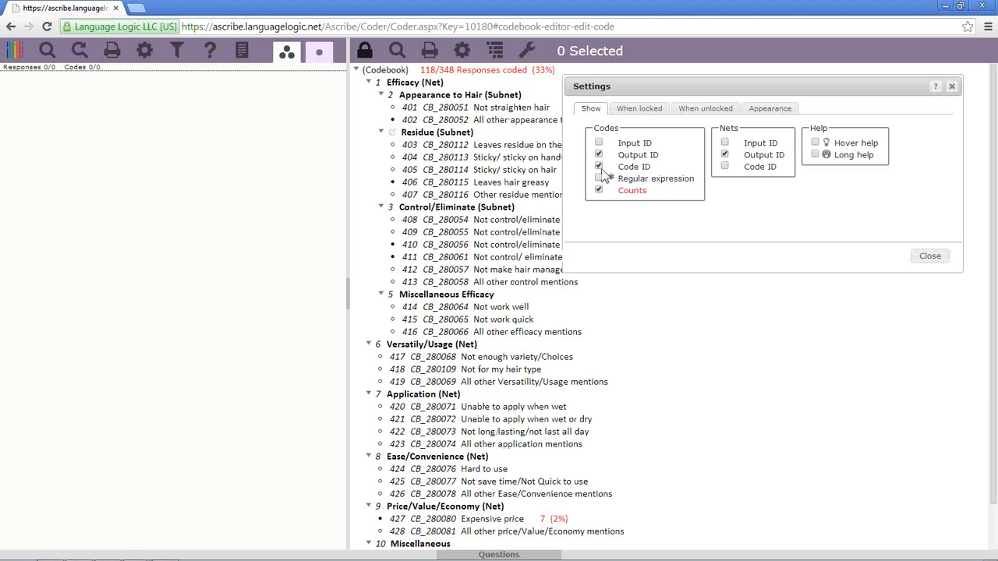
click(600, 168)
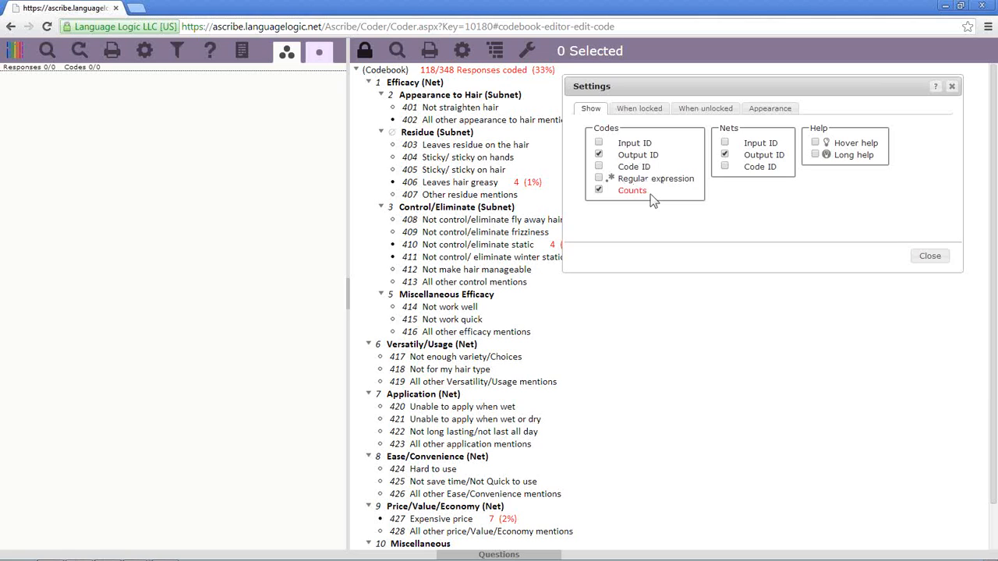
click(599, 179)
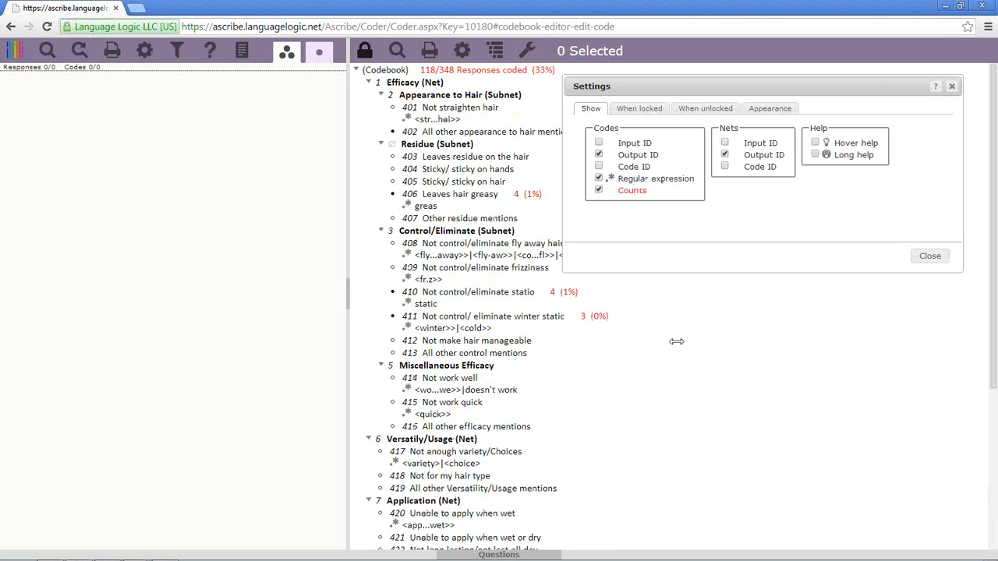
Open the response search, clear its search text and close it without running a search
click(48, 51)
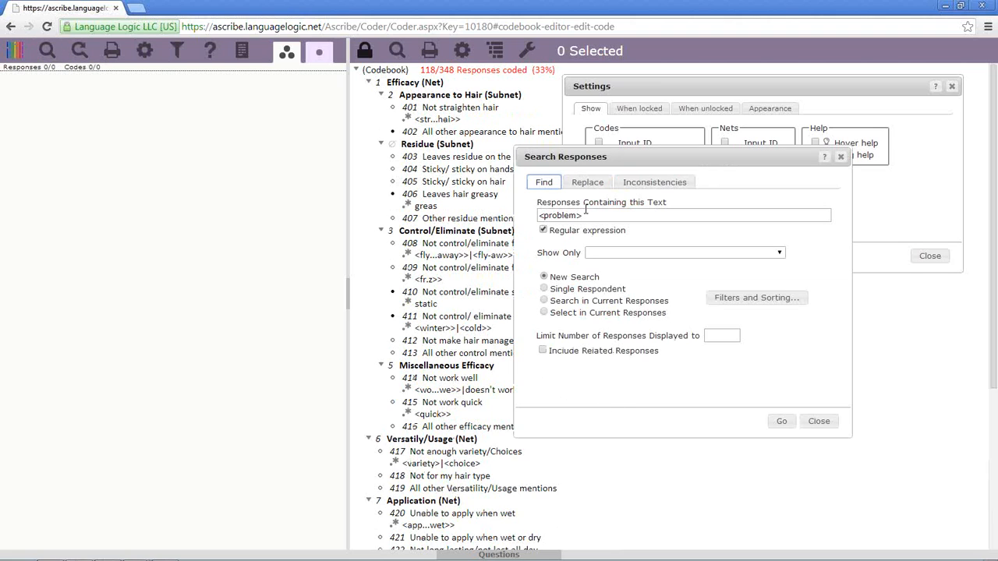
drag(590, 216, 383, 233)
key(BackSpace)
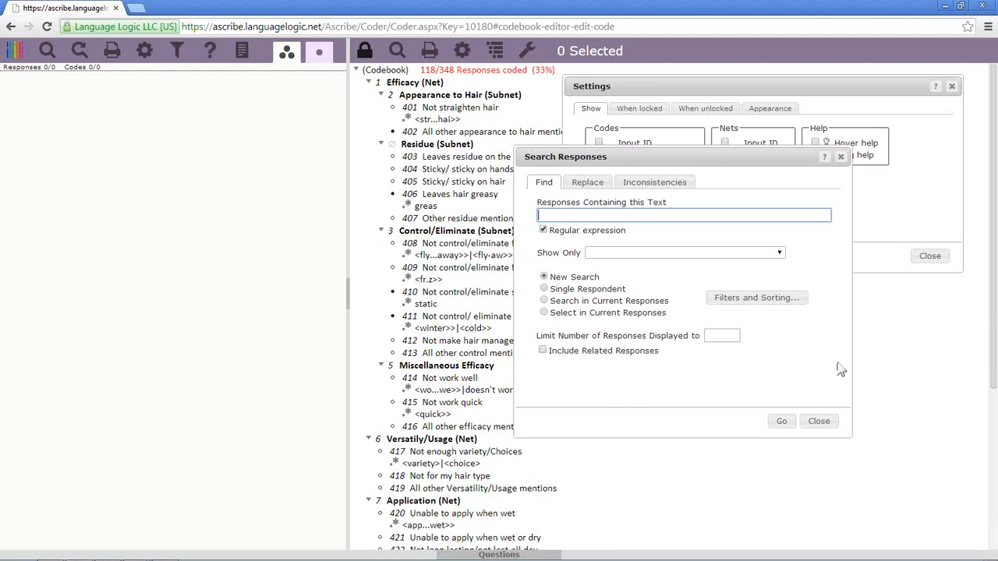
click(819, 421)
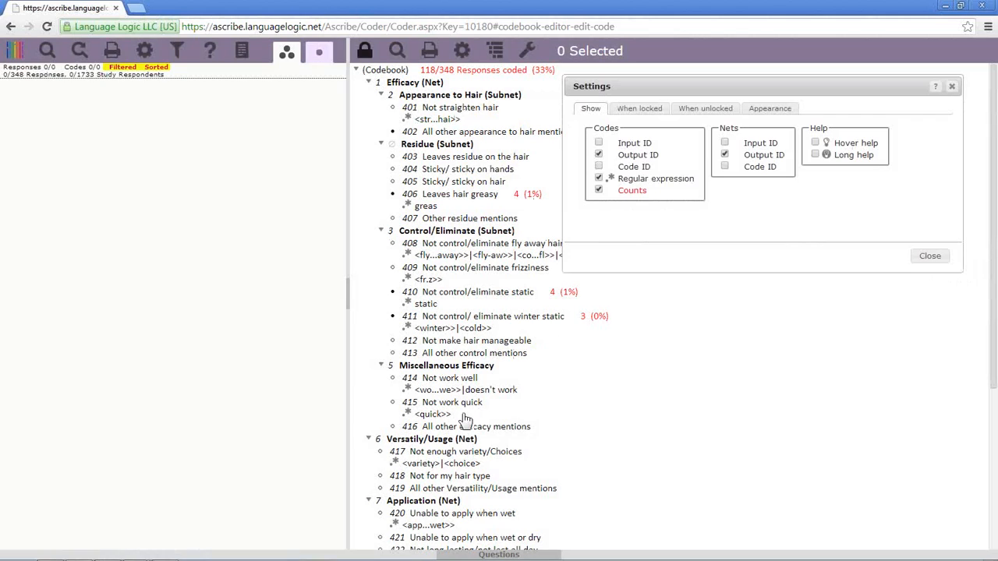
Search the responses with code 415's regular expression <quick>, and view and close the response filters and sorting
click(437, 414)
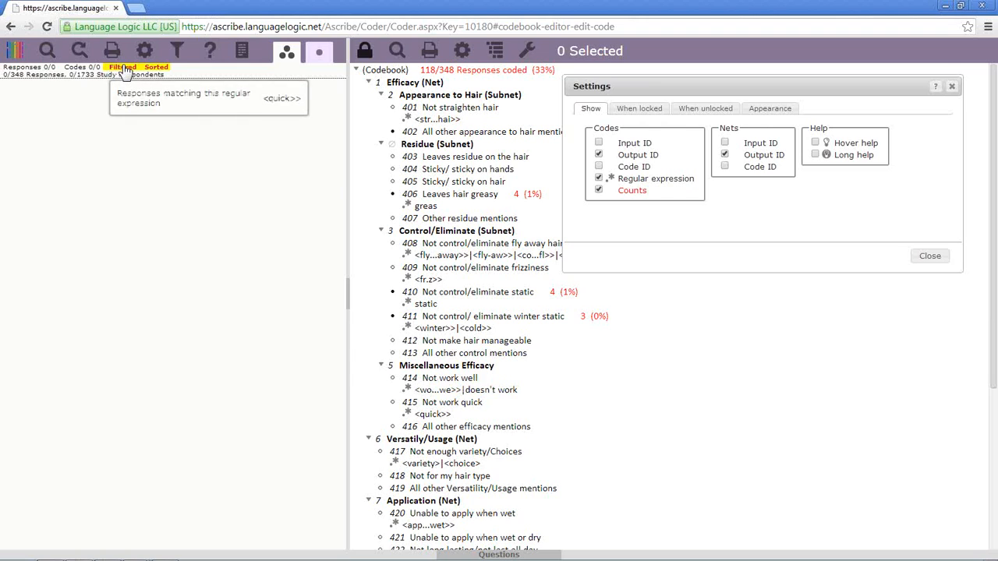
click(122, 68)
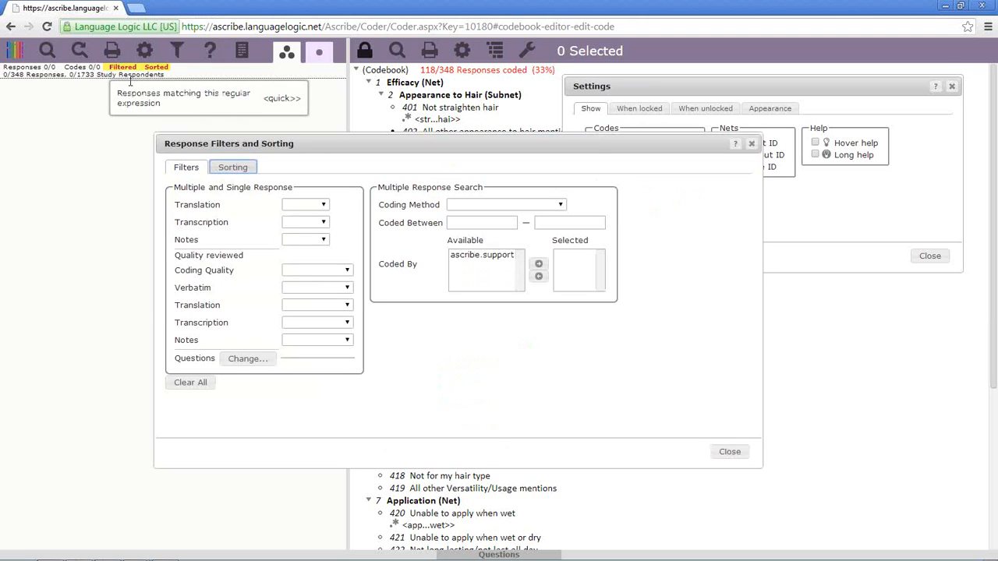
click(730, 452)
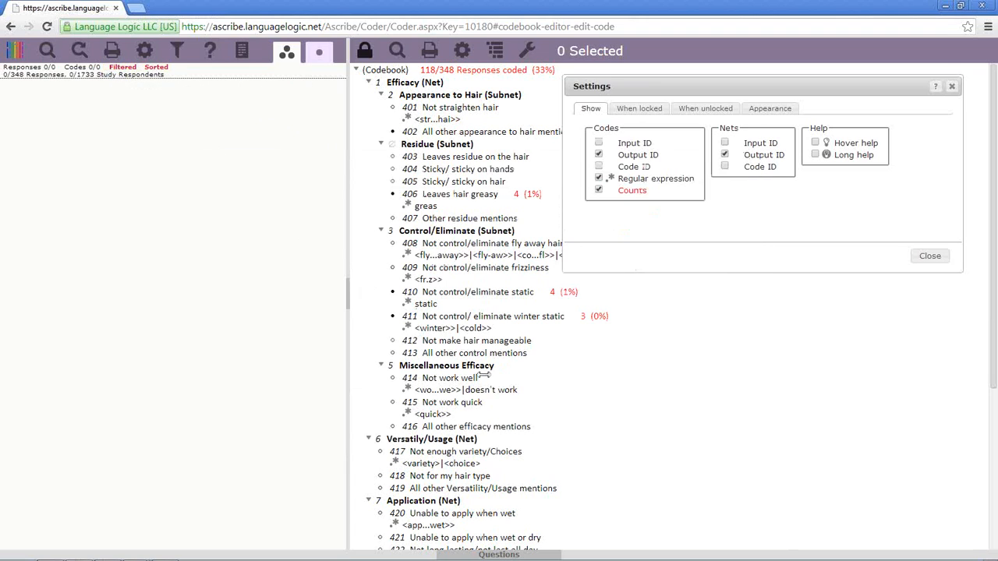
Search the responses with code 411's regular expression <winter>>|<cold>> and with code 406's expression greas
click(471, 328)
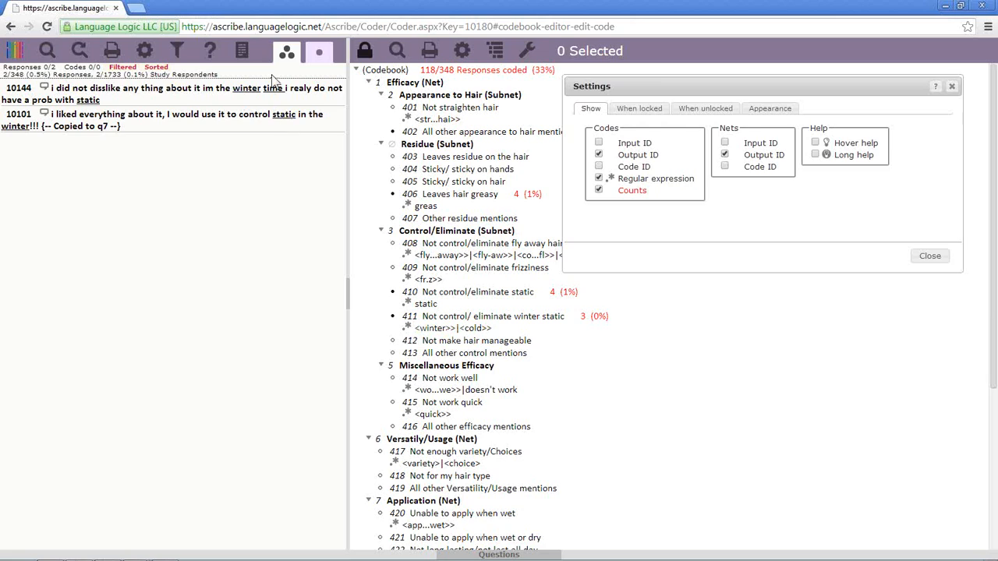
mouse_move(20, 137)
click(426, 206)
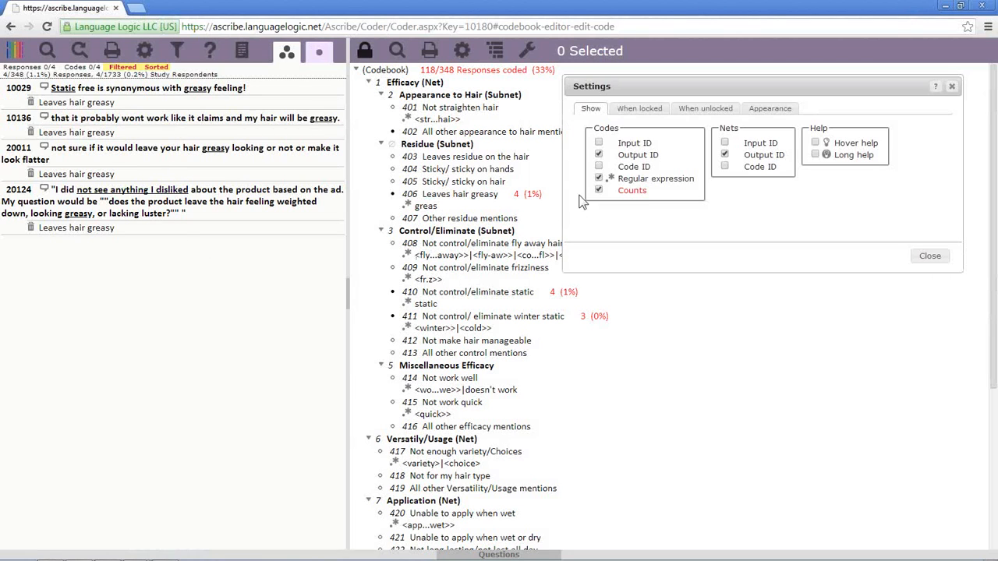
Hide the codes' regular expressions and move the settings window away from the code counts
click(599, 179)
click(599, 179)
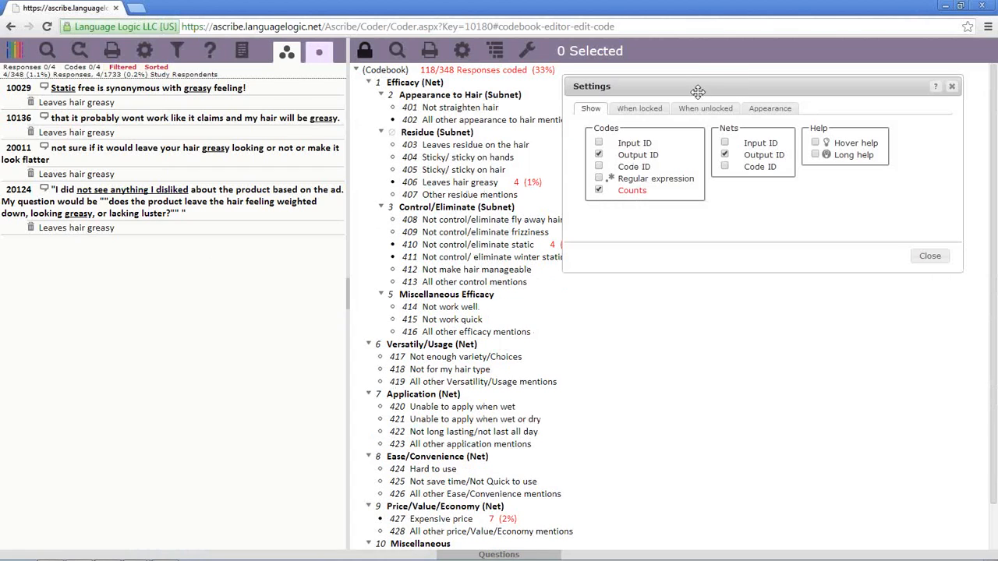
drag(714, 95, 730, 324)
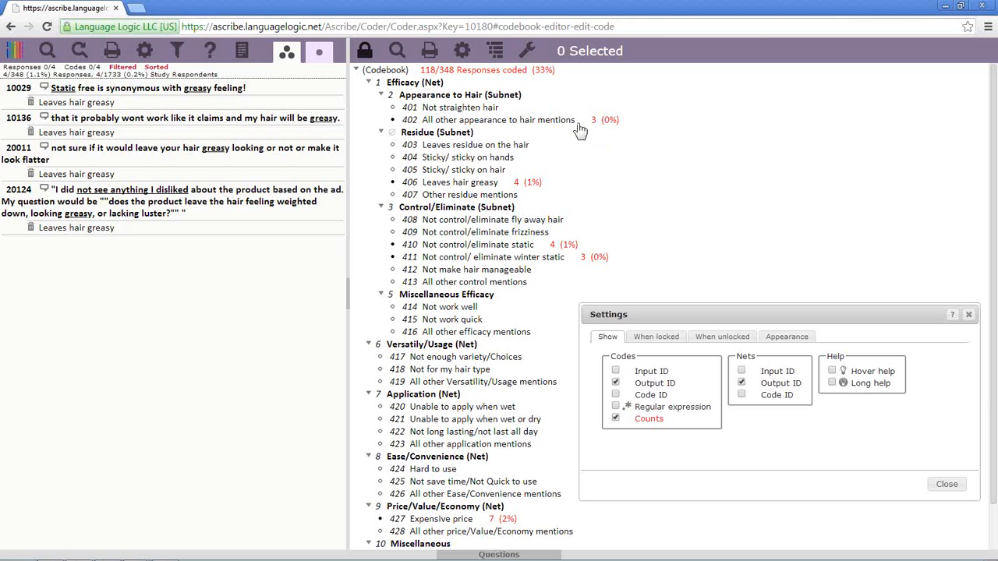
Highlight the codebook's coded response count, and examine the usage information of code 402, All other appearance to hair mentions
double_click(445, 71)
click(422, 70)
drag(421, 70, 436, 69)
right_click(571, 121)
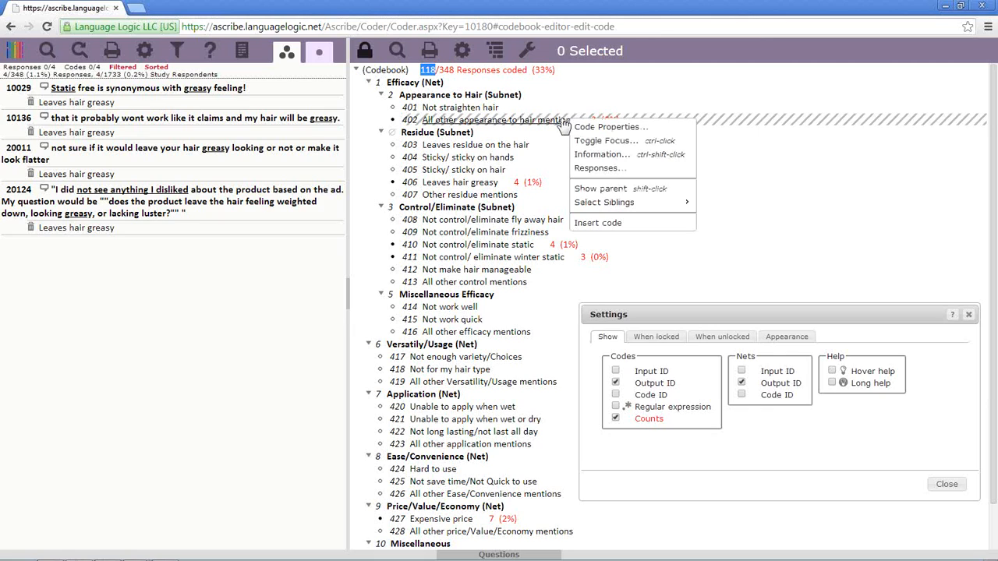
click(606, 154)
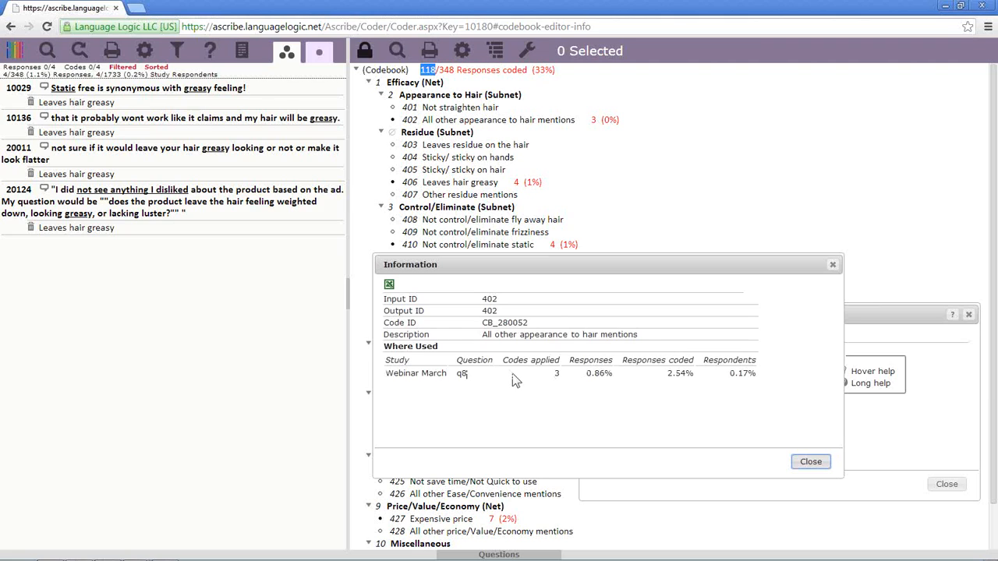
drag(587, 373, 757, 374)
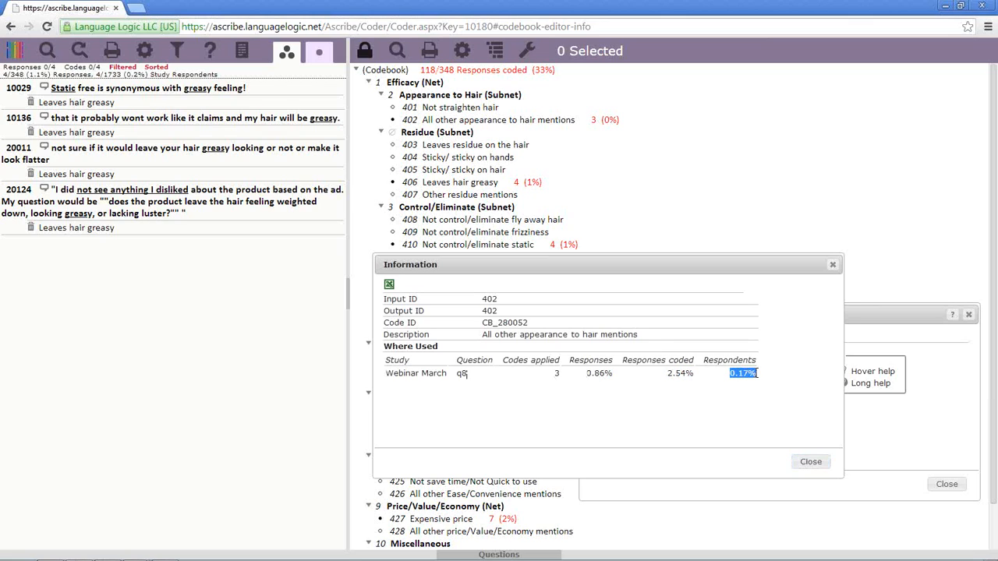
click(811, 463)
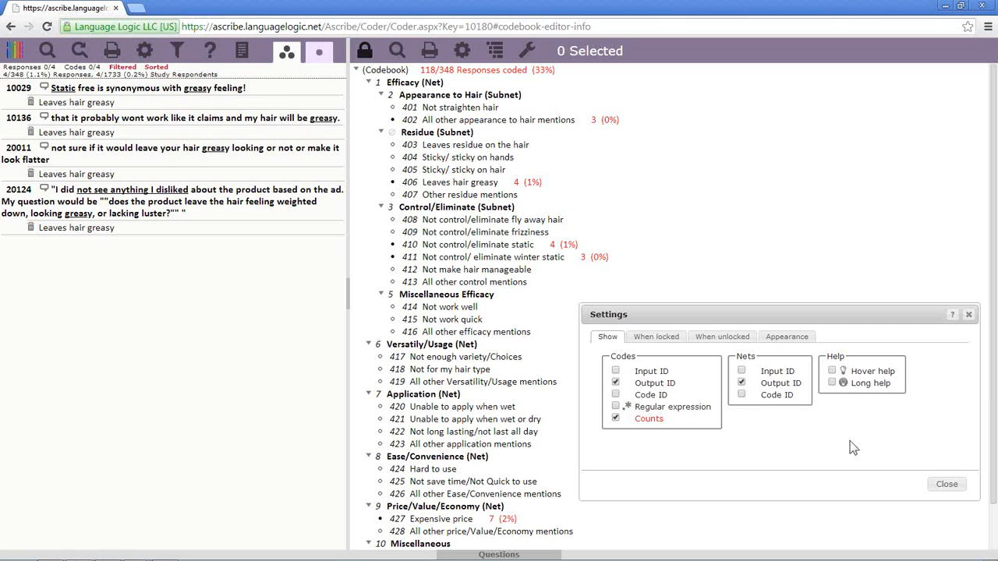
Show hover help and long help in the codebook, and give code 405, Sticky/ sticky on hair, the long help "sticky messy gloopy"
click(832, 372)
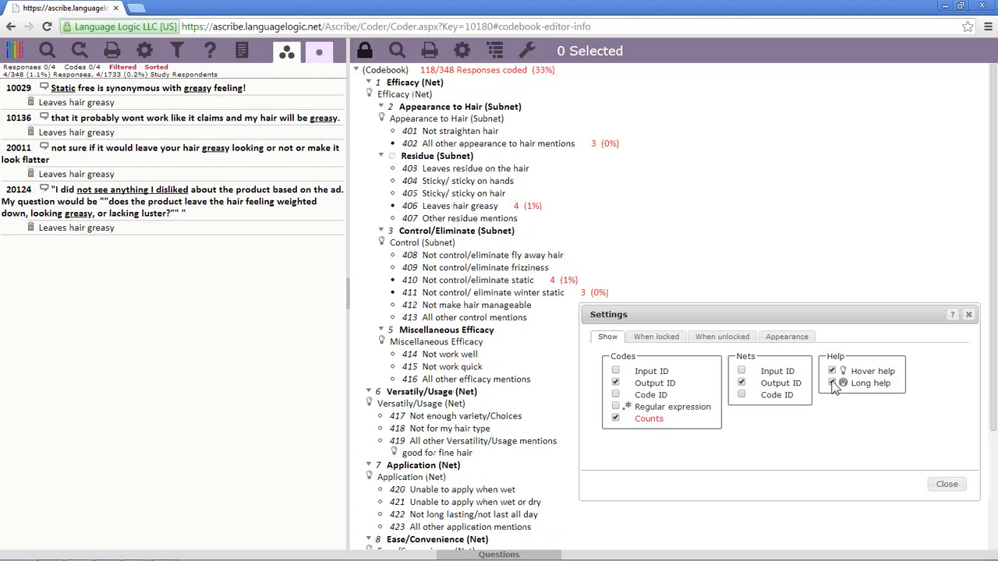
click(832, 384)
right_click(458, 198)
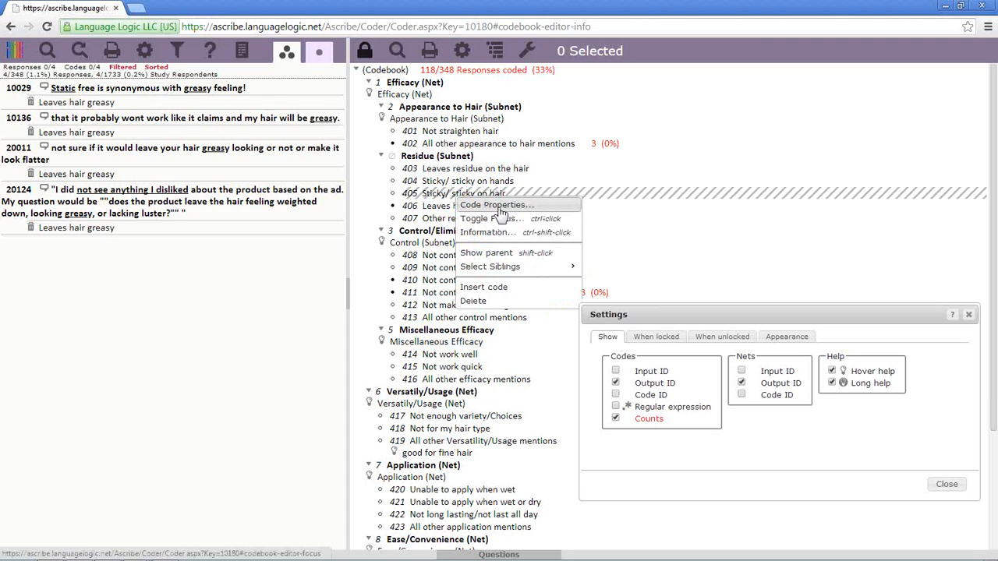
click(498, 205)
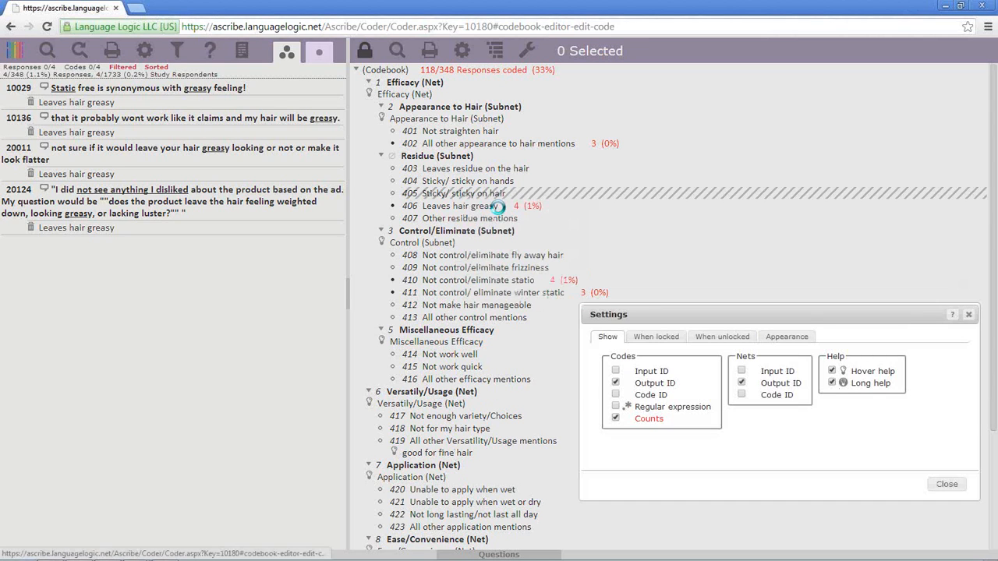
click(565, 275)
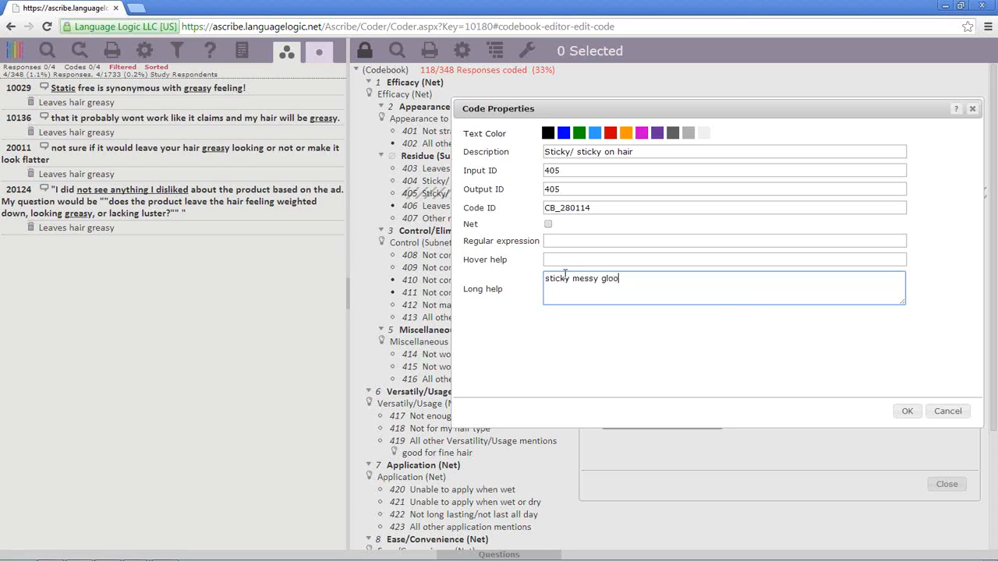
click(908, 414)
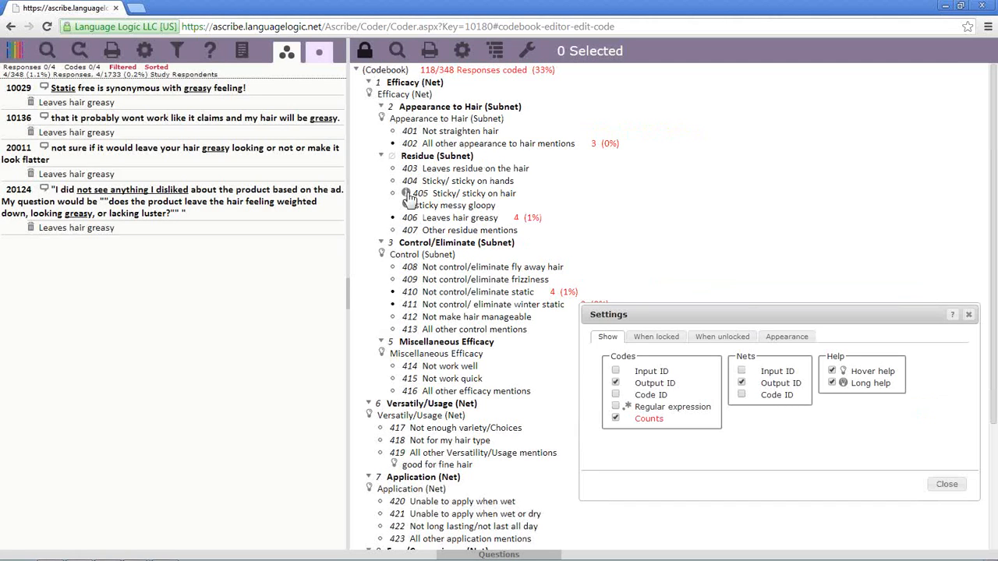
Examine the information of code 405, including its long help, through its help indicator, and close the information window
click(406, 194)
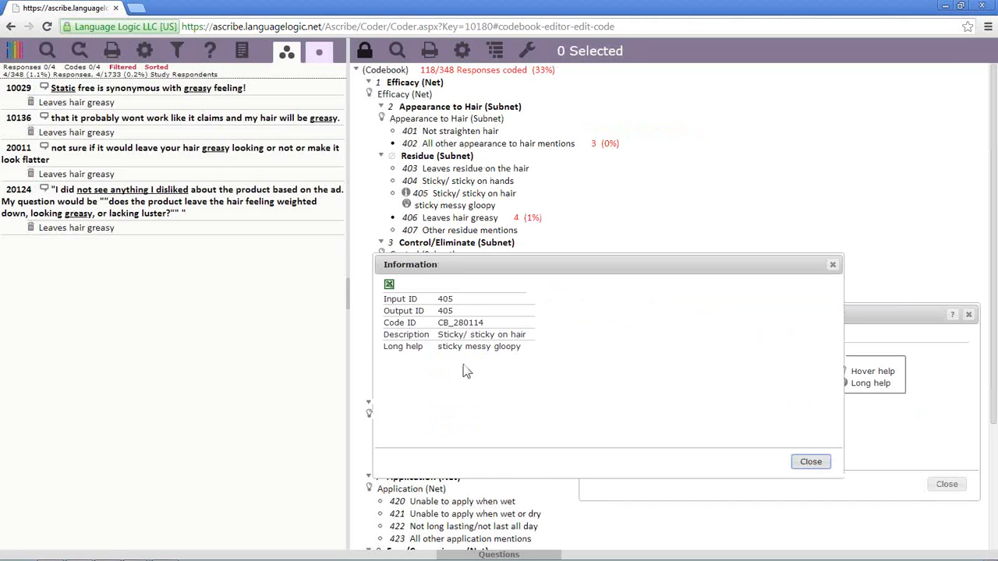
click(811, 462)
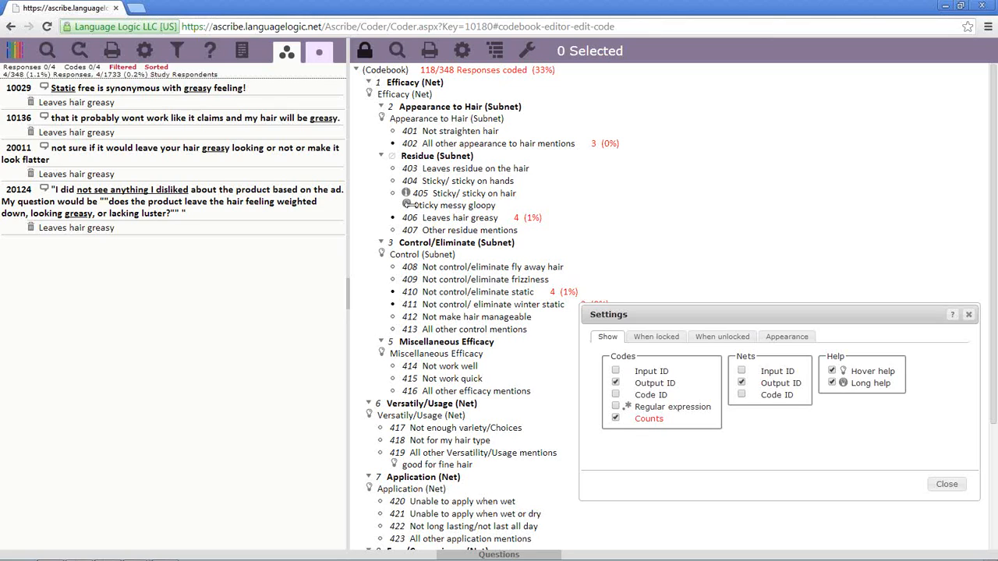
click(407, 203)
click(409, 204)
click(407, 194)
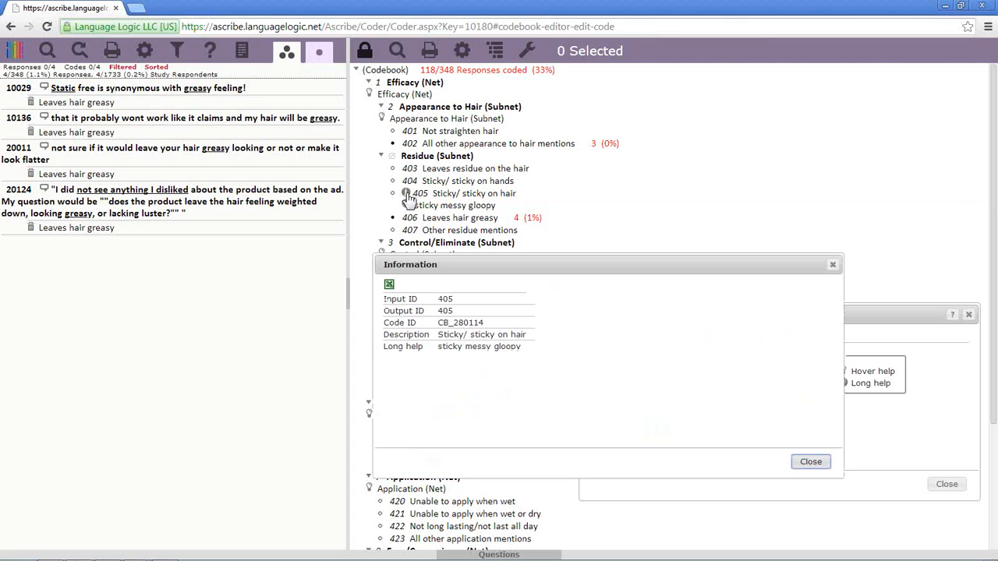
click(809, 462)
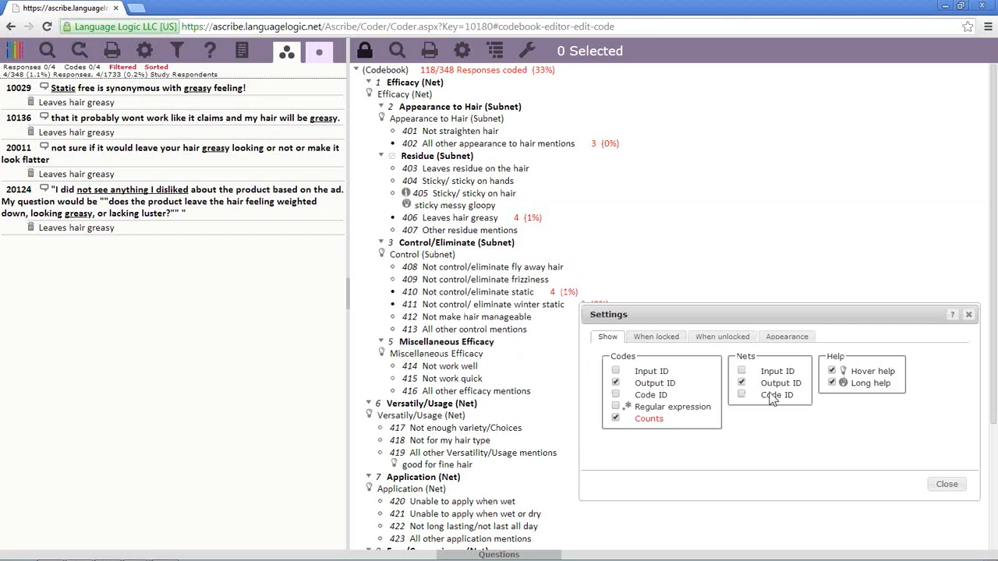
Hide the hover and long help texts, and show selection checkboxes without borders when the codebook is locked
click(832, 371)
click(833, 383)
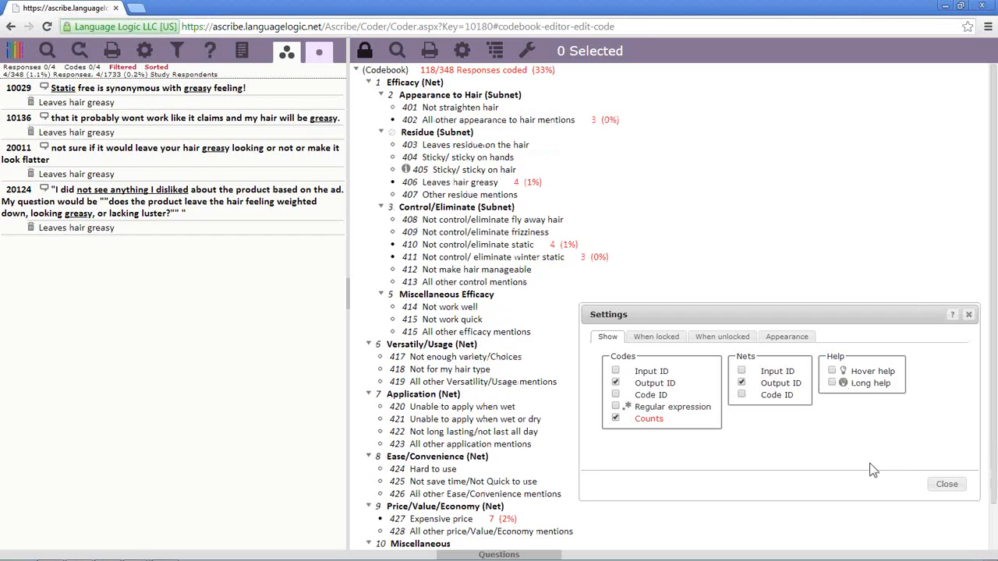
click(659, 341)
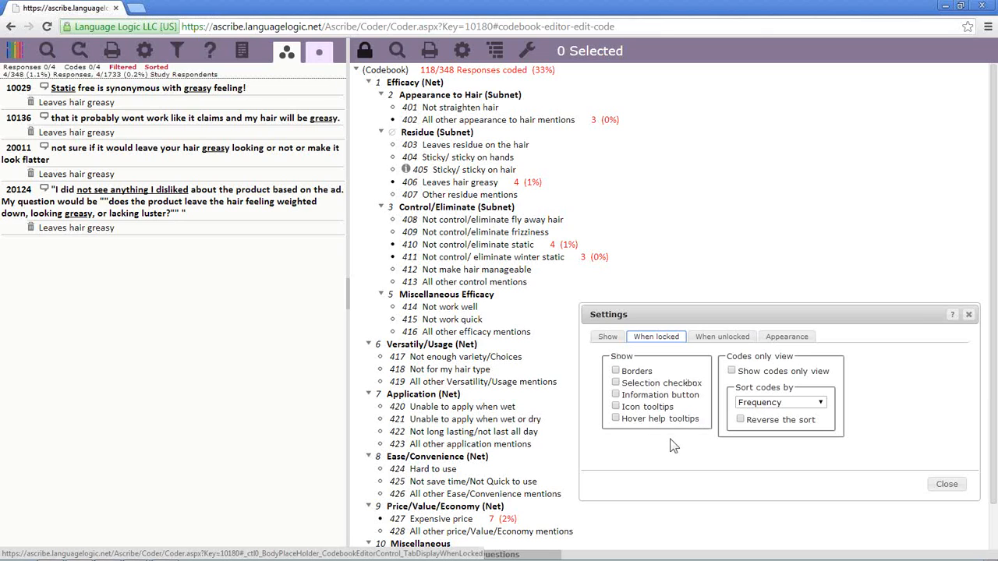
click(616, 372)
click(616, 372)
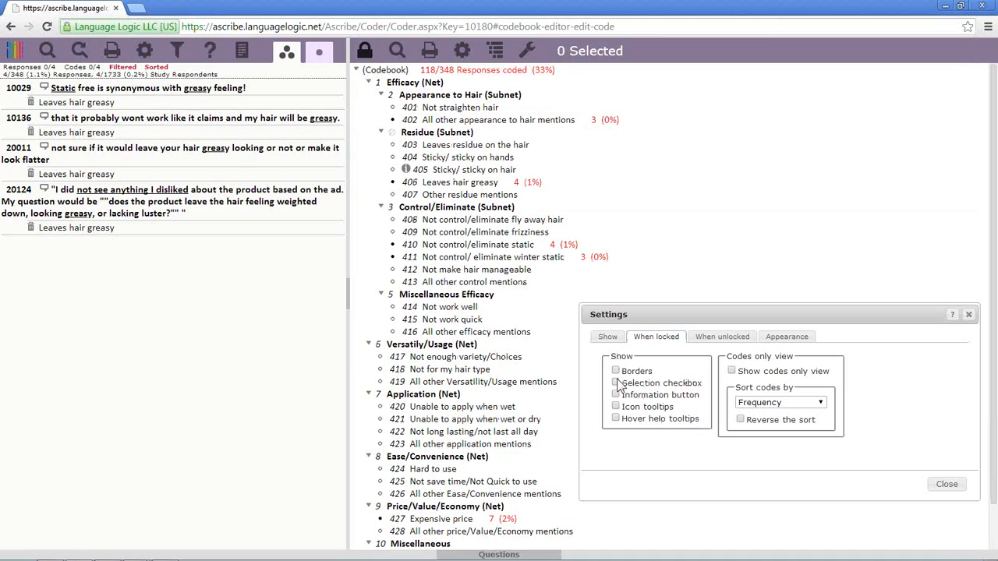
click(616, 384)
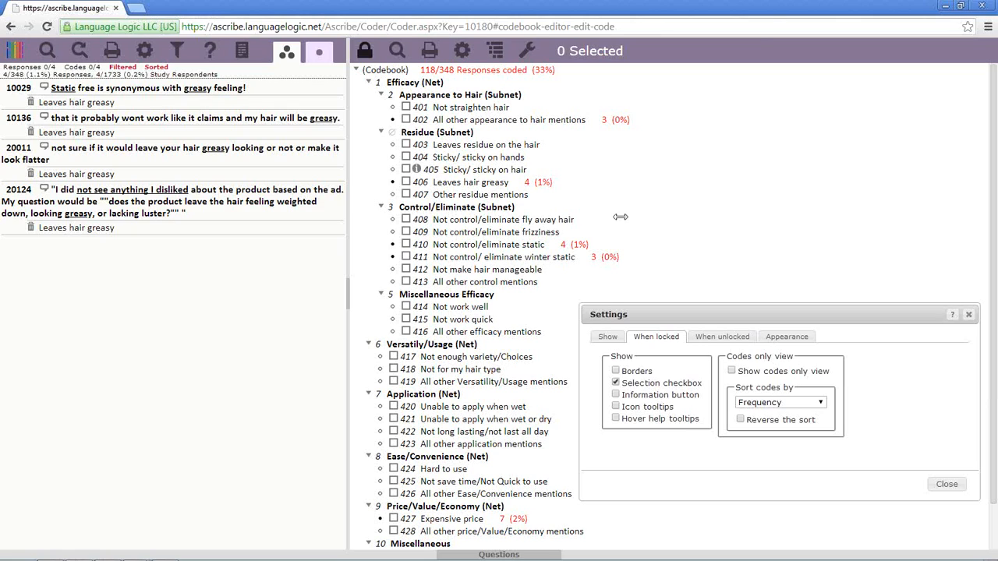
Try the selection checkboxes by selecting codes 408, 409 and 410, and clear all three selections
click(406, 220)
click(405, 231)
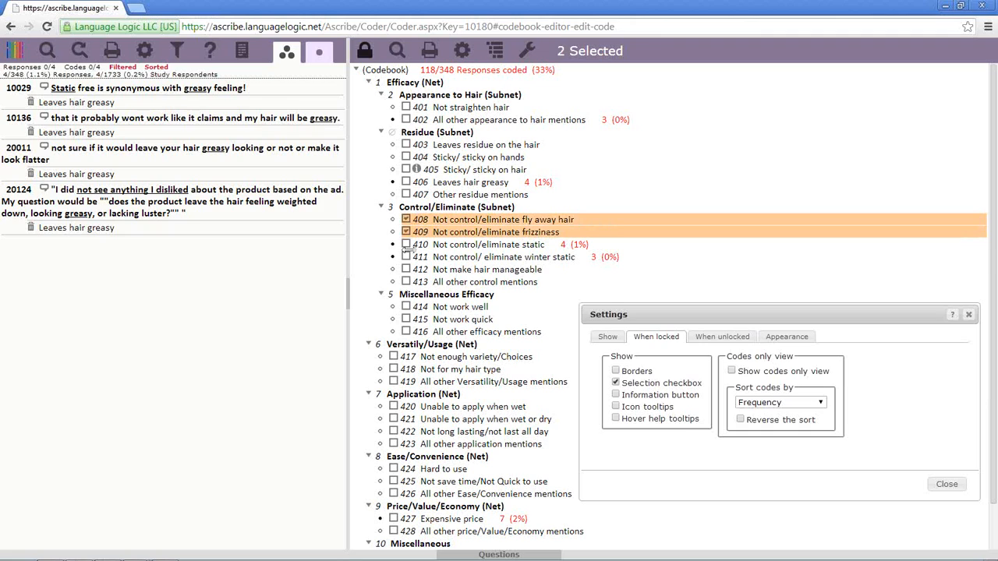
click(405, 245)
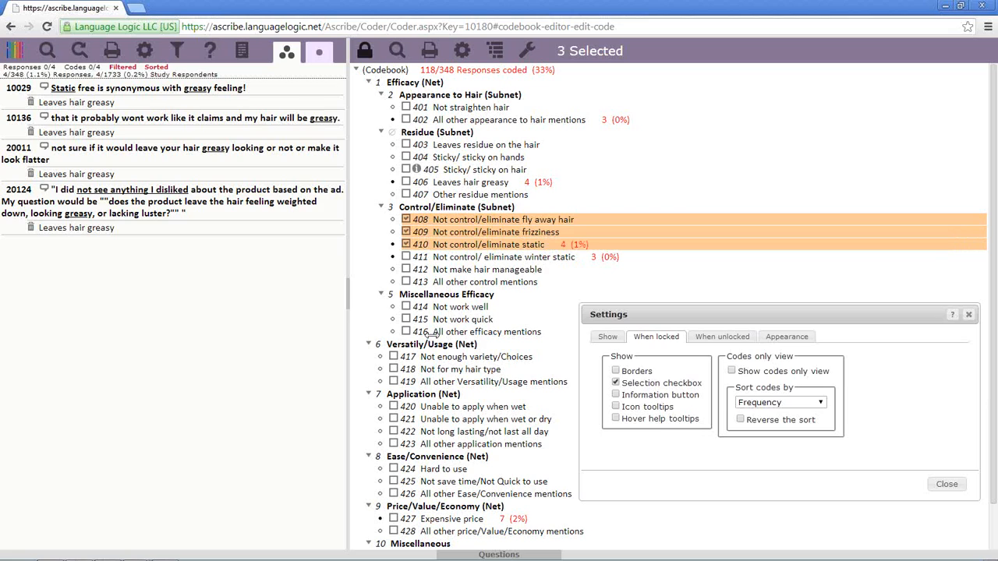
click(406, 245)
click(406, 232)
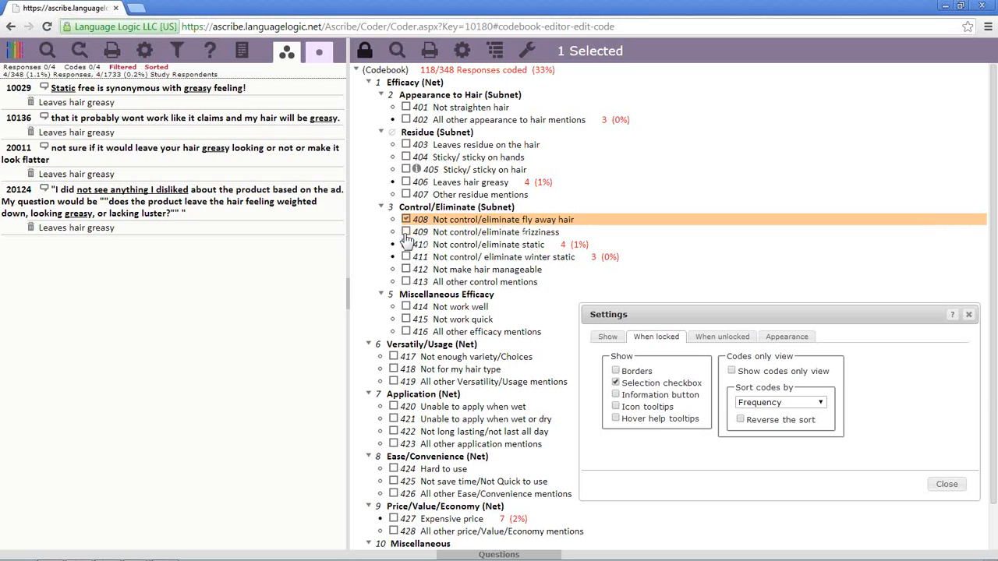
click(407, 220)
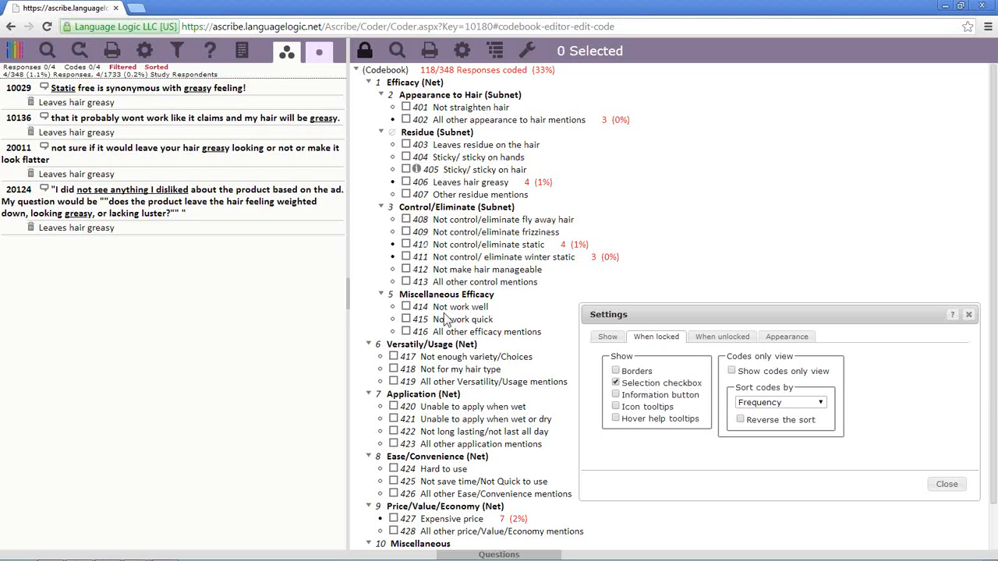
Select code 410, Not control/eliminate static, view the commands available for it, and close the codebook settings
click(406, 245)
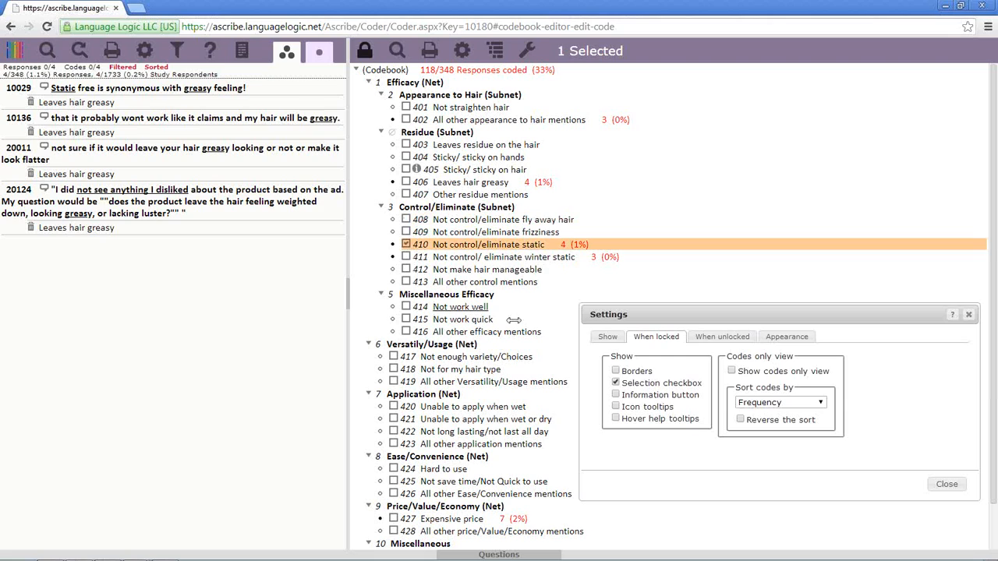
right_click(558, 244)
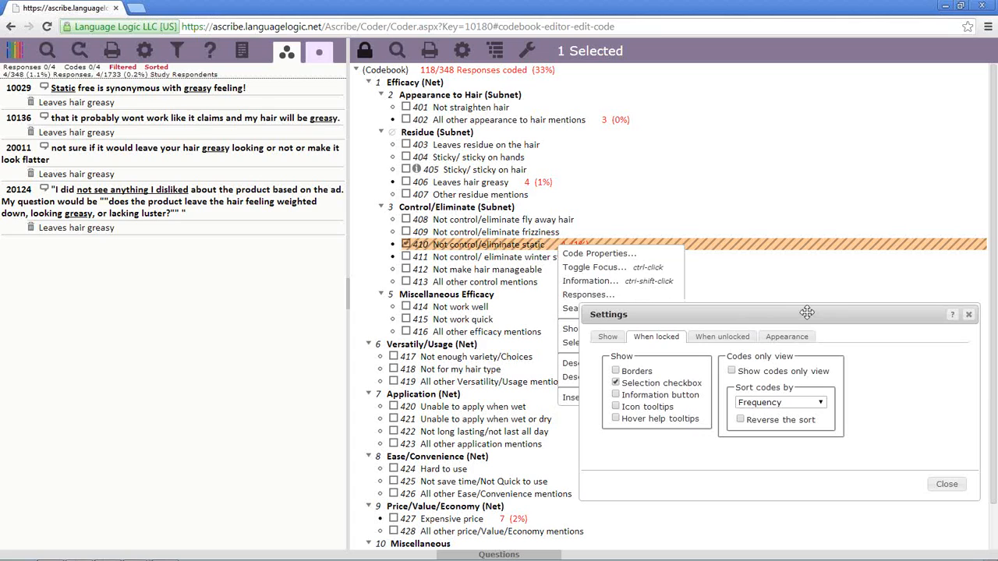
drag(807, 313, 310, 276)
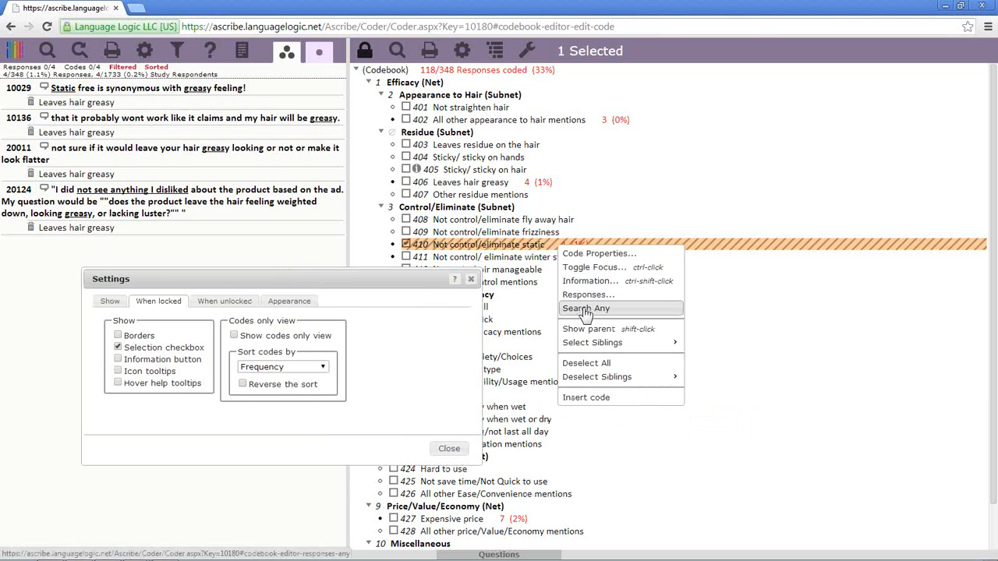
click(470, 278)
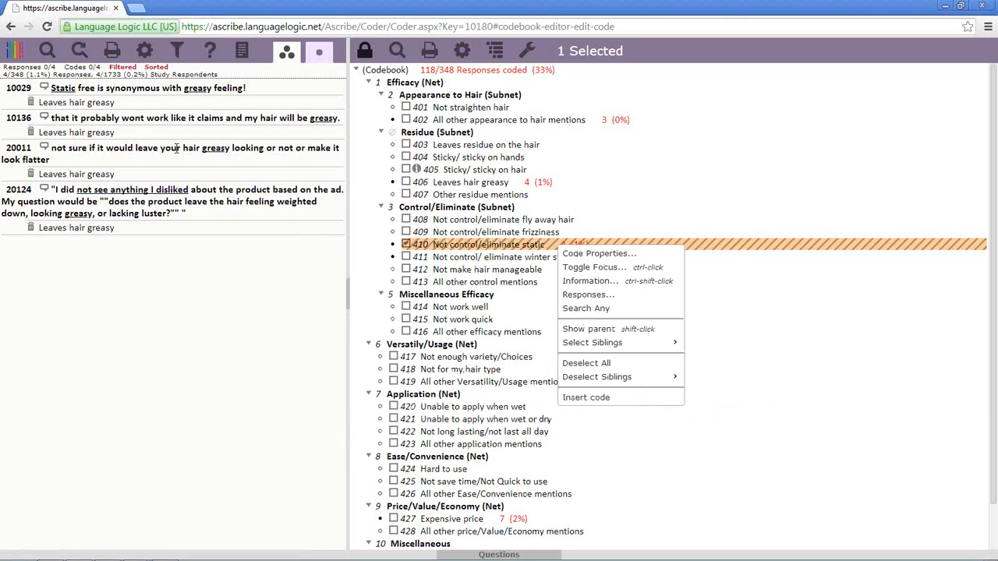
Display the Apply Selected Codes Button beside the responses through the response settings
click(145, 51)
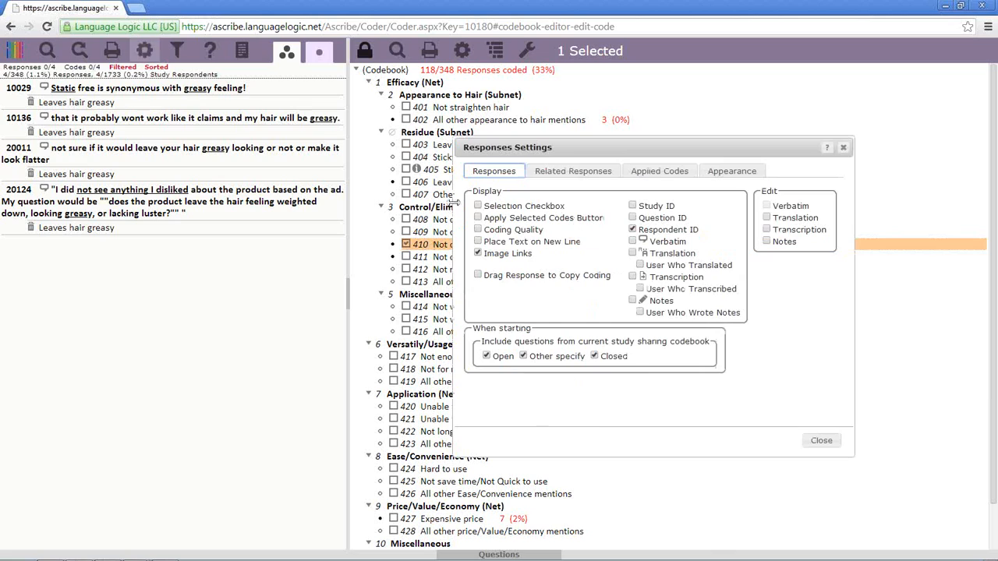
click(478, 218)
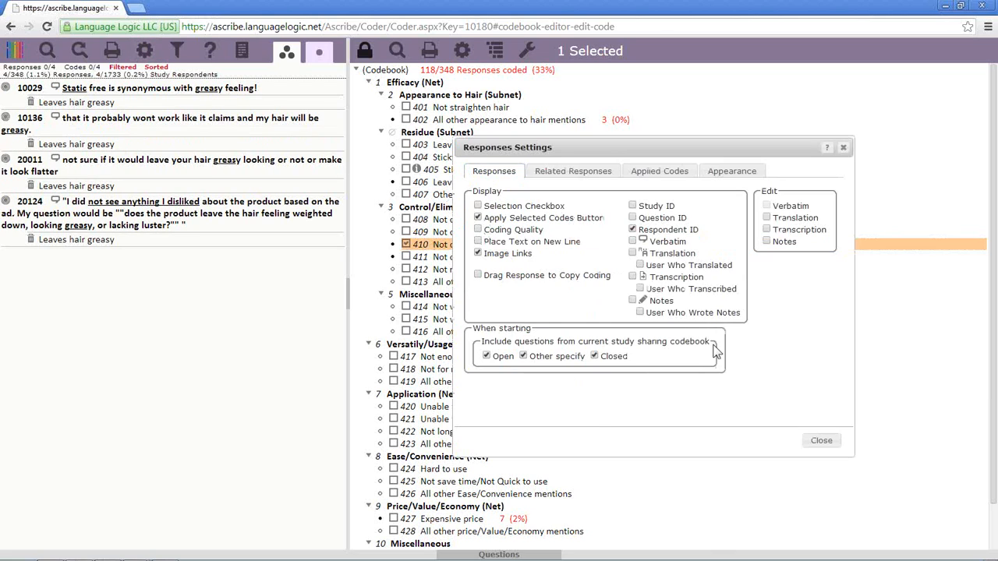
click(821, 441)
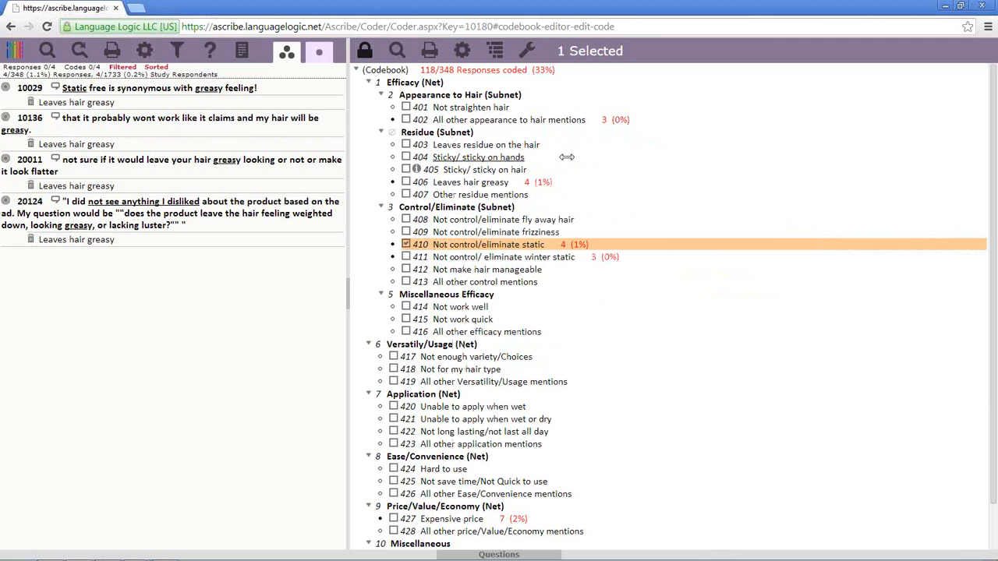
Add codes 404 and 418 to the selection, apply the selected codes to the first response, and remove them from it again
click(406, 158)
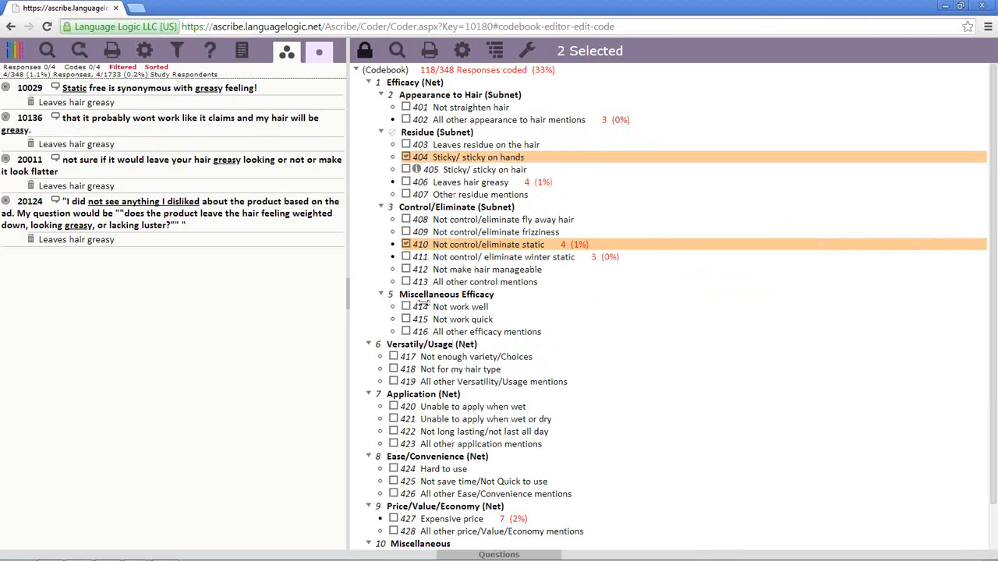
click(394, 369)
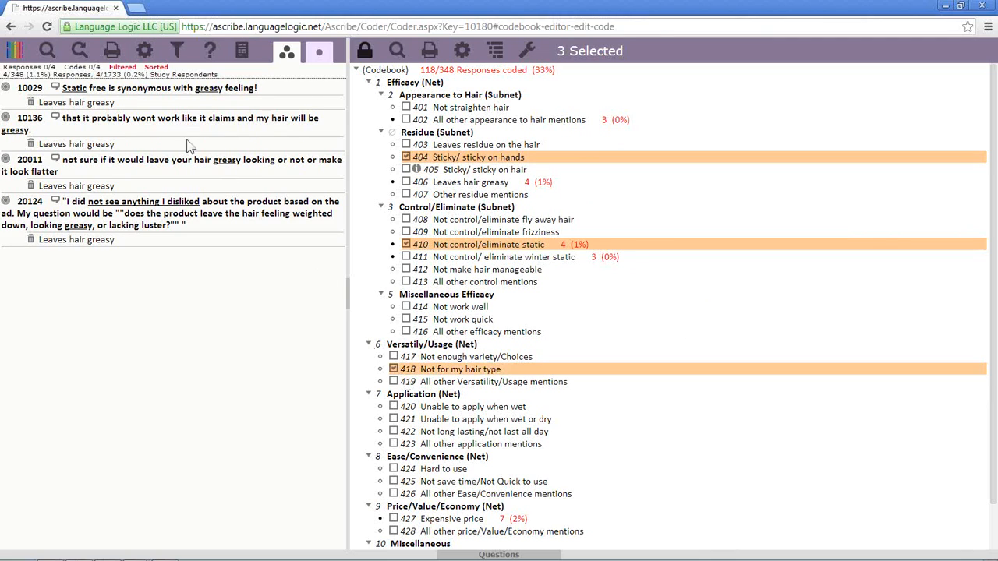
click(6, 88)
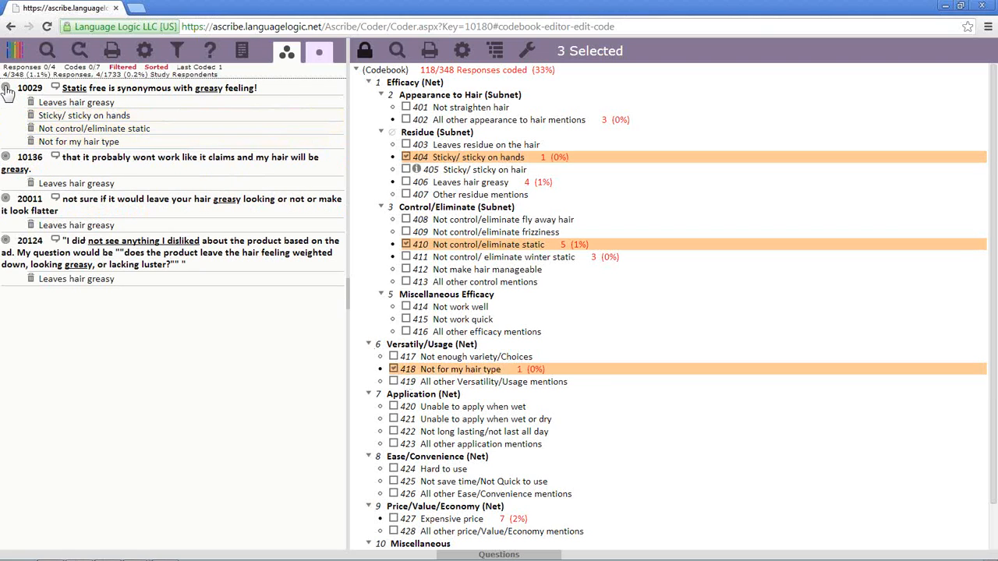
click(31, 116)
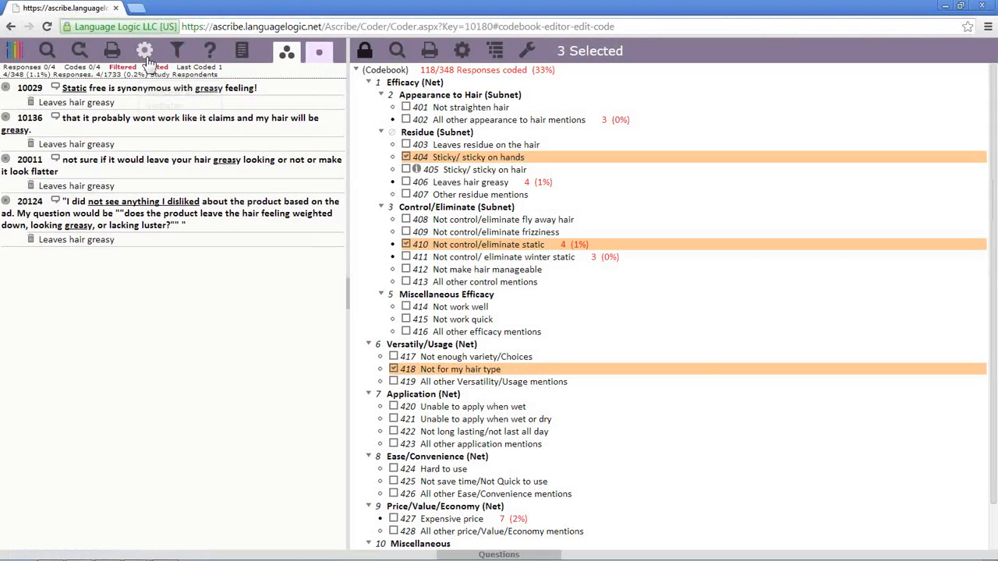
Hide the Apply Selected Codes Button from the responses, and clear the selections of codes 404, 410 and 418
click(145, 51)
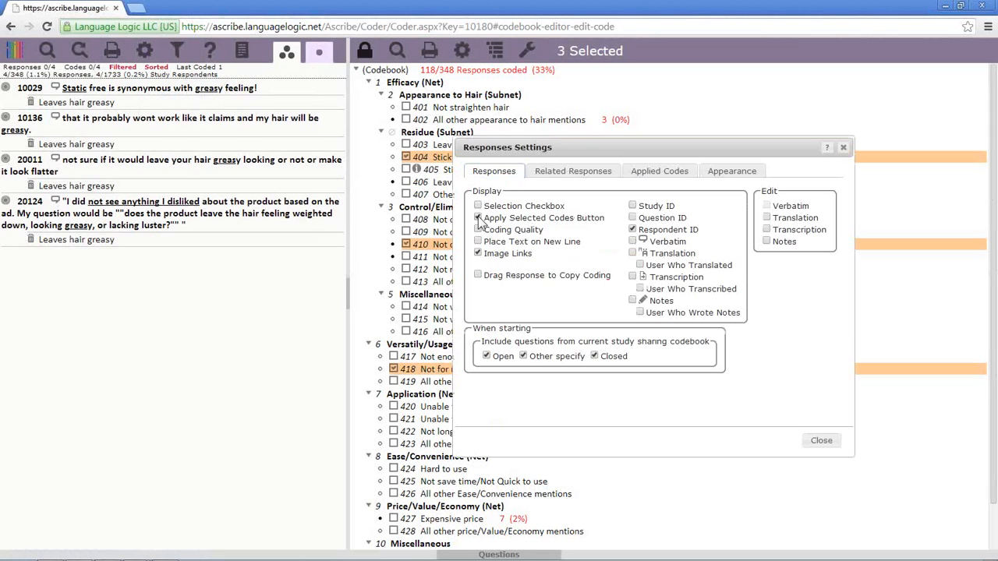
click(479, 217)
click(812, 441)
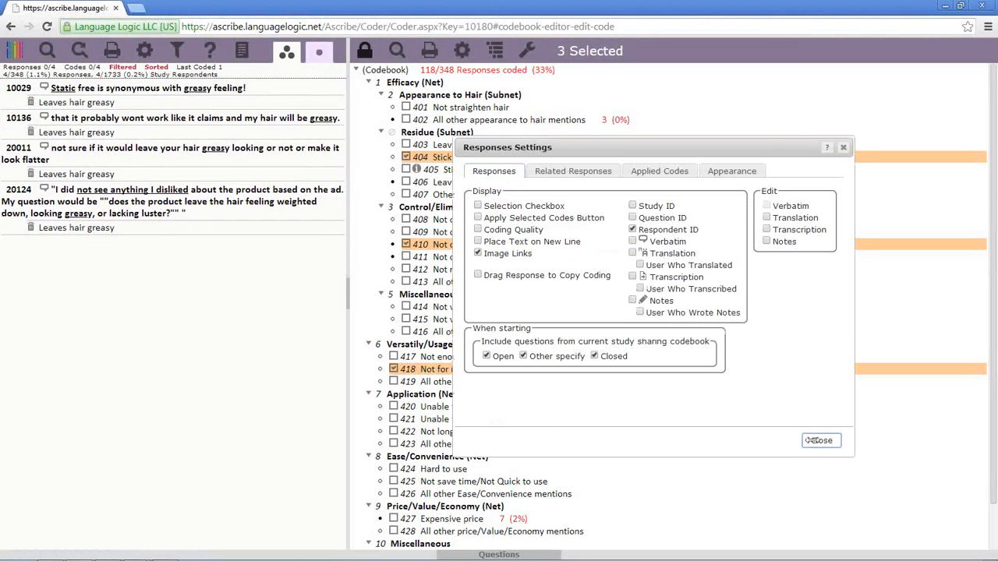
click(406, 158)
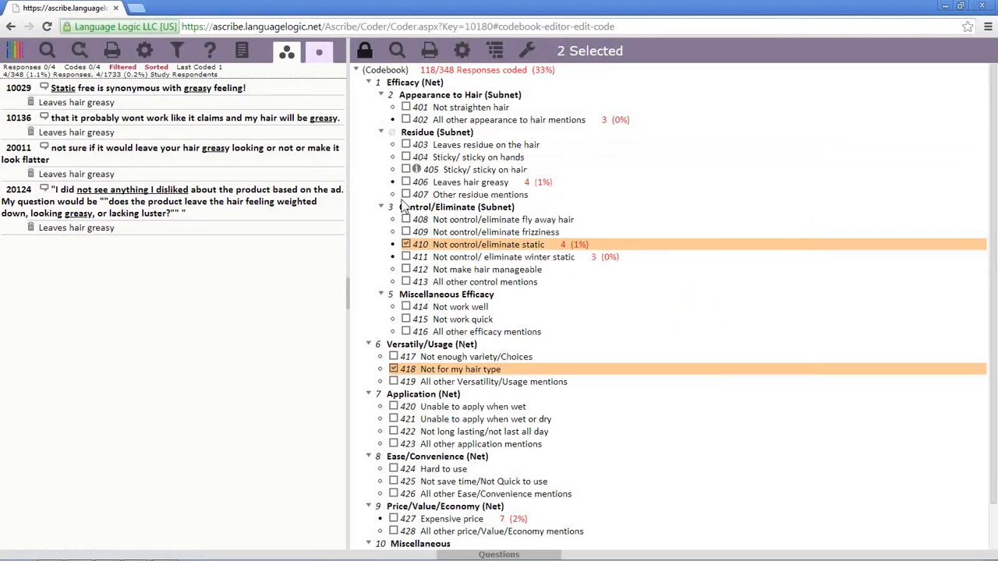
click(406, 244)
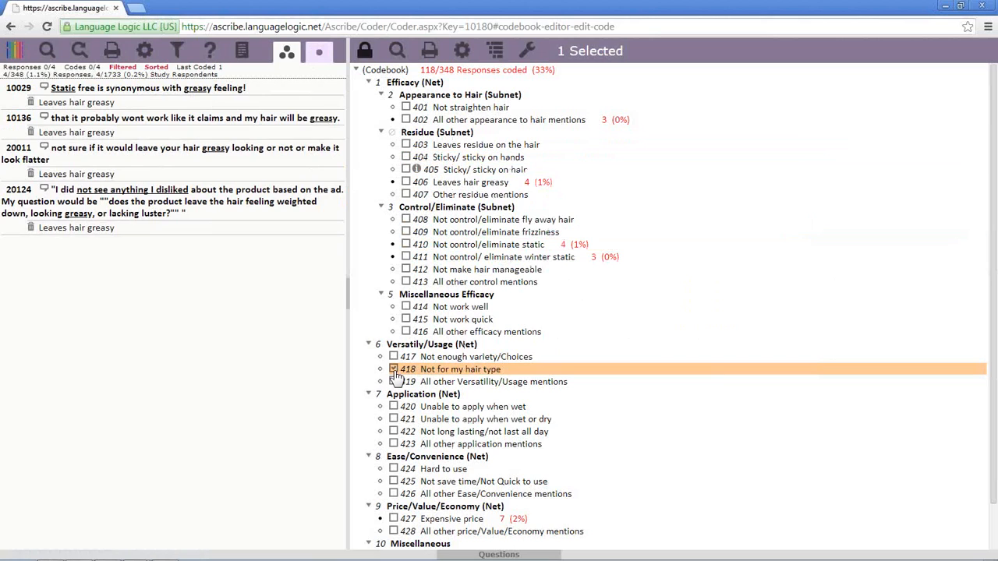
click(394, 370)
Toggle the selection of code 405, Sticky/ sticky on hair, leaving it selected
click(406, 170)
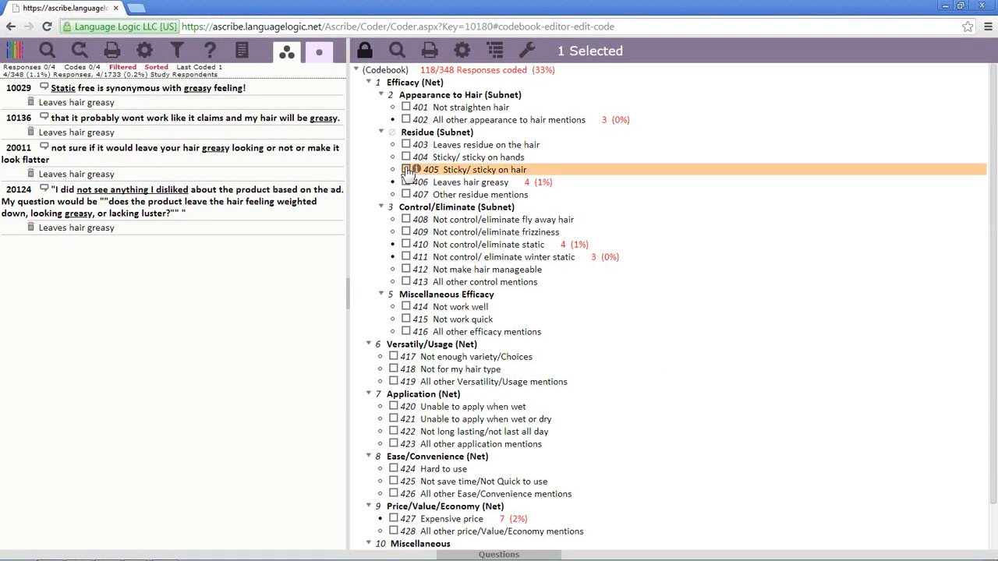
click(406, 169)
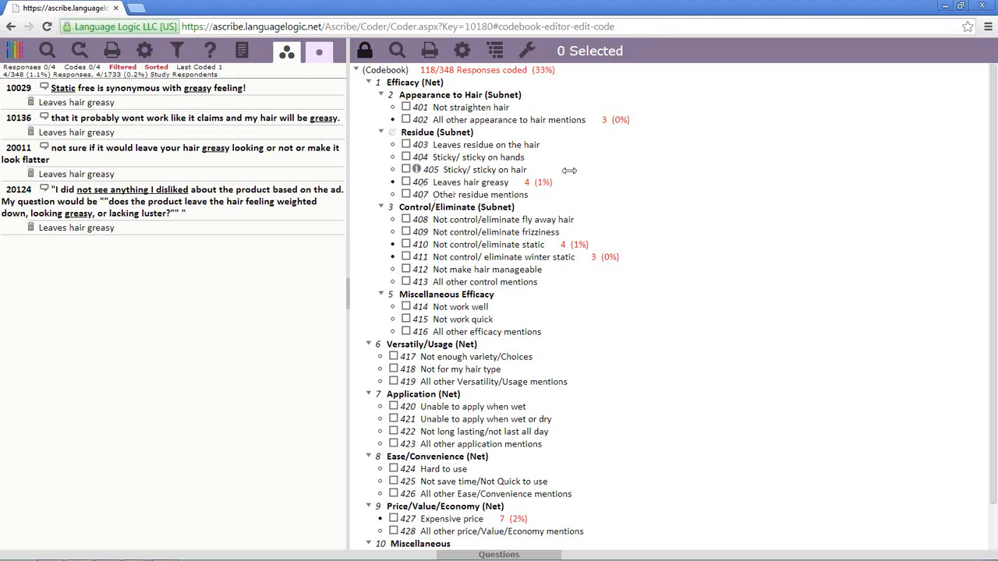
click(406, 169)
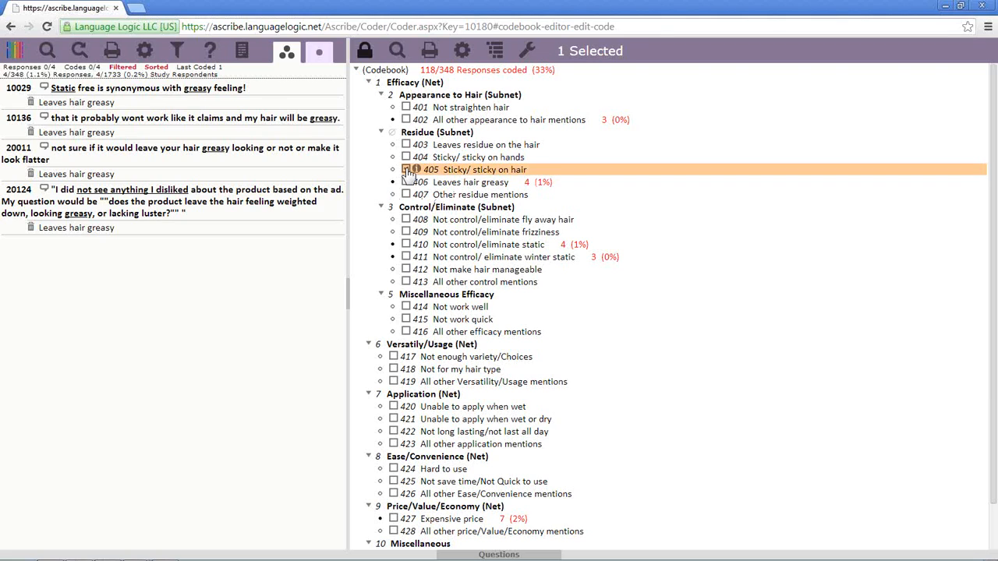
Clear the selection of code 405, Sticky/ sticky on hair, and hide the selection checkboxes in the locked codebook
click(406, 169)
click(462, 50)
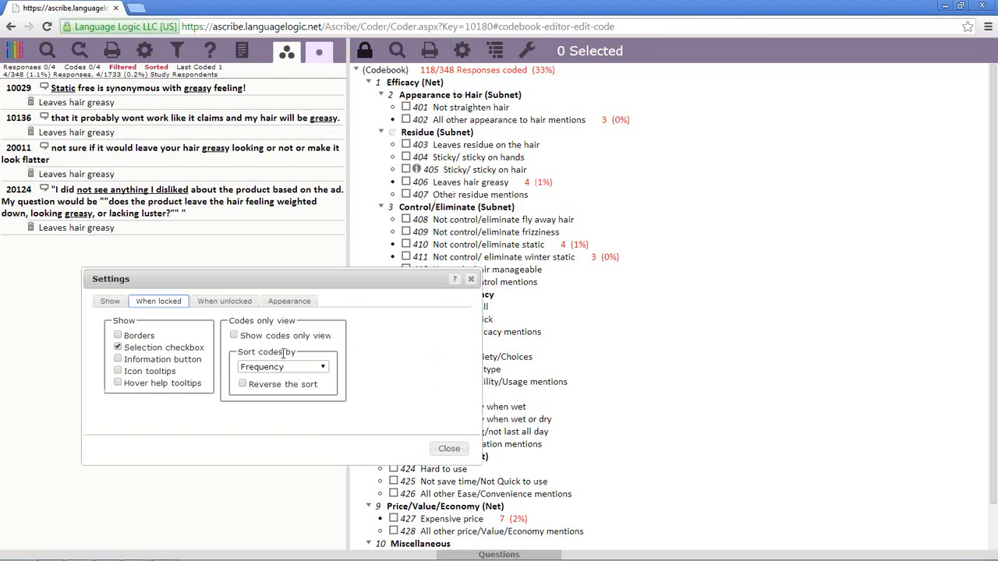
click(118, 348)
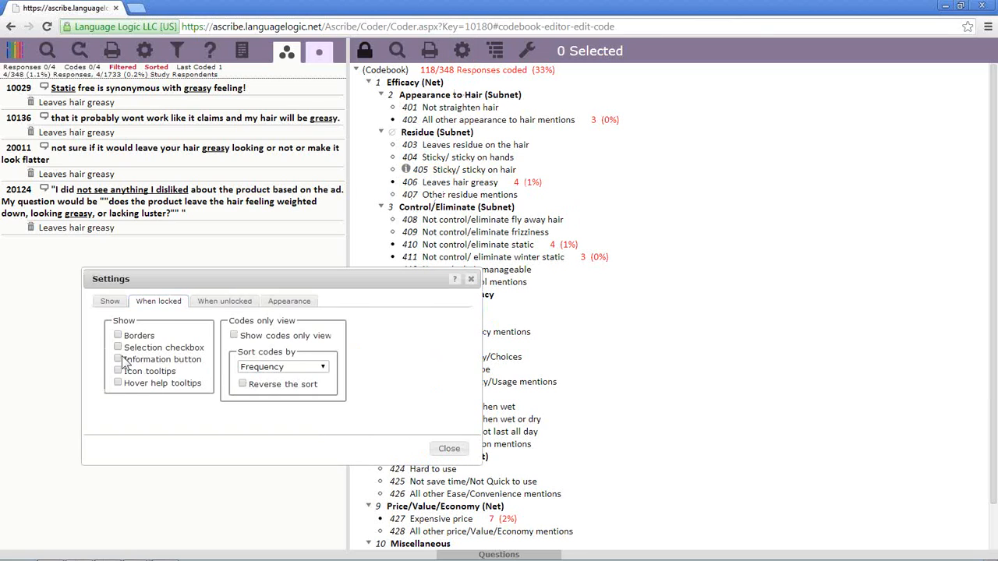
Try the Information button, viewing the details of code 403, and the hover help tooltips on the locked codebook, turning each off again
click(118, 360)
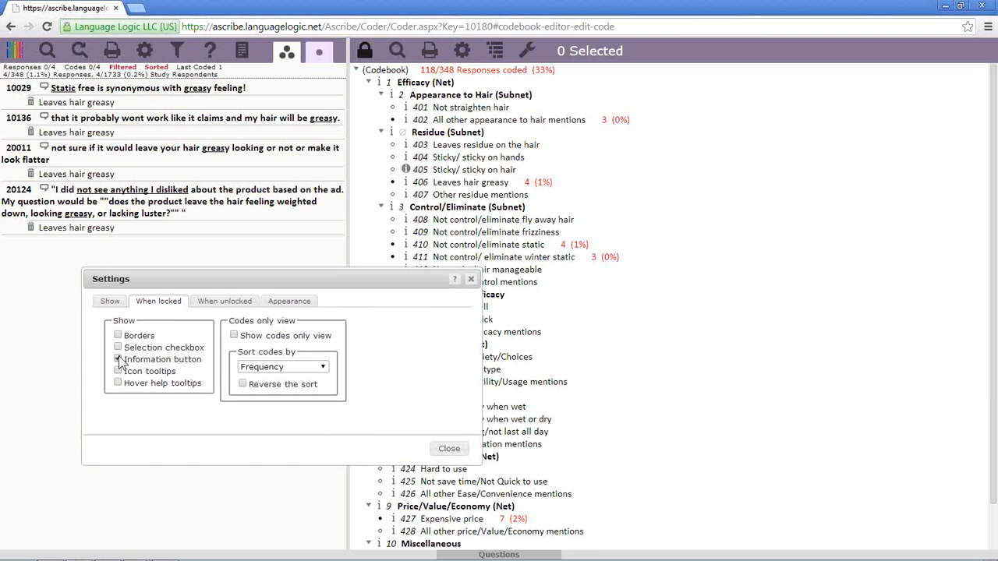
click(406, 145)
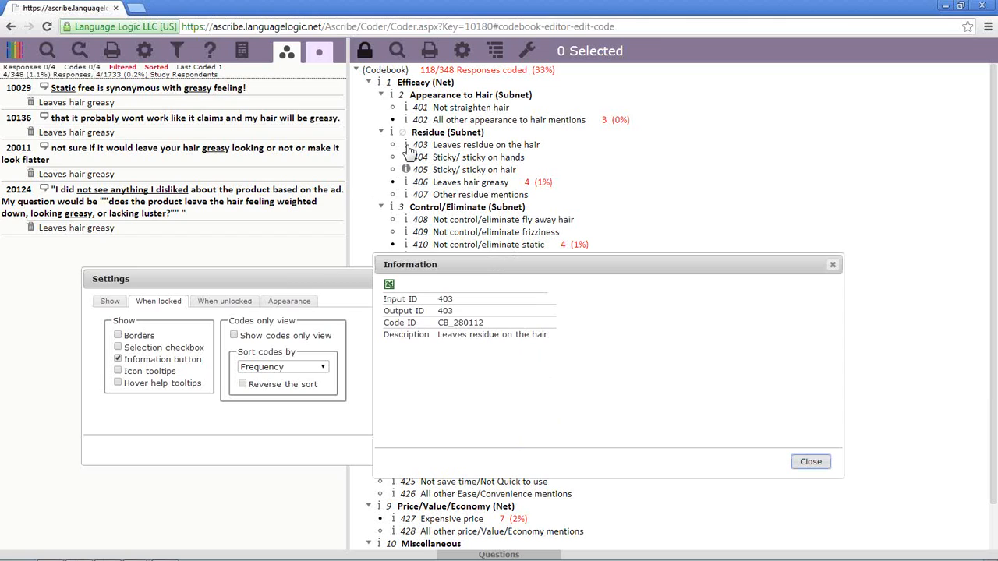
click(811, 463)
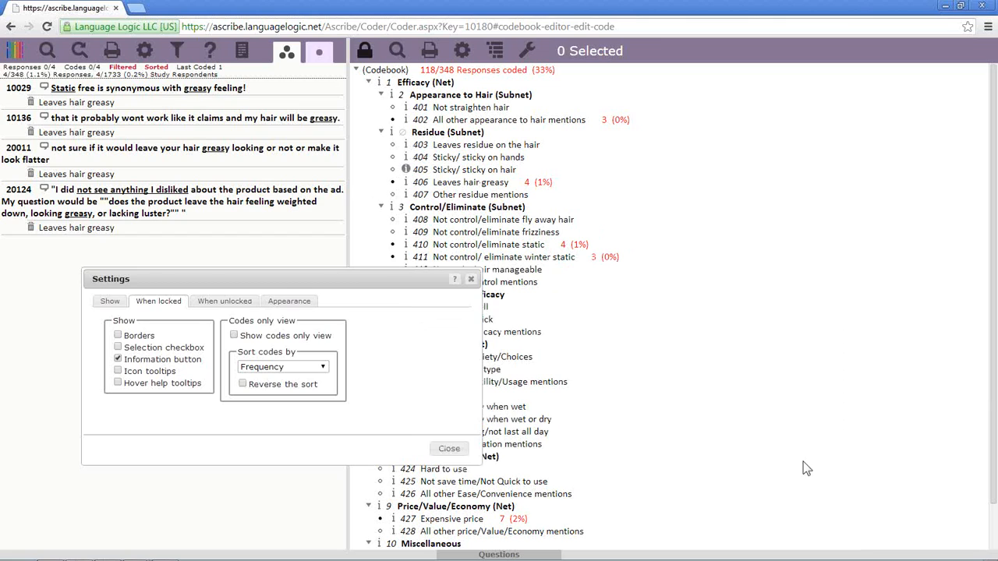
click(117, 359)
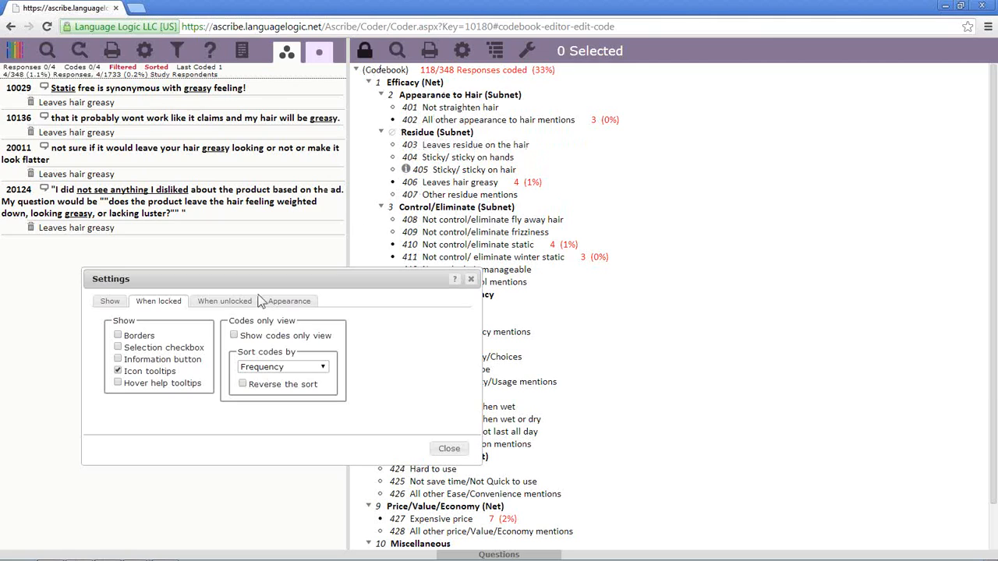
click(118, 383)
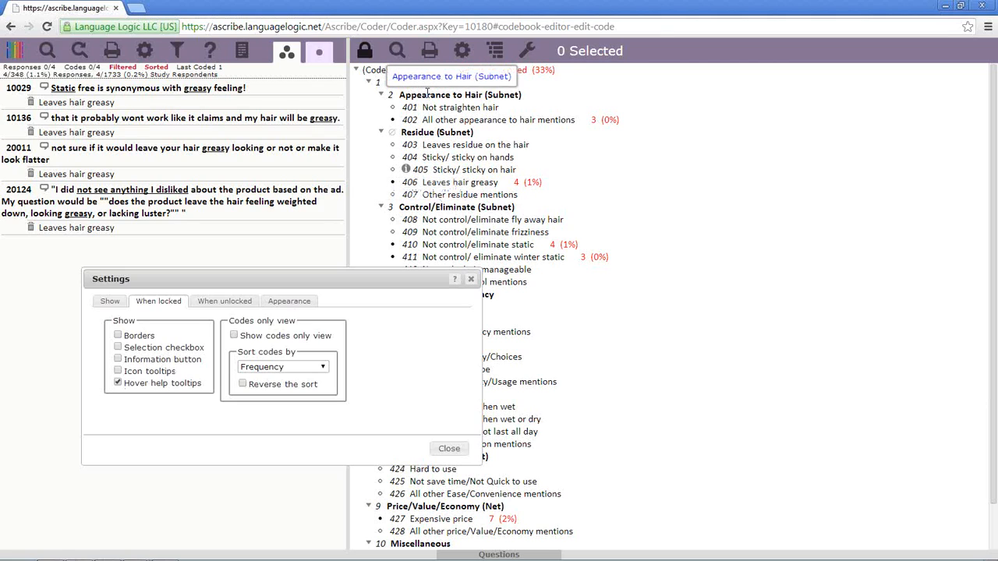
click(118, 383)
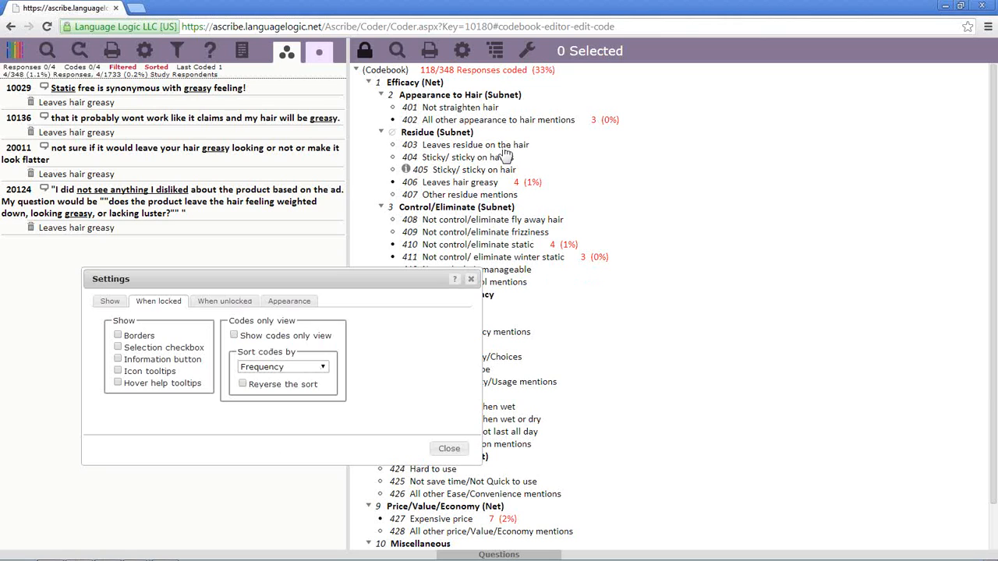
Move the Settings dialog clear of the codebook and show the codes only view sorted by Description
drag(454, 276, 932, 298)
drag(959, 351, 848, 360)
drag(742, 302, 813, 203)
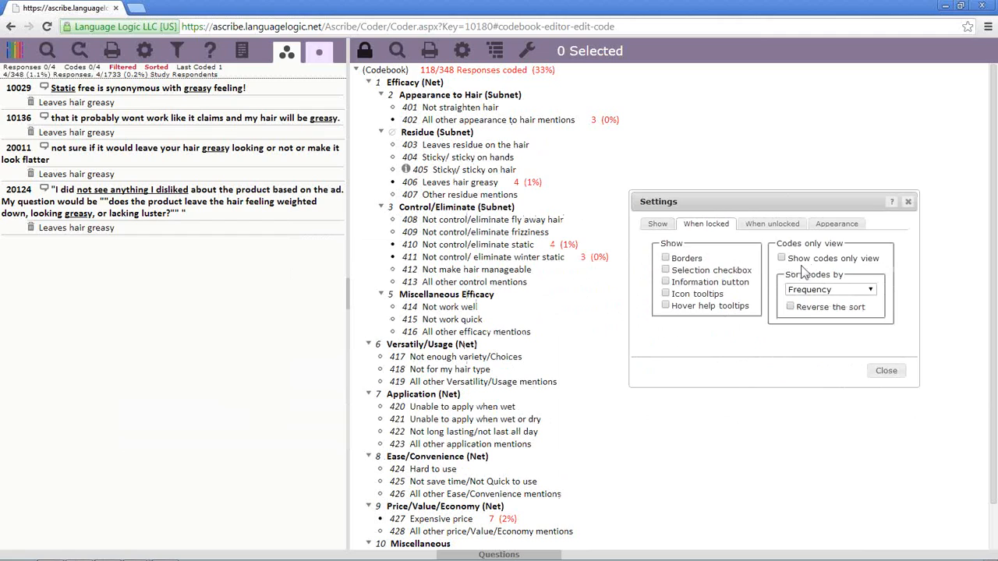
click(870, 290)
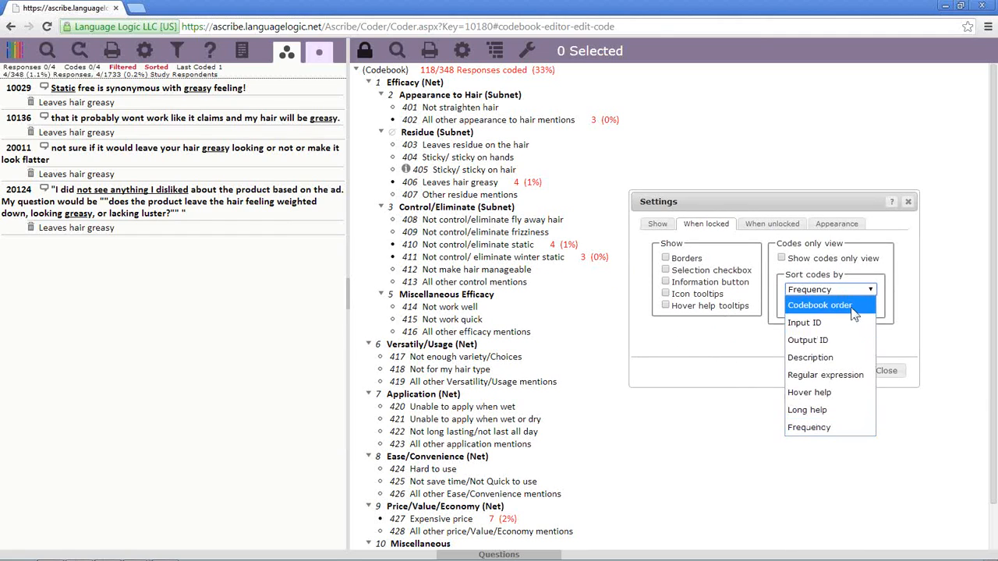
click(845, 358)
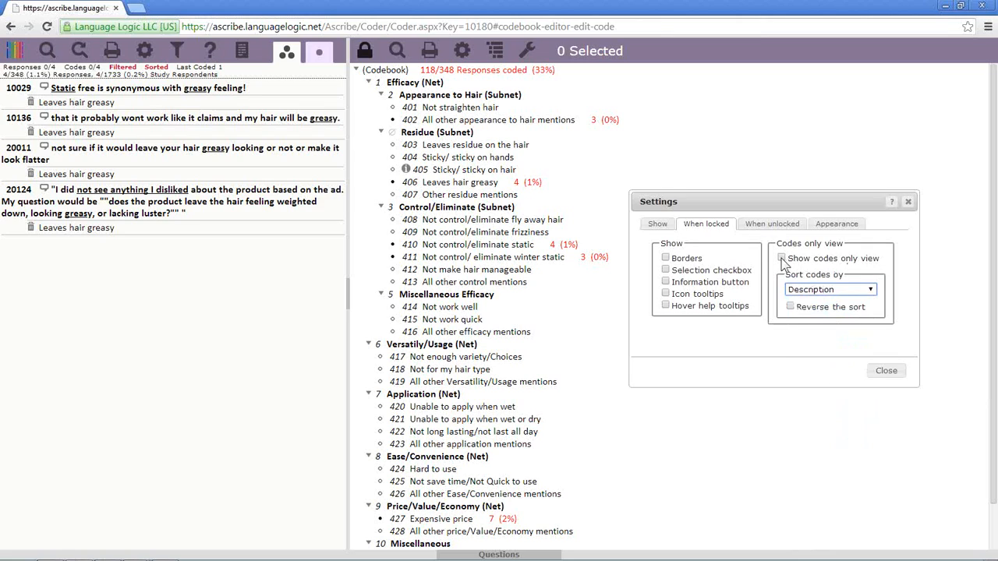
click(782, 259)
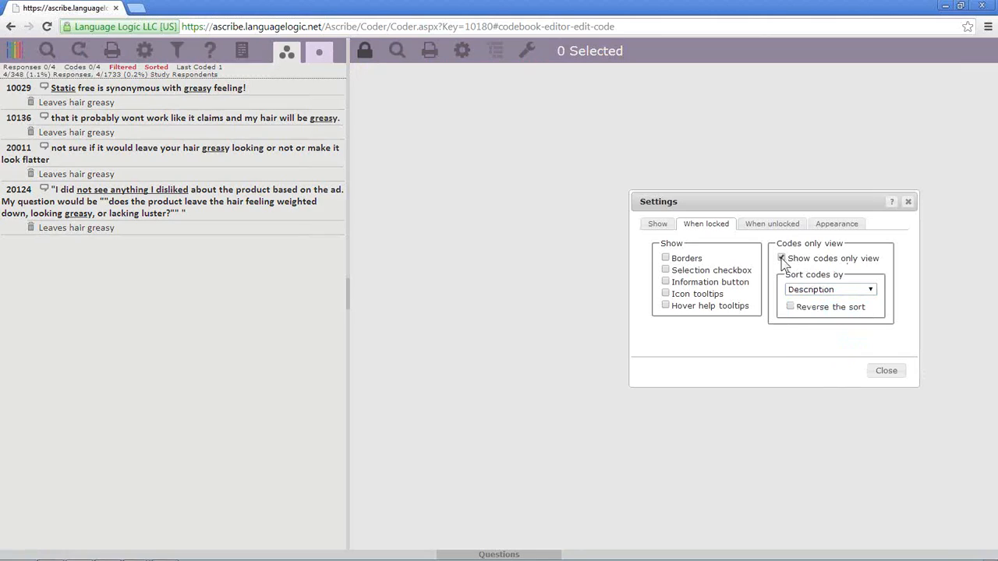
Sort the codes only view by Frequency, and reverse the sort and restore it
click(871, 289)
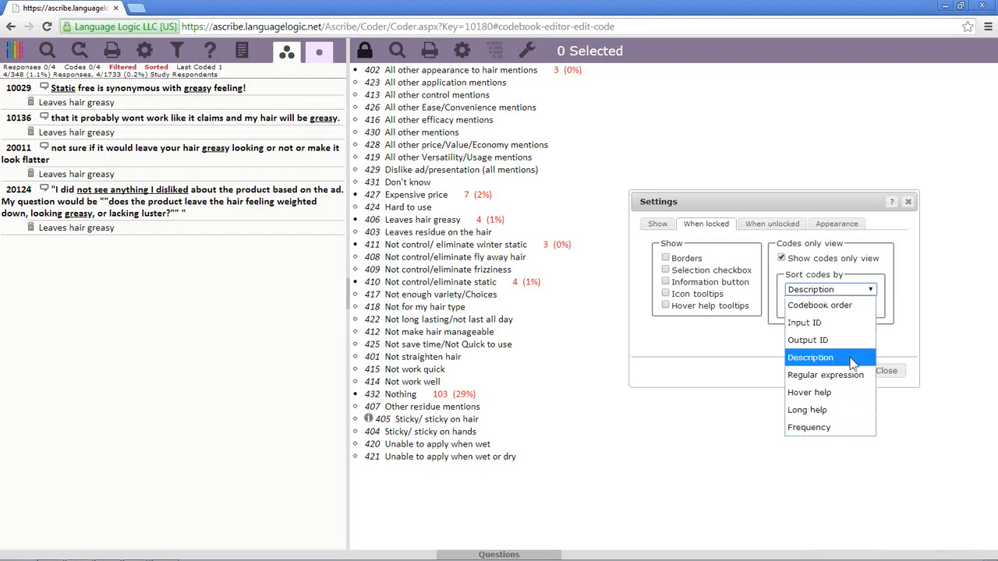
click(846, 428)
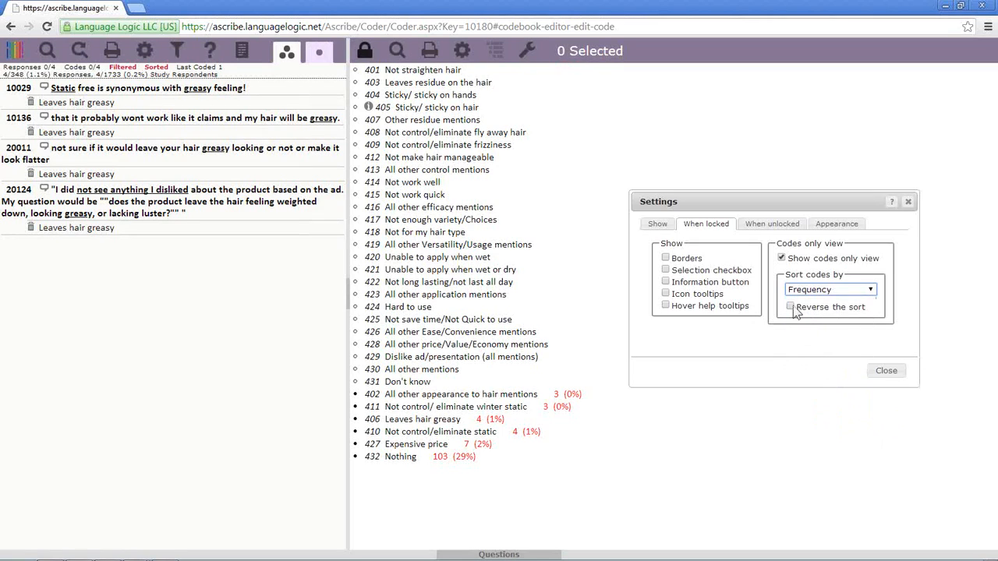
click(791, 307)
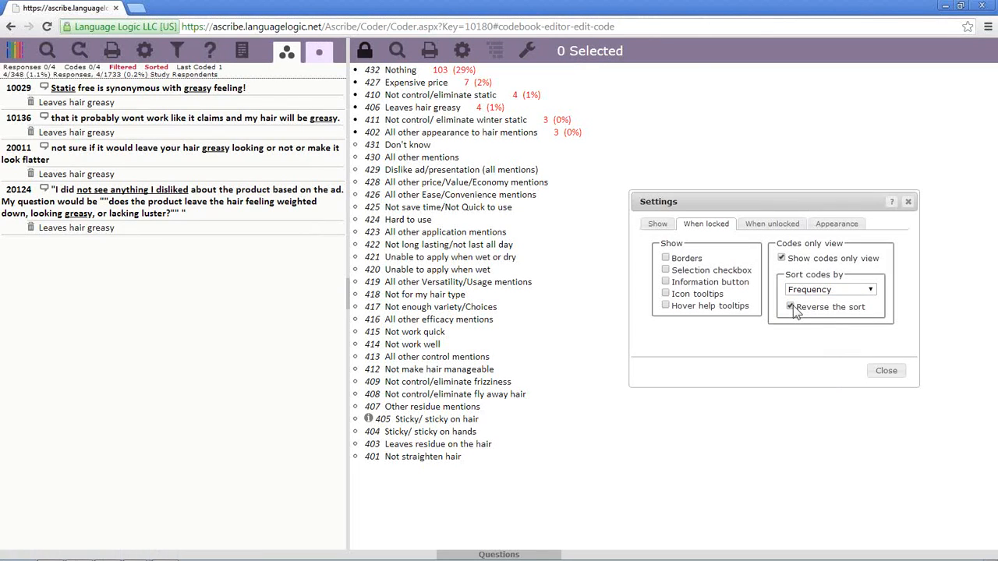
click(791, 307)
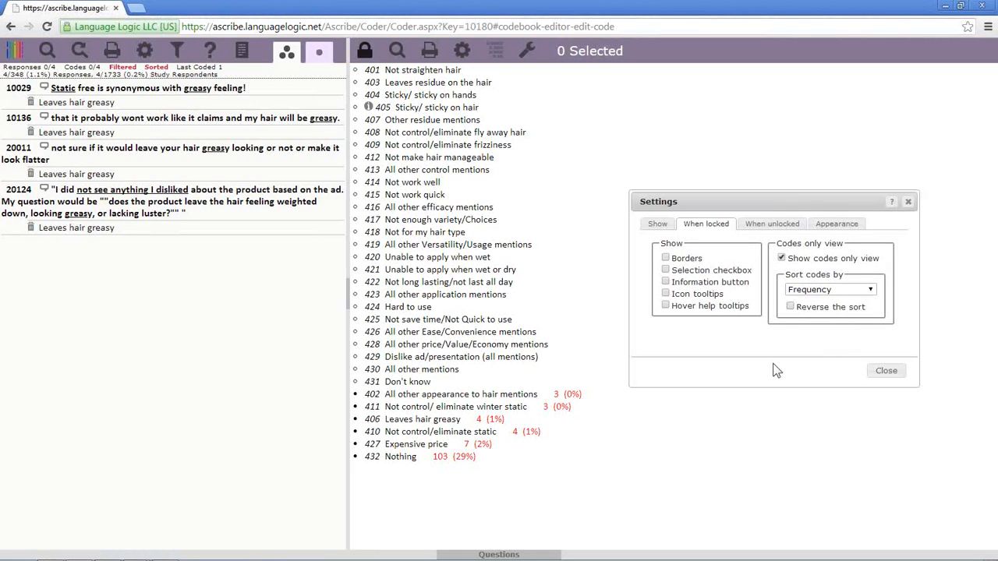
Sort the codes only view by Codebook order, and switch to the full codebook tree and back for comparison
click(872, 291)
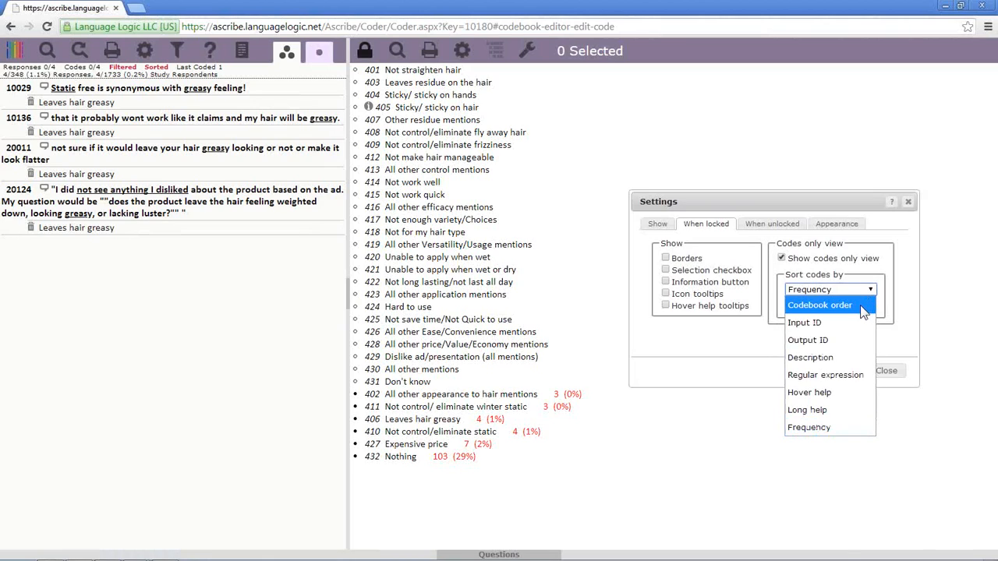
click(861, 307)
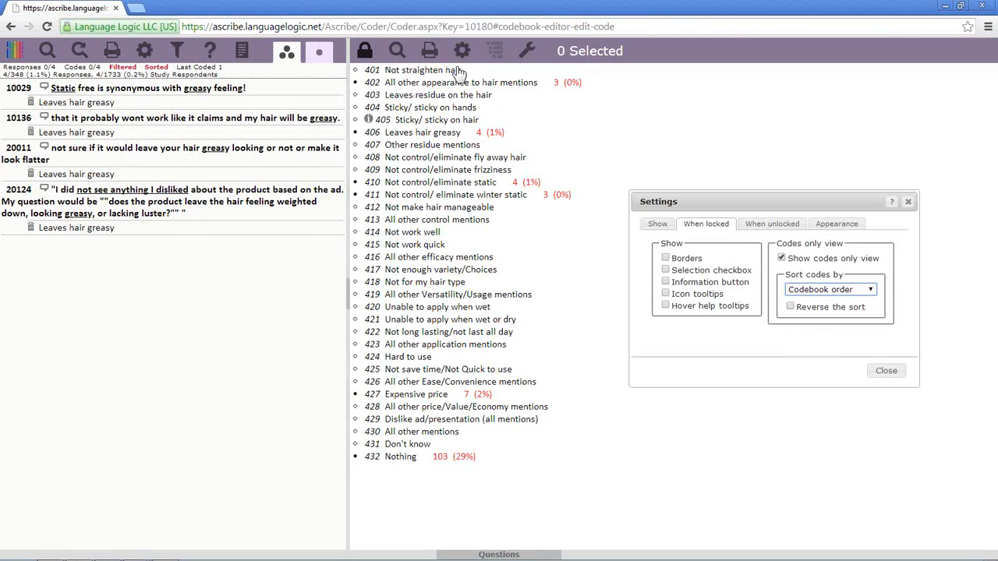
click(782, 259)
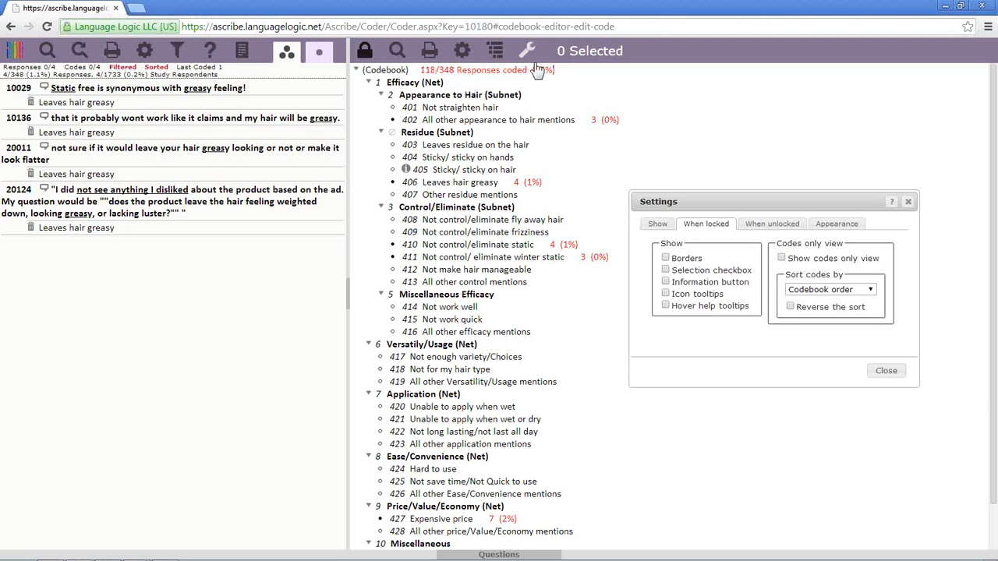
click(782, 259)
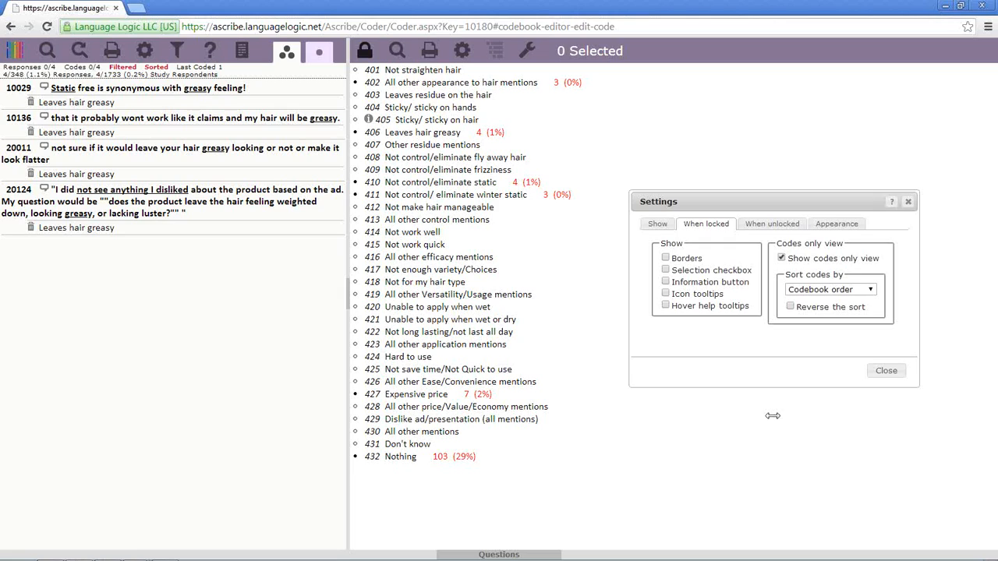
Set the codes only sort back to Description and turn off the codes only view
click(868, 290)
click(853, 362)
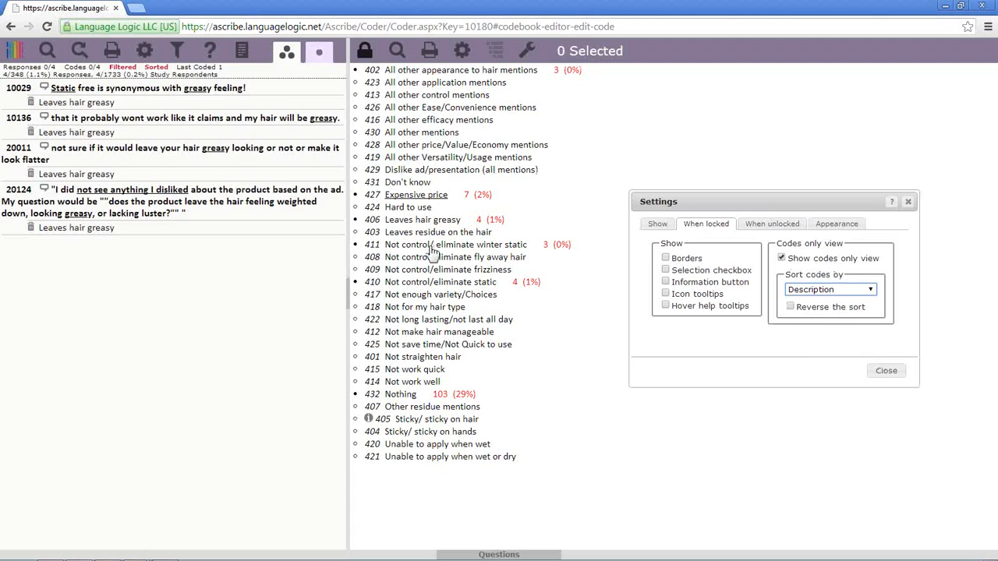
click(783, 258)
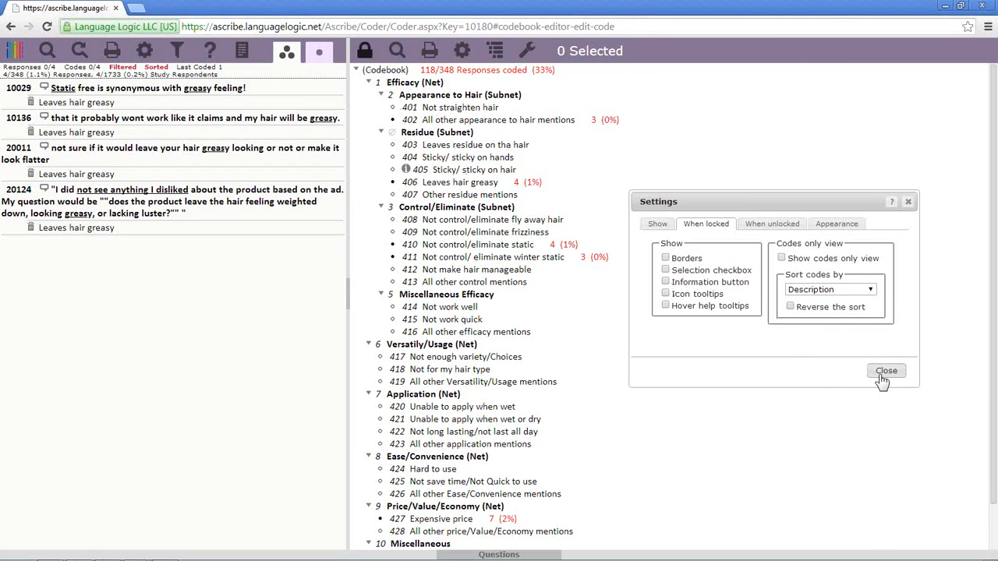
Try the Arial and Impact fonts on the codebook, set the font back to Calibri, and close the settings
click(850, 224)
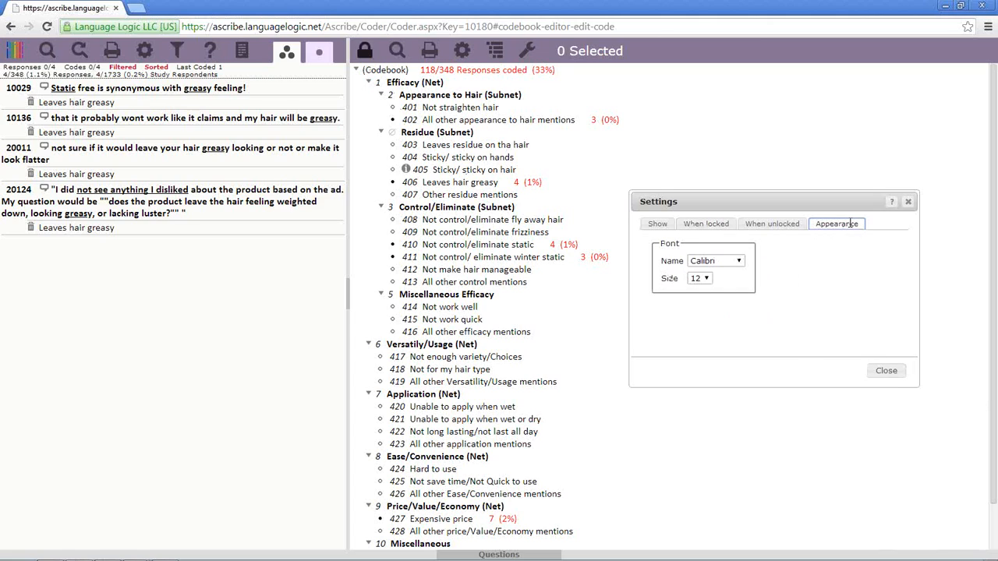
click(739, 262)
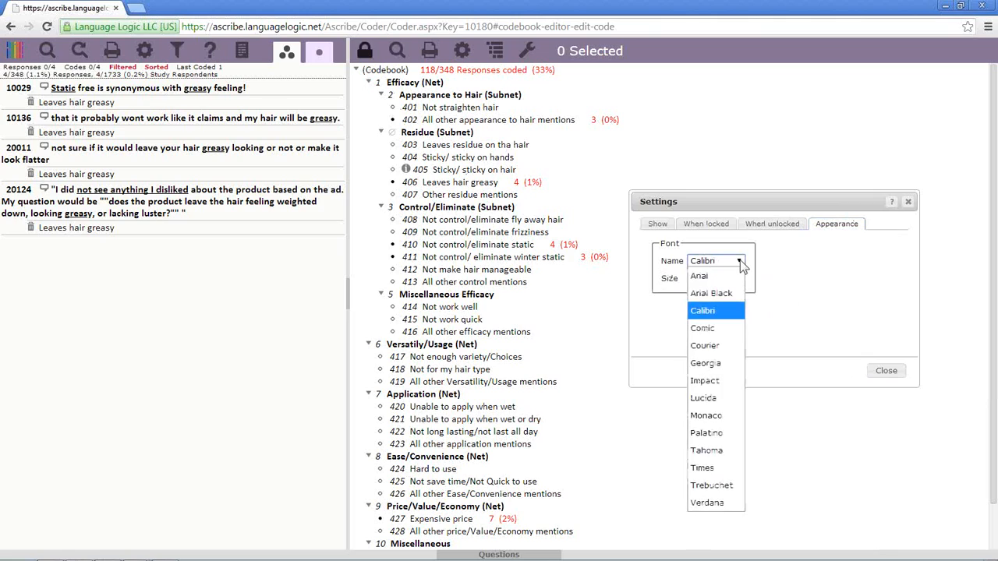
click(740, 264)
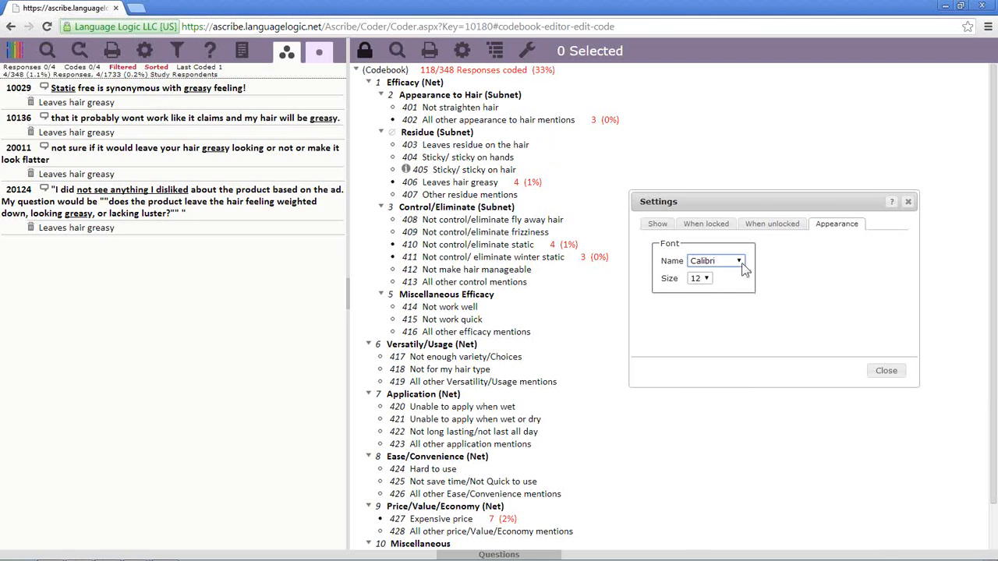
click(741, 265)
click(728, 275)
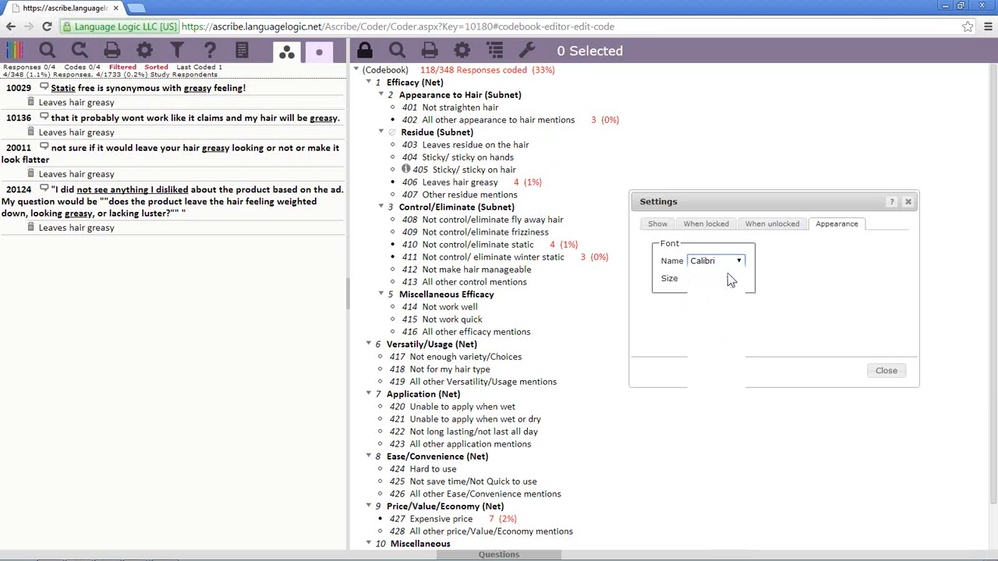
click(741, 265)
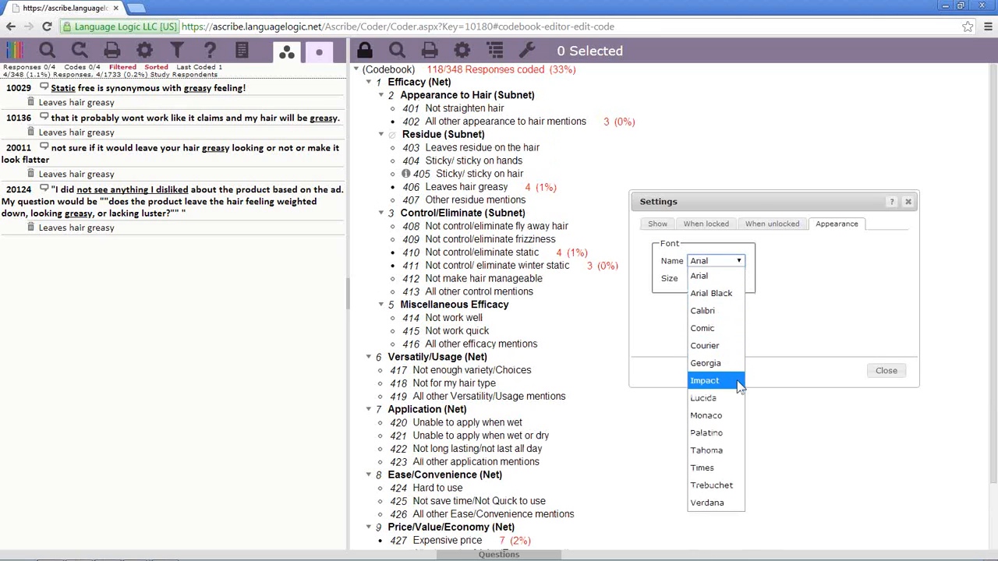
click(741, 388)
click(740, 262)
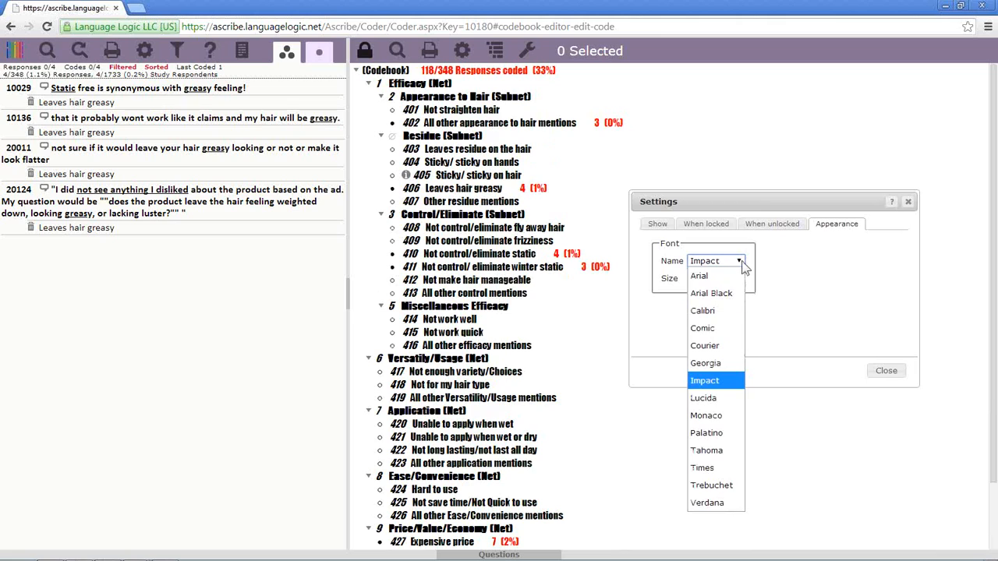
click(739, 311)
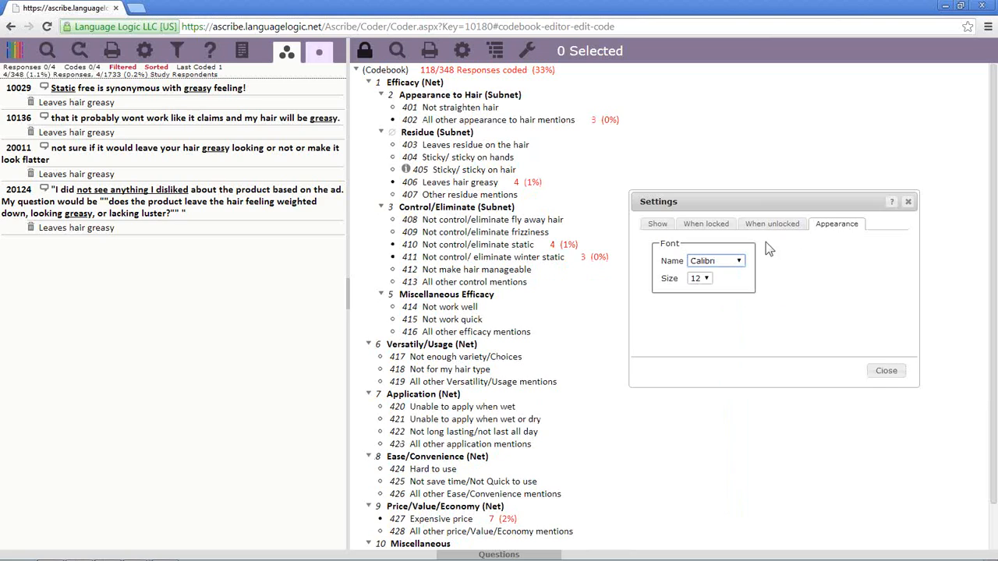
click(886, 371)
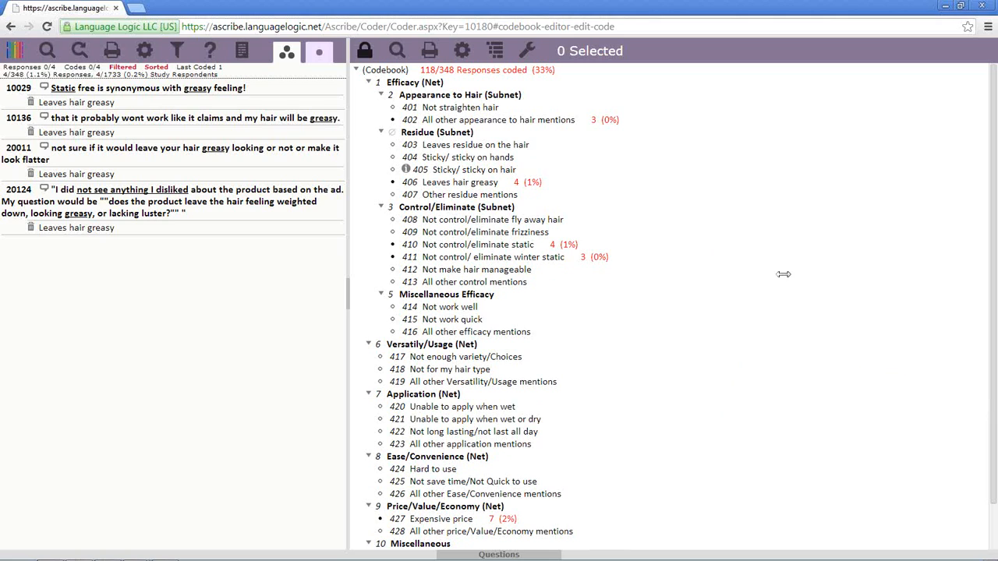
Unlock the codebook and open its display settings for the unlocked state
click(364, 54)
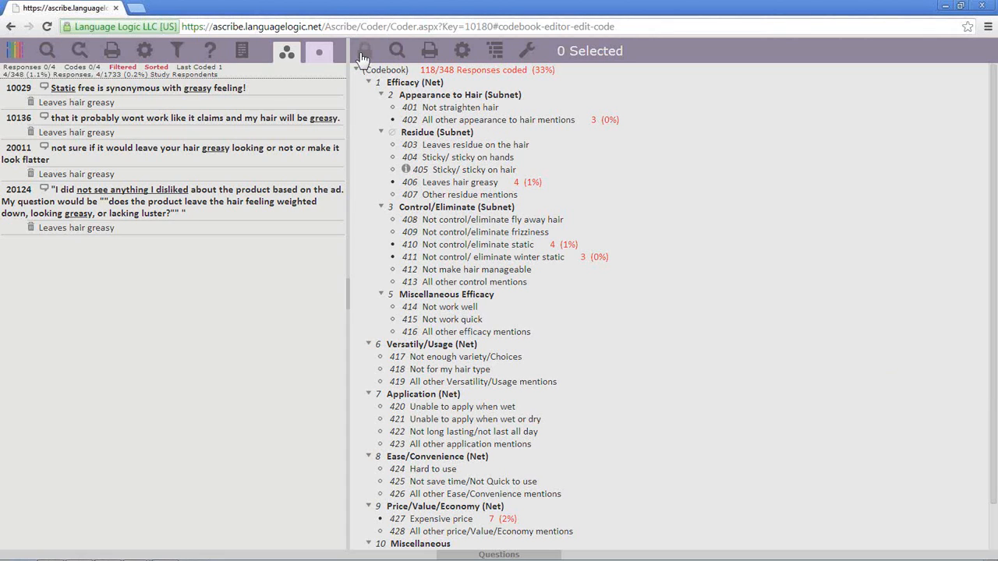
click(463, 50)
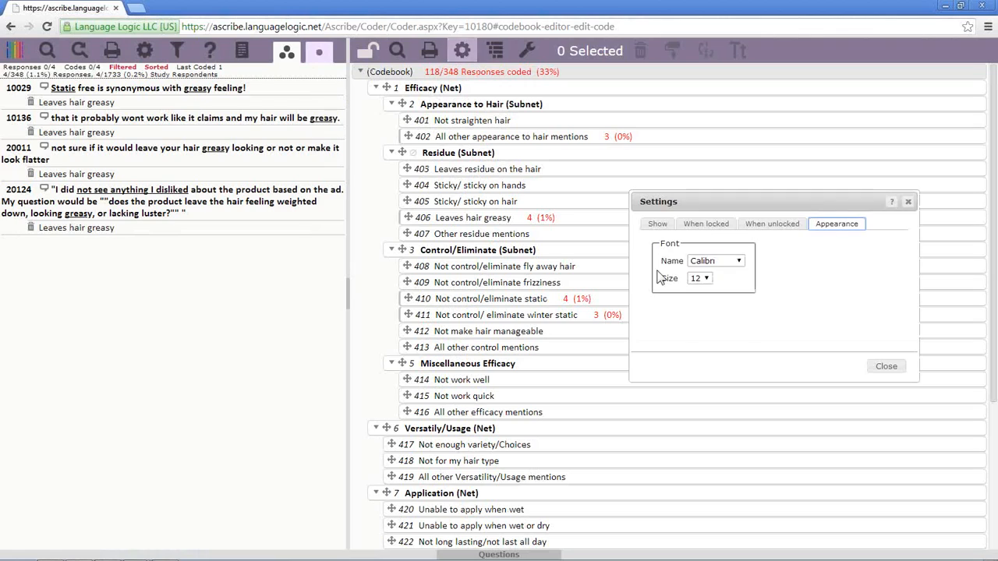
click(767, 224)
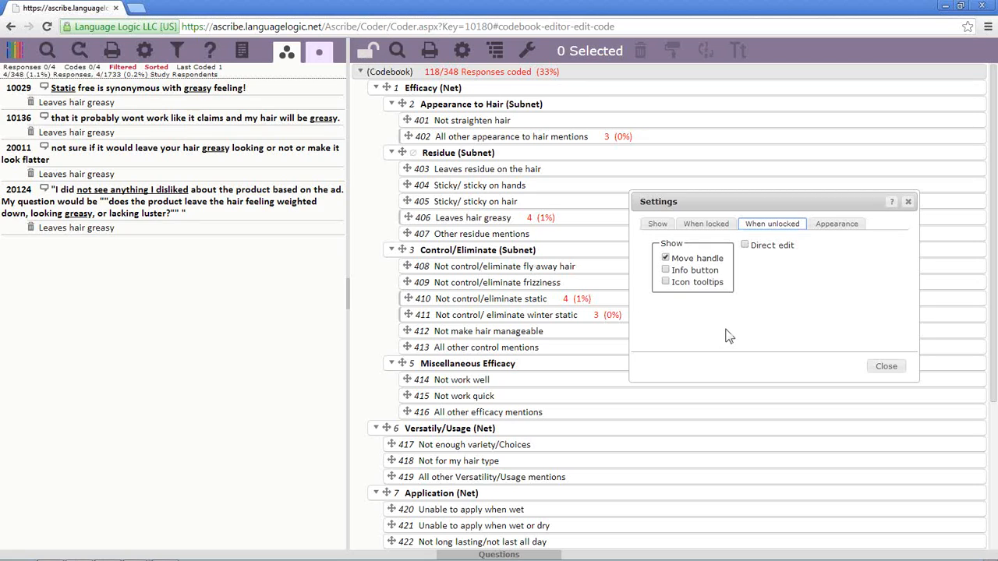
Toggle the move handles of the unlocked codebook off and on, leaving them shown
click(666, 259)
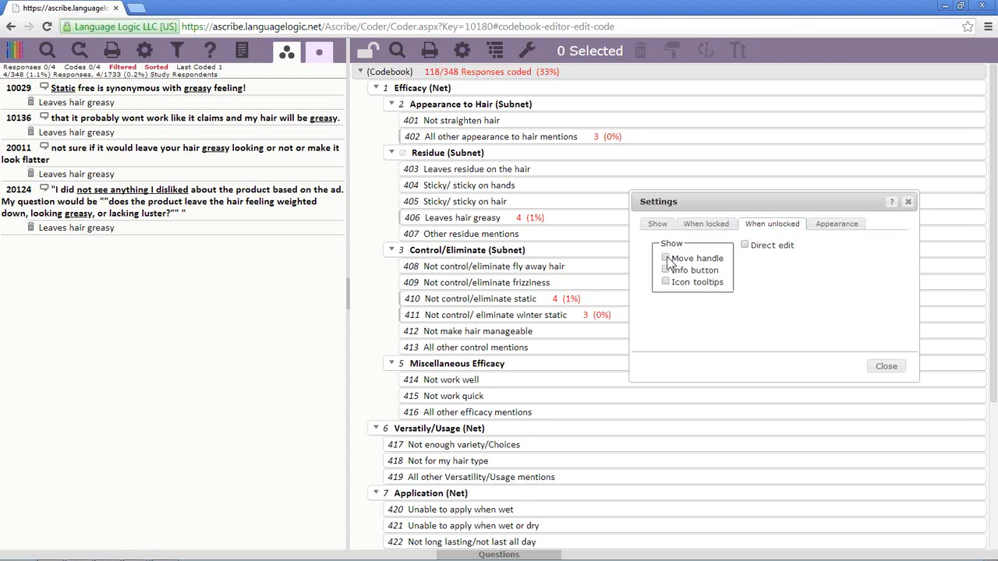
click(666, 259)
click(666, 258)
click(666, 259)
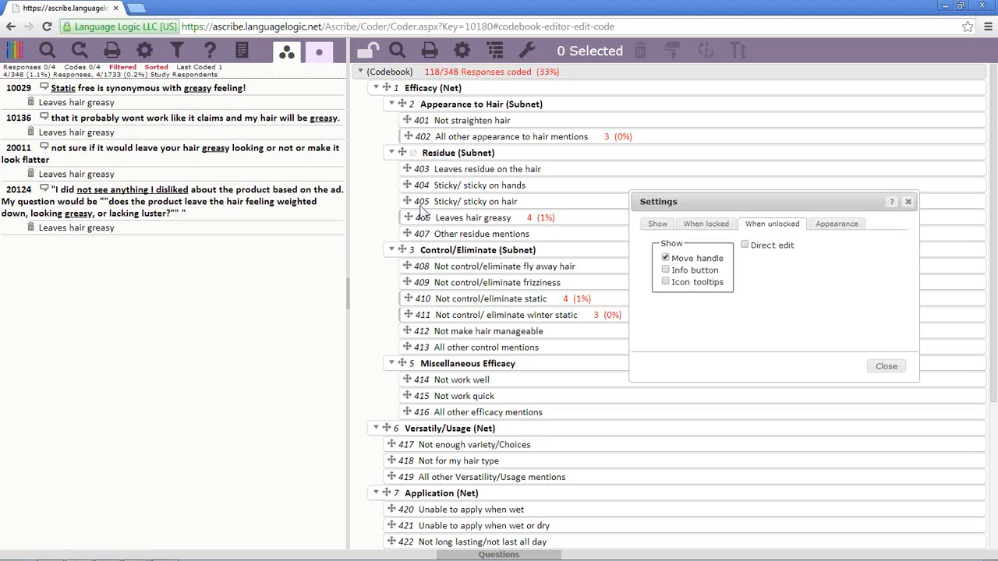
Hide the move handles of the unlocked codebook and toggle its info buttons on and off
click(667, 260)
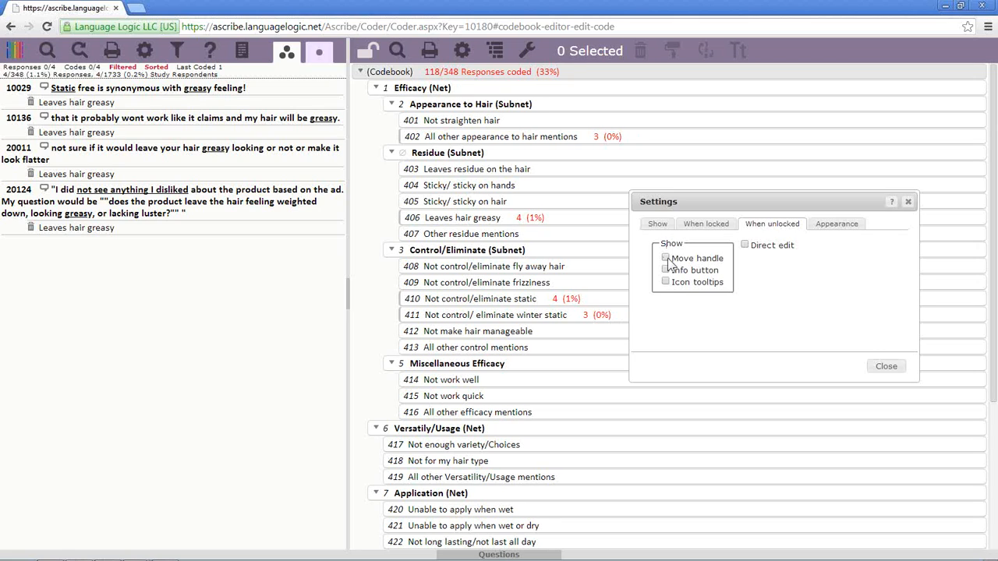
click(667, 258)
click(667, 258)
click(666, 271)
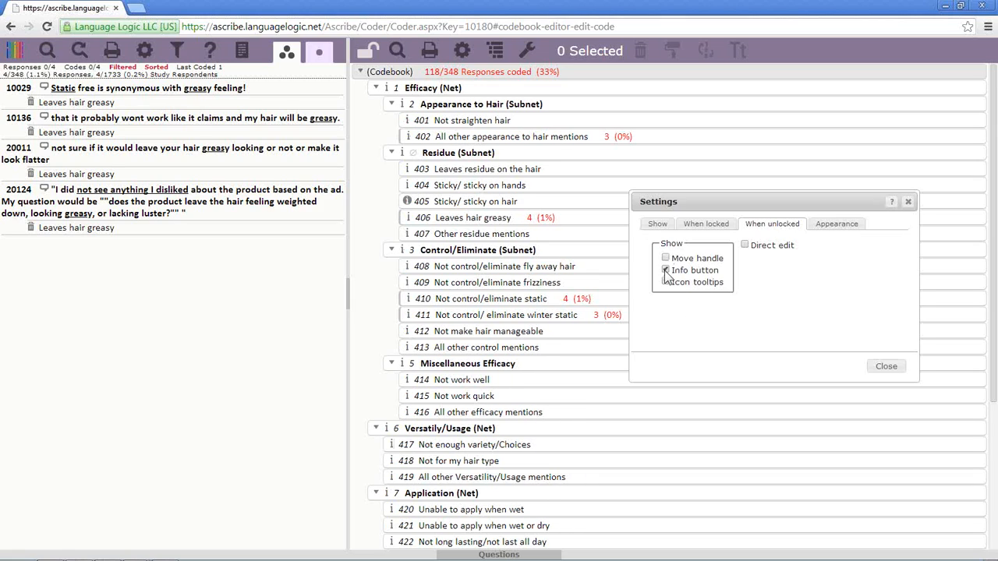
click(666, 271)
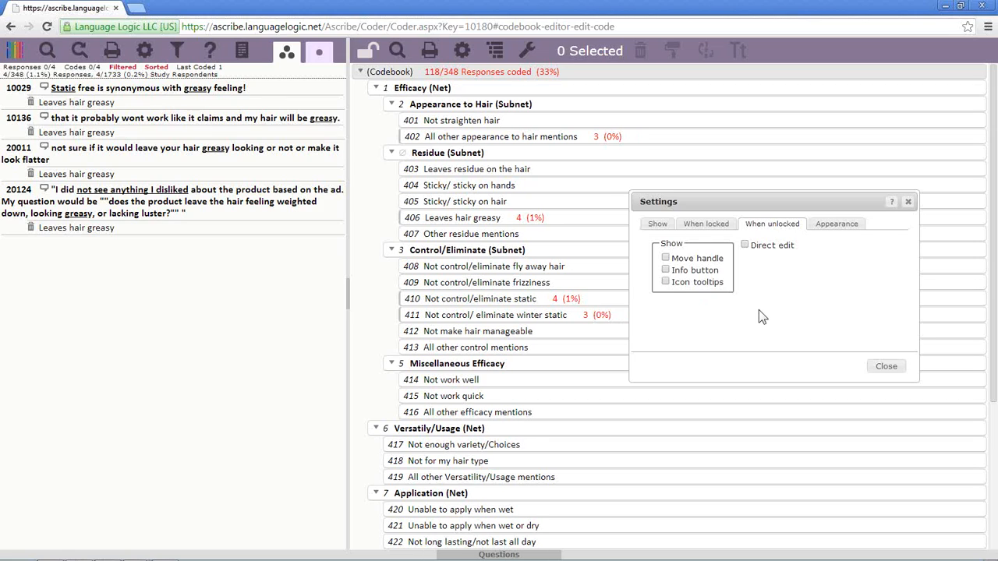
Turn on direct edit for the unlocked codebook and step through the code descriptions from 403 to 407
click(745, 246)
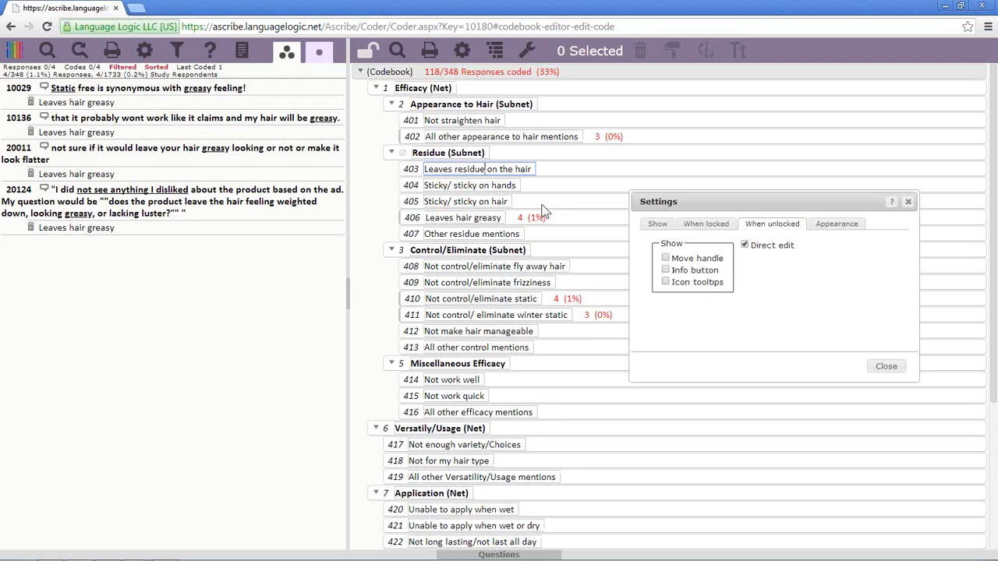
key(Tab)
key(Tab)
key(Tab)
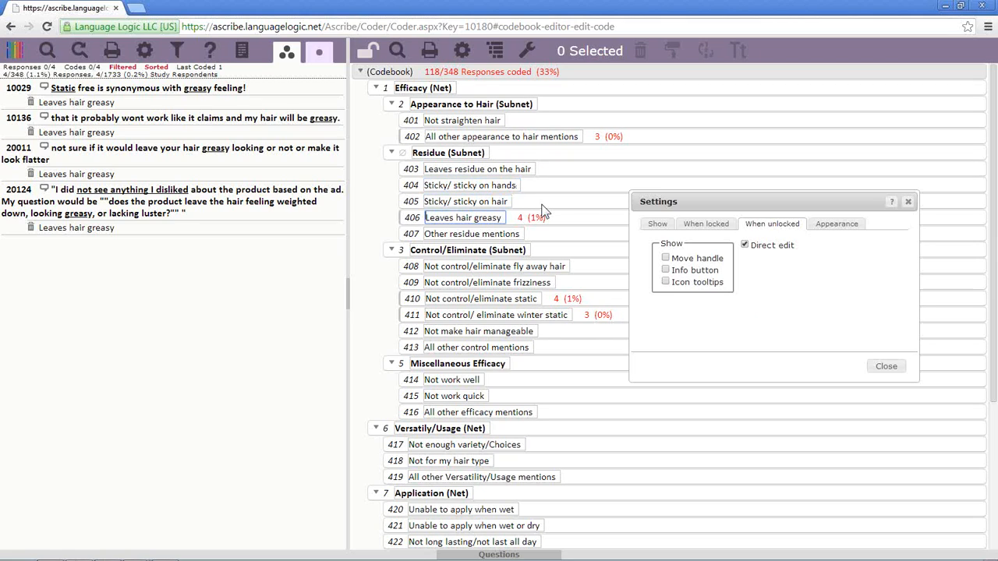
key(Tab)
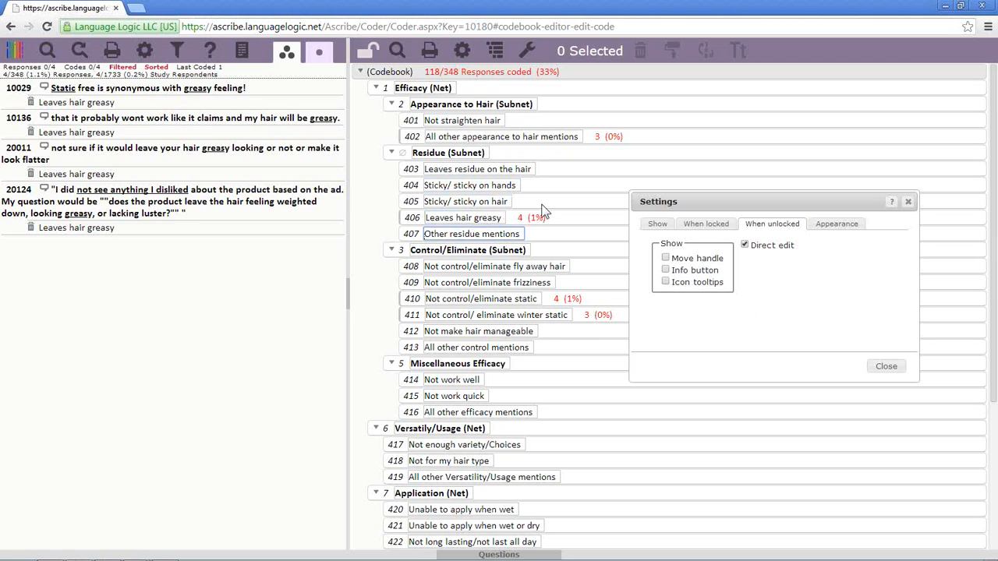
Step through the editable code numbers starting at 403, and open the context options of code 403 Leaves residue on the hair
click(411, 169)
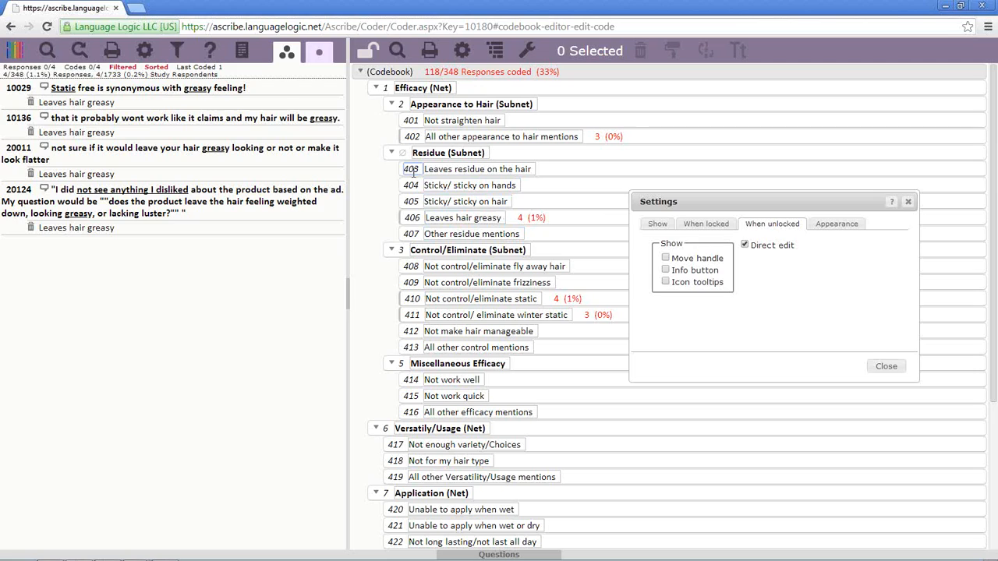
key(Tab)
key(Tab)
key(Tab)
key(Tab)
key(Tab)
key(Tab)
key(Tab)
key(Tab)
key(Tab)
key(Tab)
key(Tab)
key(Tab)
key(Tab)
key(Tab)
key(Tab)
key(Tab)
key(Tab)
click(515, 171)
right_click(546, 169)
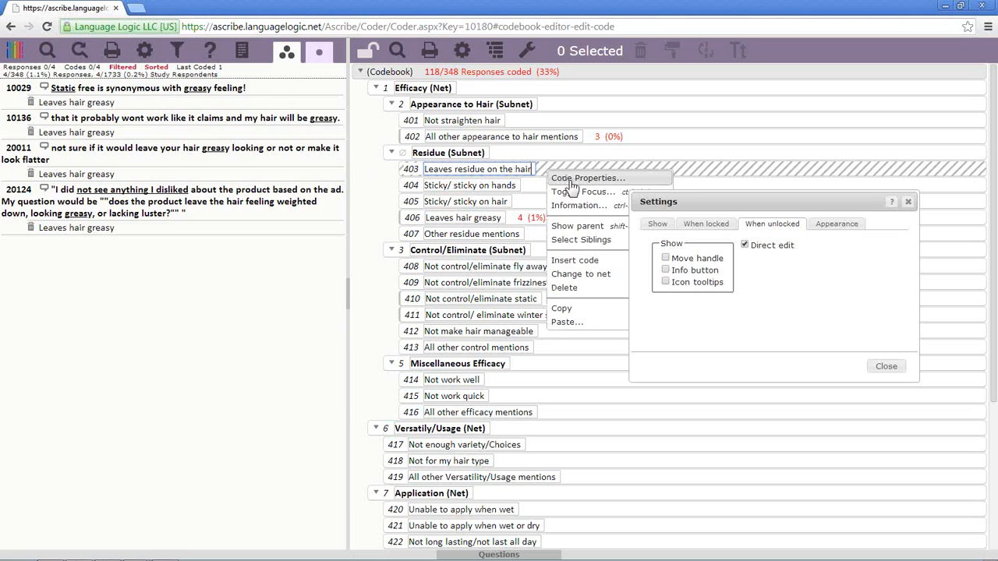
Turn off direct edit, show the move handles of the unlocked codebook, and close the settings
click(745, 246)
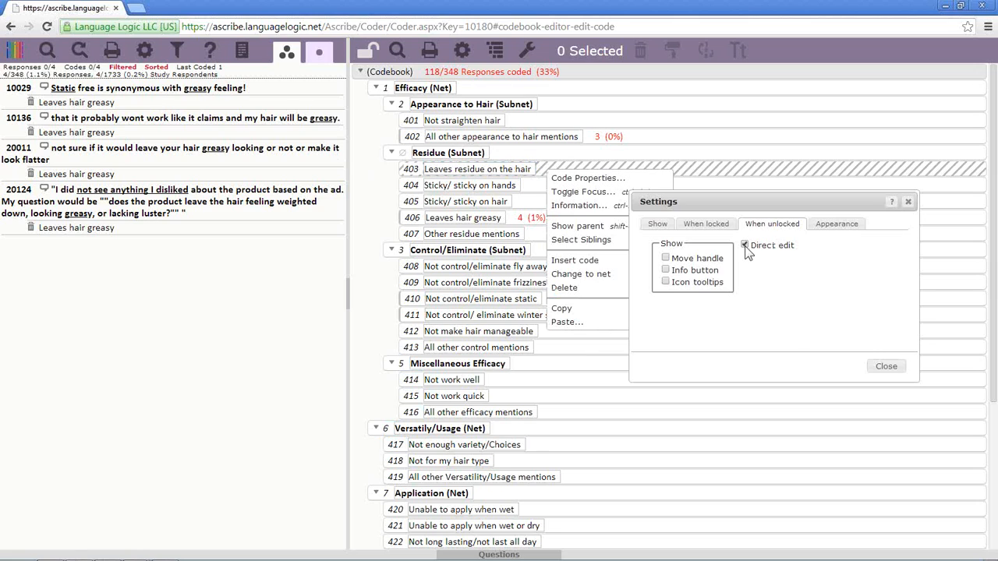
click(666, 259)
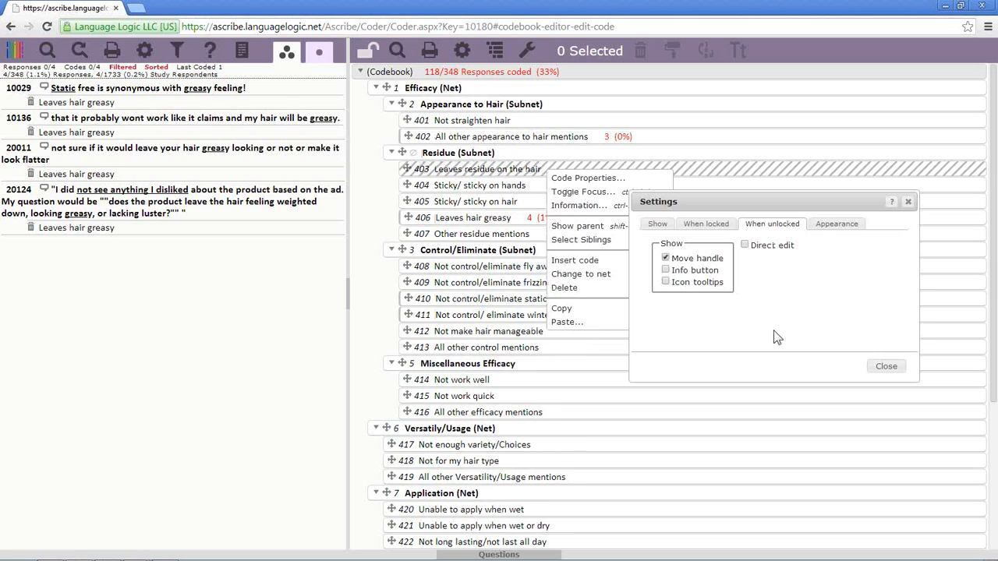
click(887, 368)
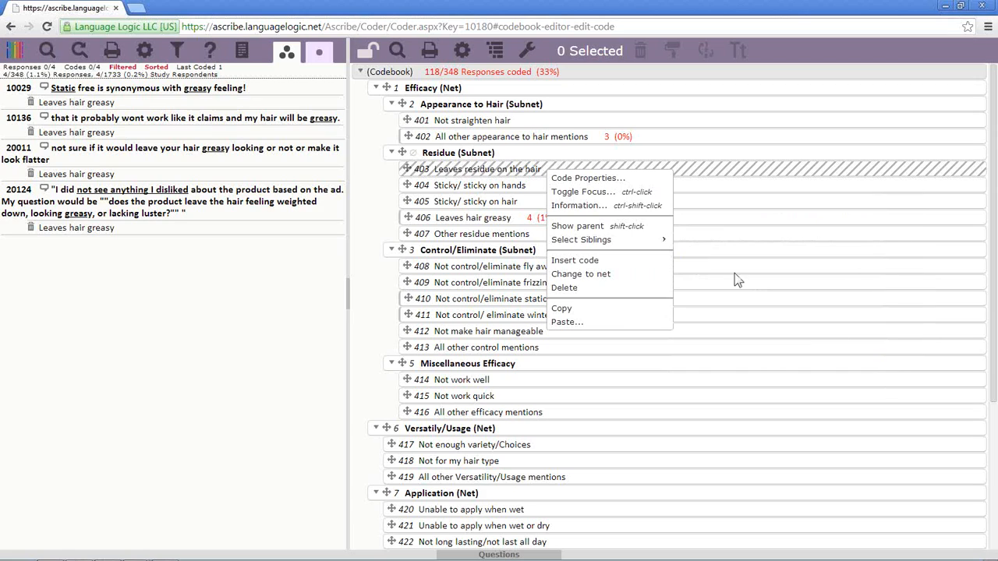
Try selecting individual and multiple codes in the Residue subnet, leaving only code 406 Leaves hair greasy selected
click(755, 221)
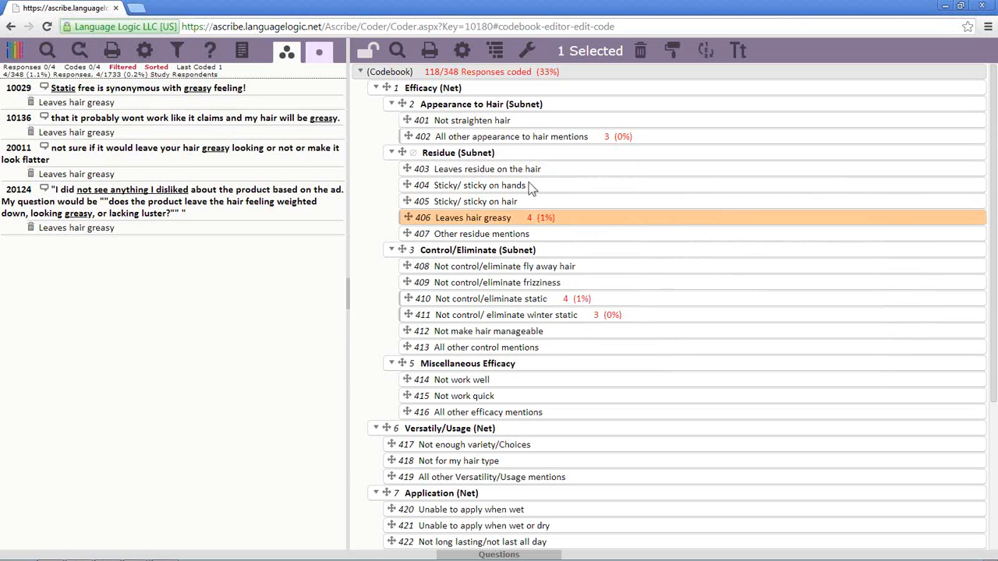
click(406, 217)
mouse_move(407, 218)
mouse_down()
mouse_move(408, 315)
mouse_move(413, 218)
mouse_up()
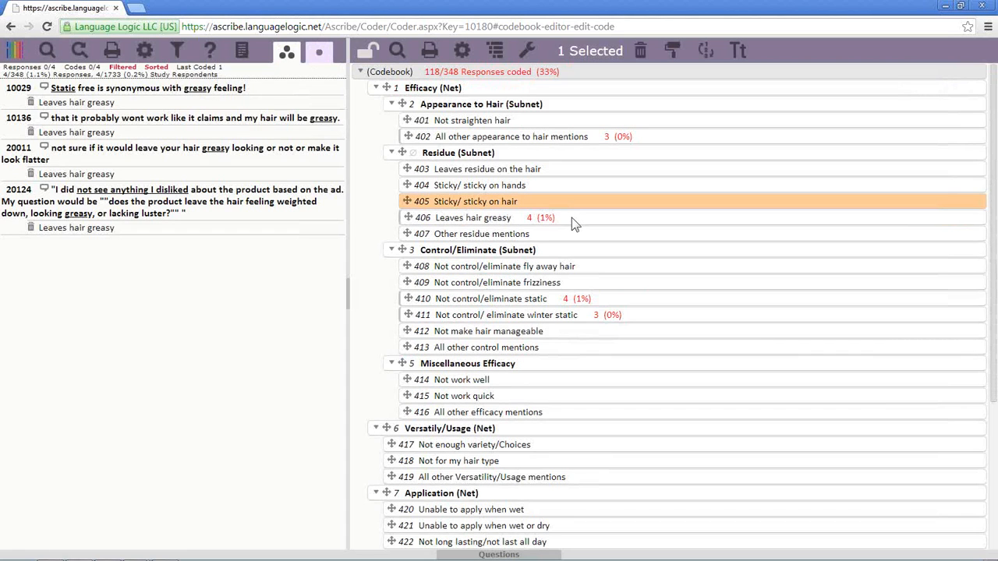
click(572, 218)
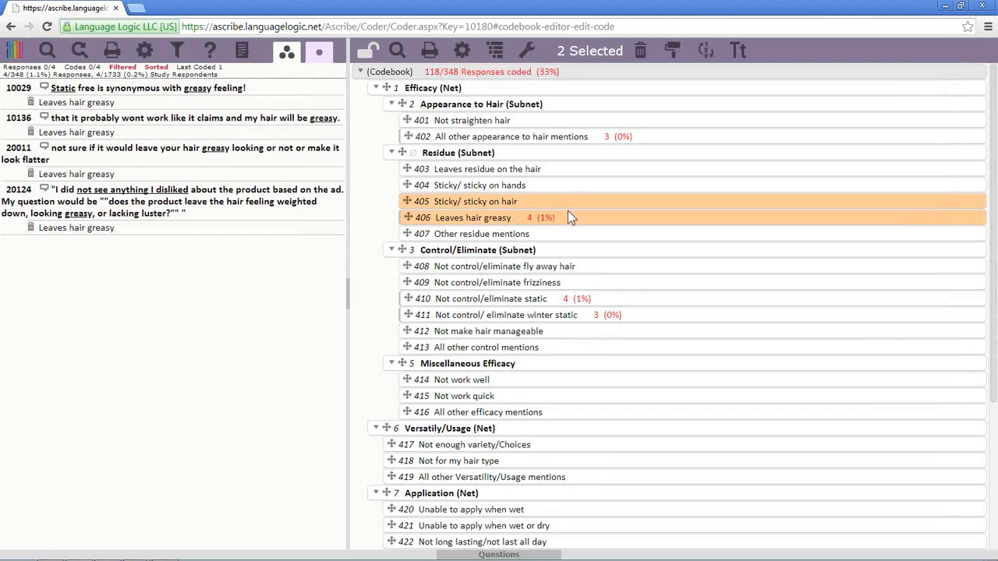
ctrl+click(562, 186)
ctrl+click(560, 192)
ctrl+click(560, 204)
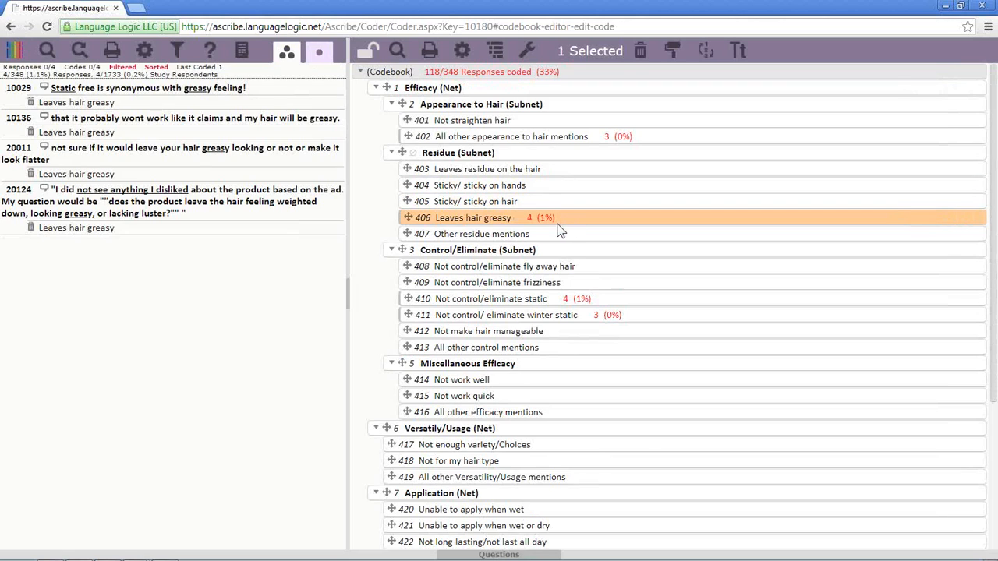
Move the selected code 406 below code 410 Not control/eliminate static, and return it below code 405 in the Residue subnet
right_click(557, 306)
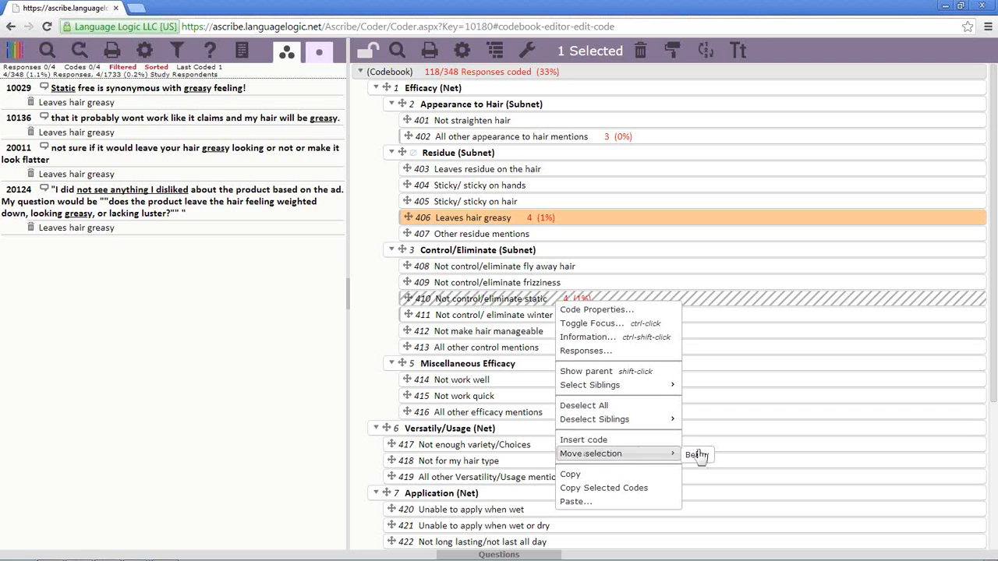
click(698, 455)
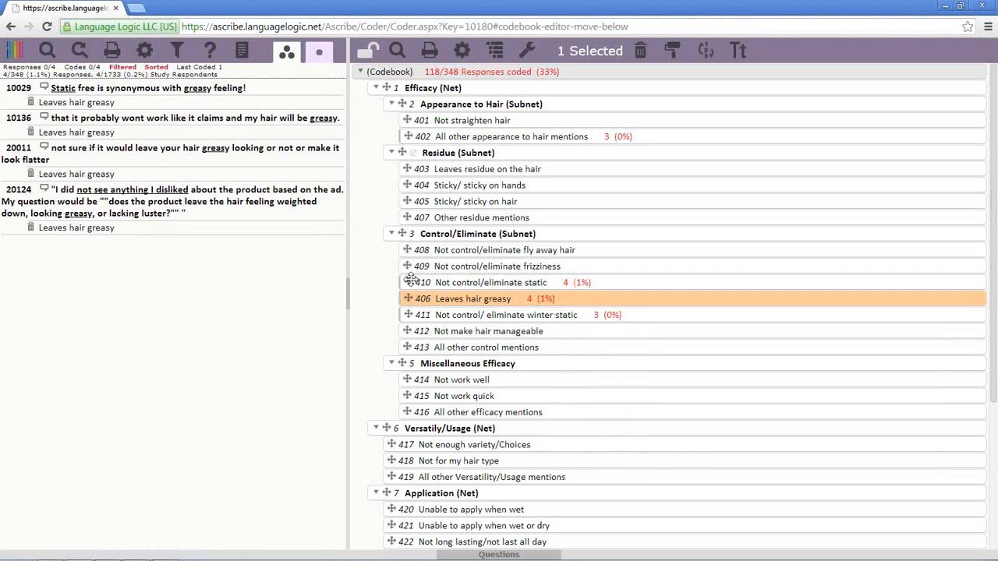
drag(411, 275, 441, 224)
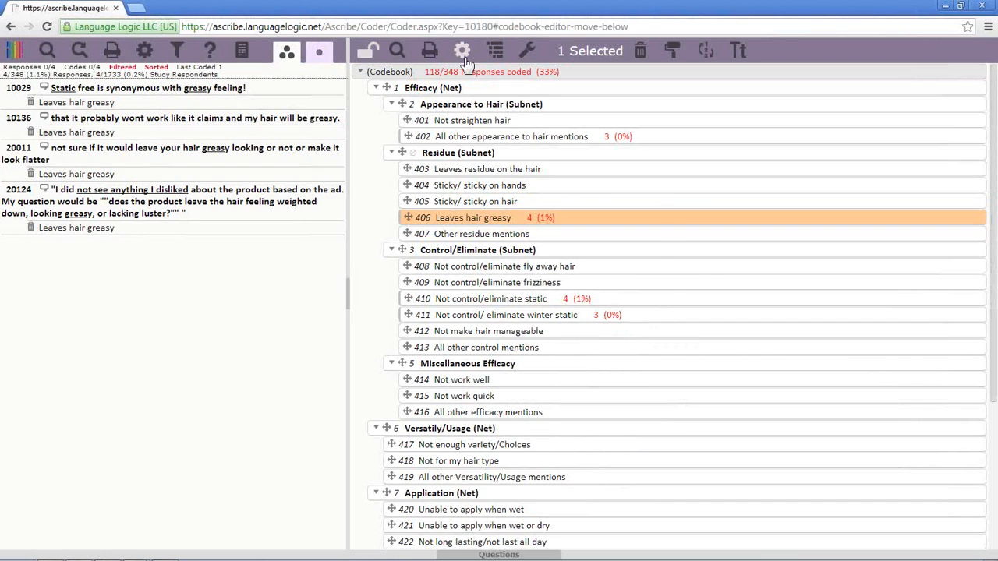
Review and close the unlocked settings, clear the selection of code 406, and lock the codebook
click(464, 53)
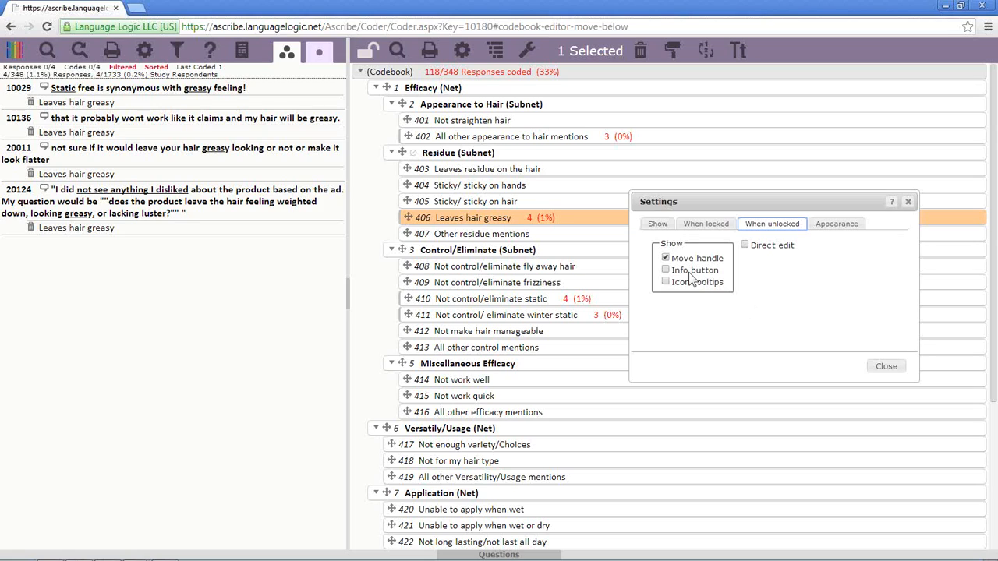
click(895, 373)
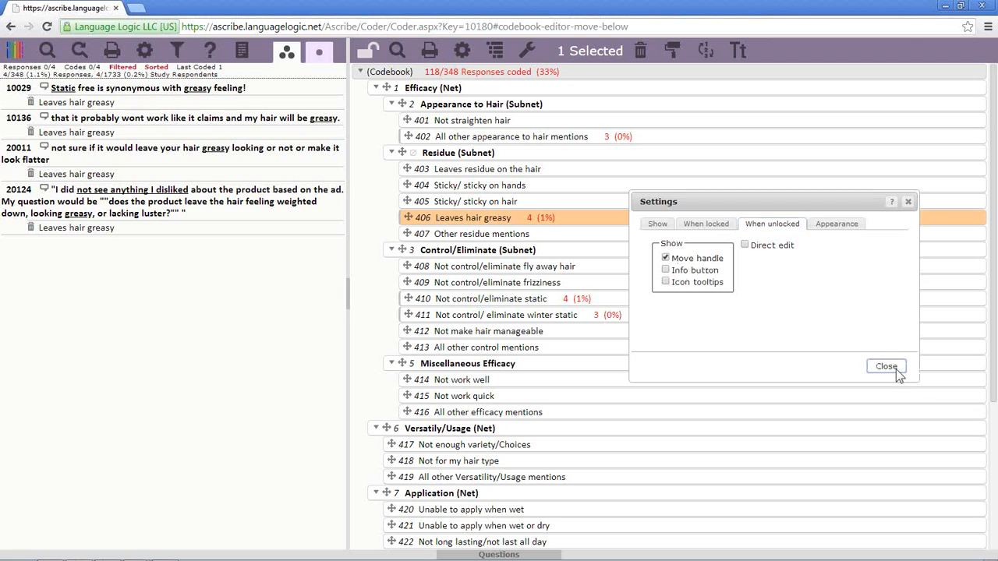
click(754, 222)
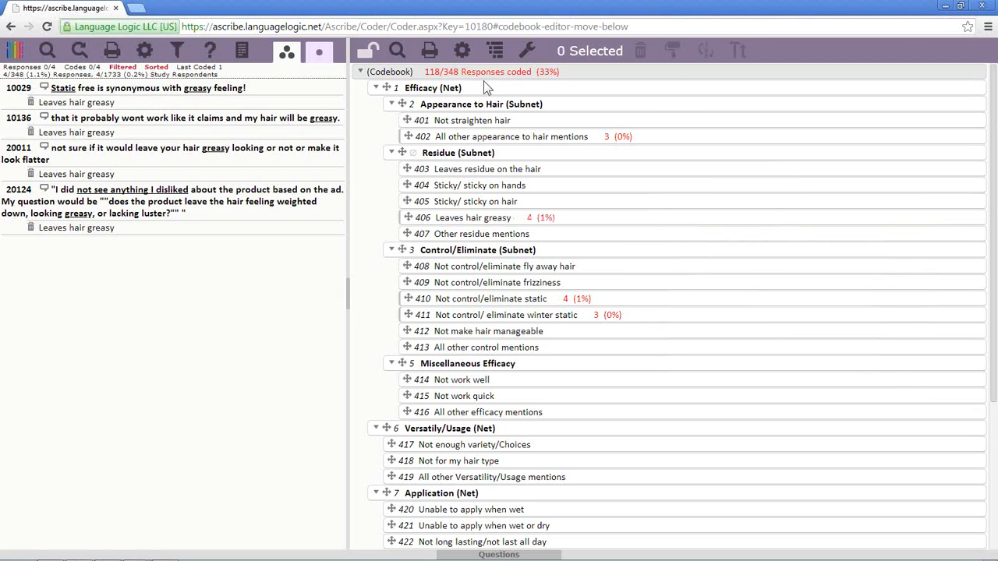
click(373, 58)
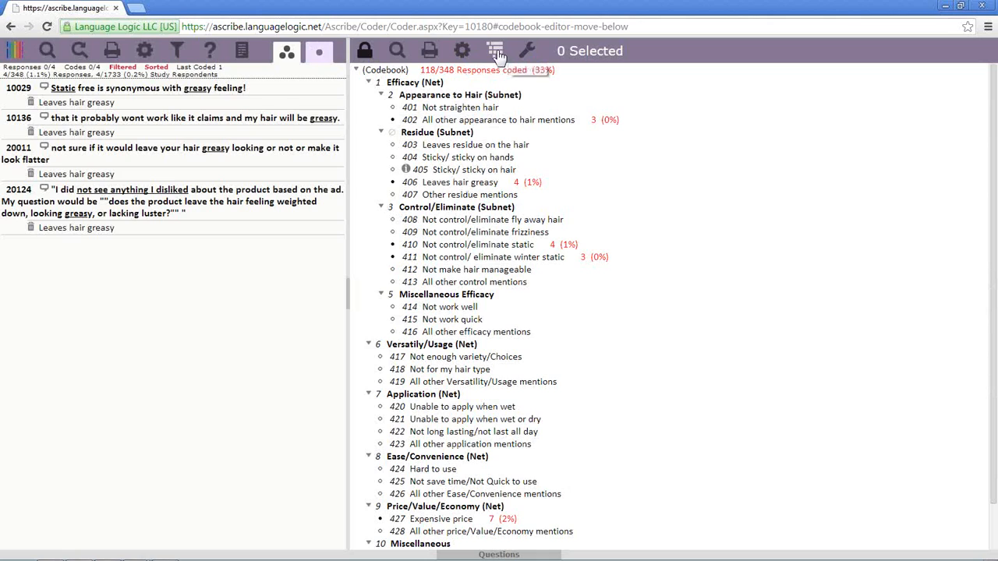
Open the codebook summary, limit it to level 1 nets, and close it
click(496, 55)
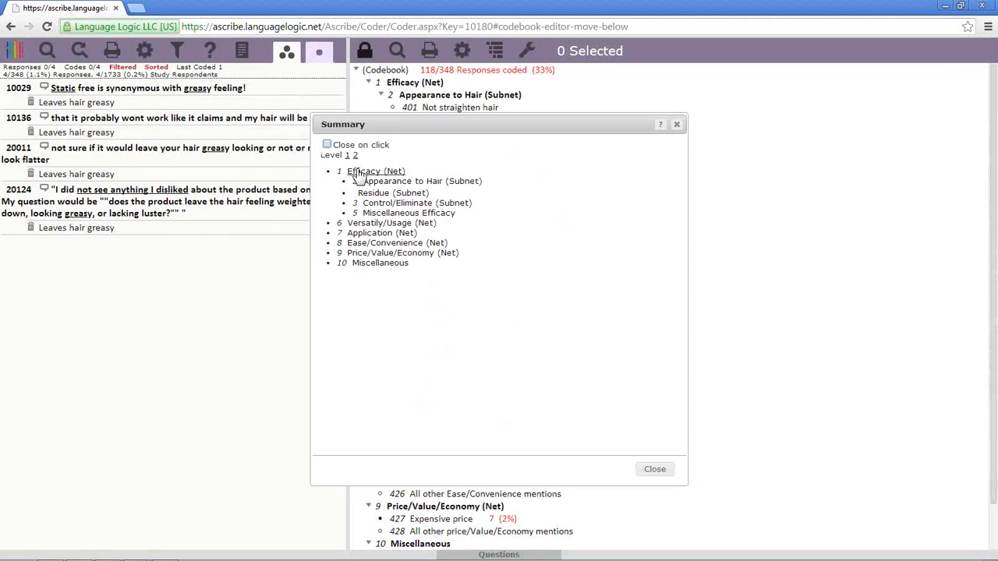
click(347, 156)
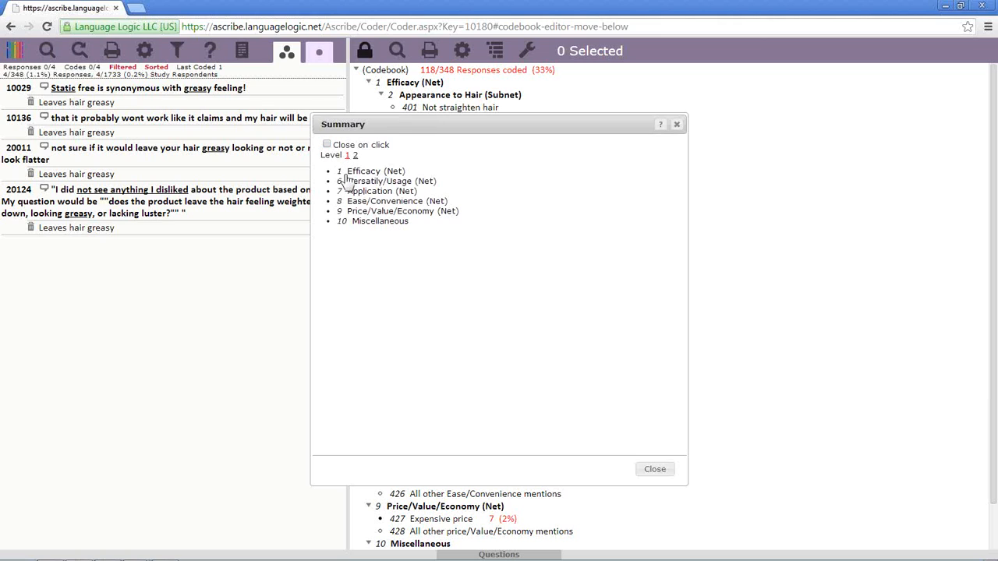
click(655, 470)
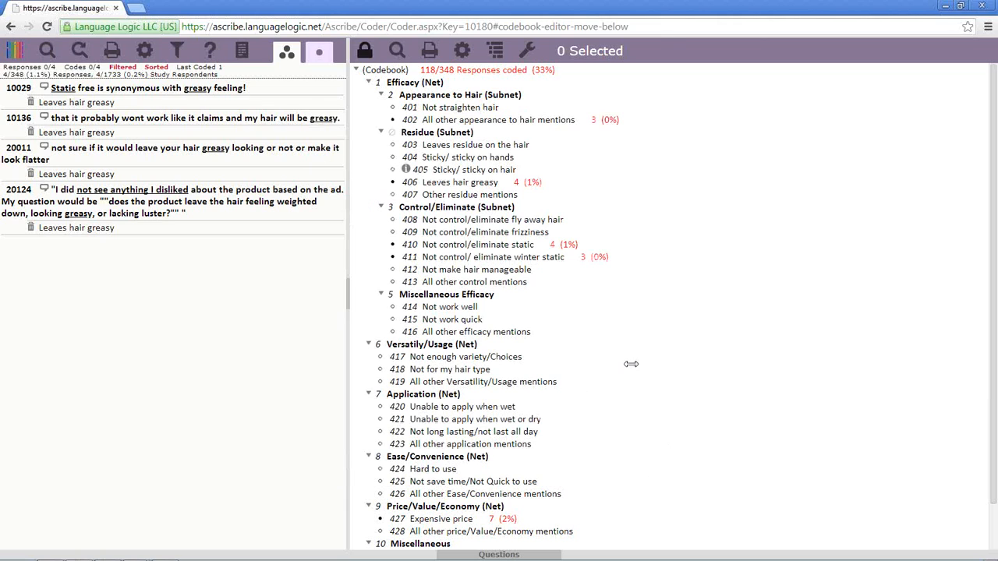
Reopen the codebook summary, jump to Efficacy (Net), and move the summary window clear of the codebook tree
click(499, 53)
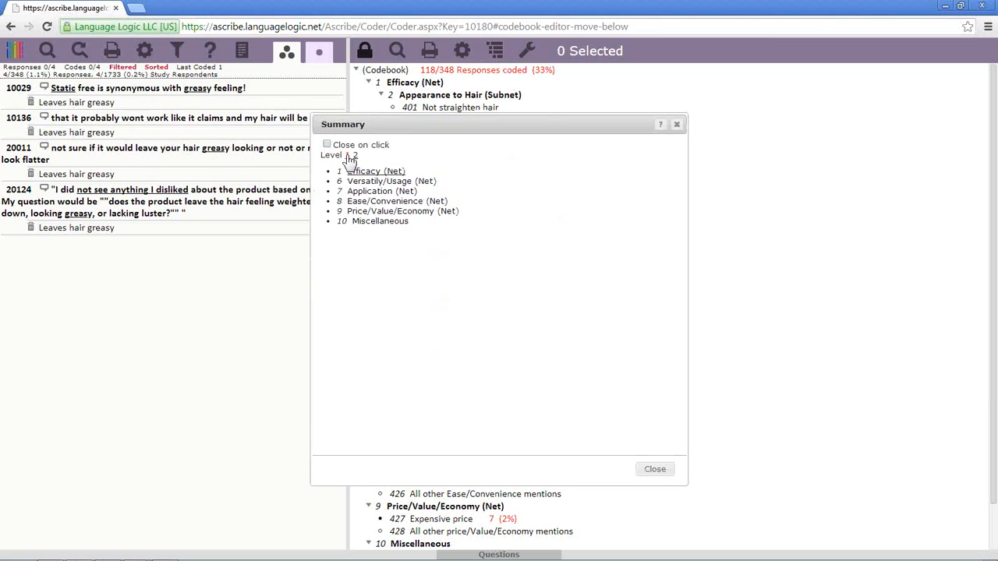
click(366, 171)
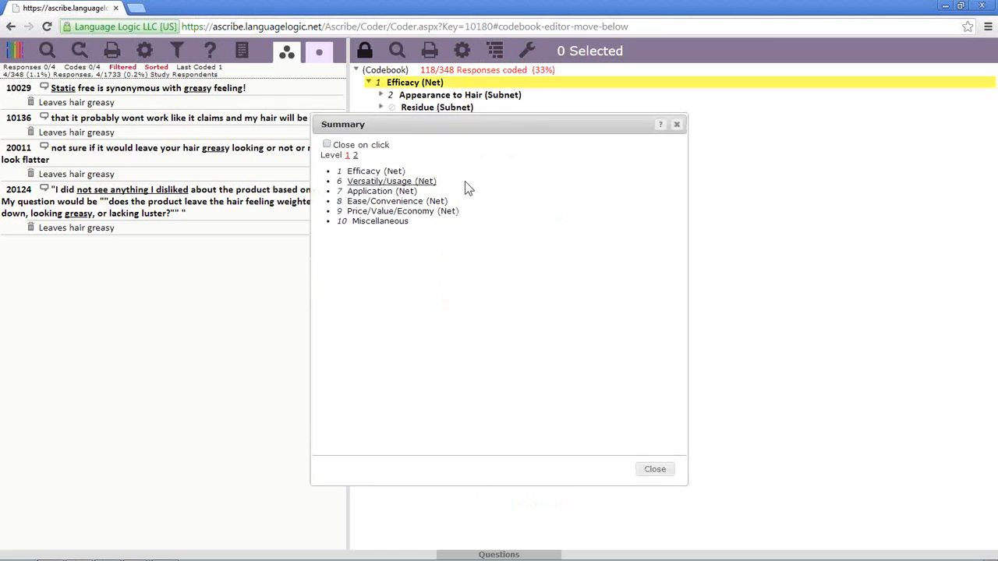
drag(619, 129, 873, 134)
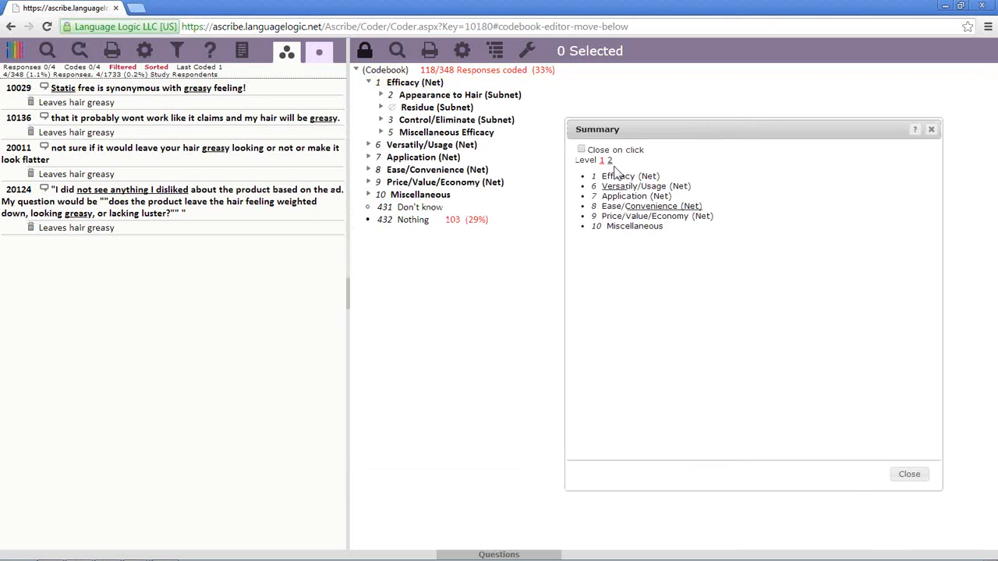
Expand the summary to level 2 and jump to the Appearance to Hair and Control/Eliminate subnets
click(610, 160)
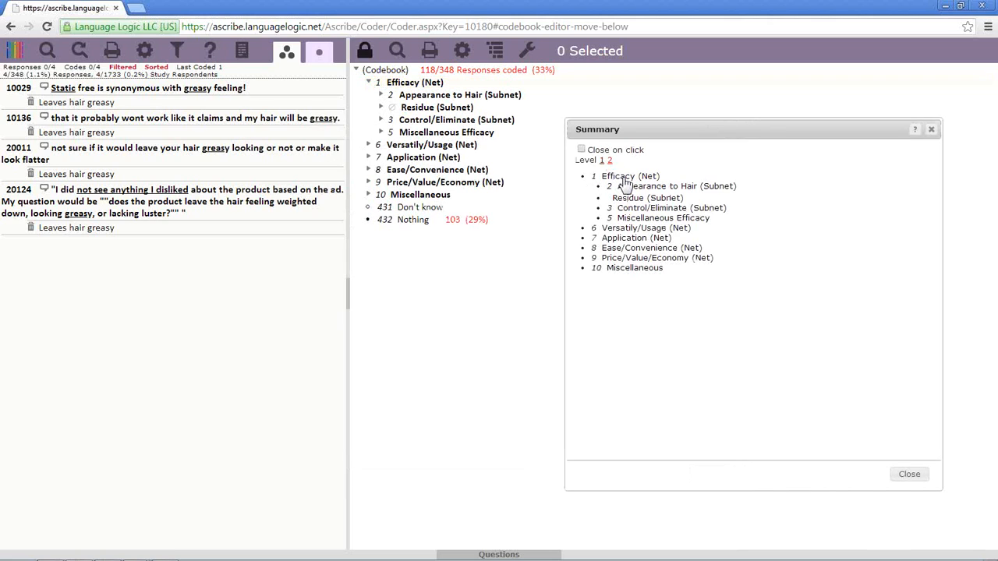
click(626, 187)
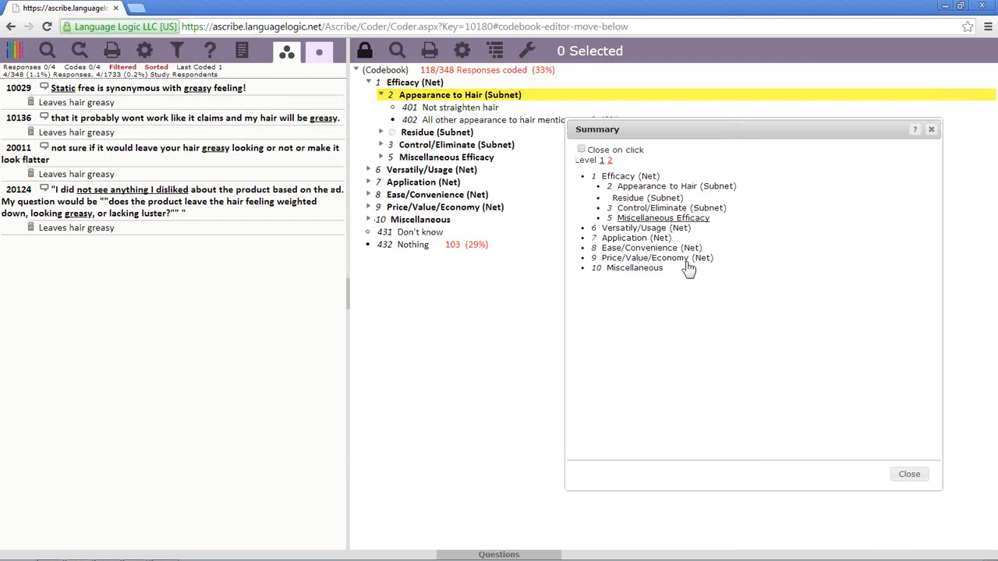
click(650, 209)
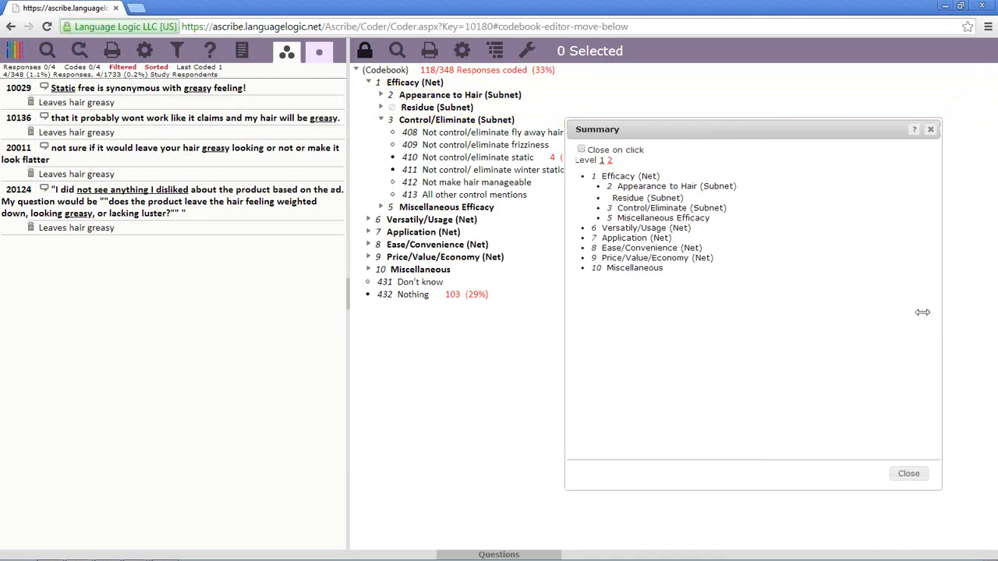
Shrink the summary window to fit its net list and place it in the empty area beside the codebook
drag(922, 312, 753, 296)
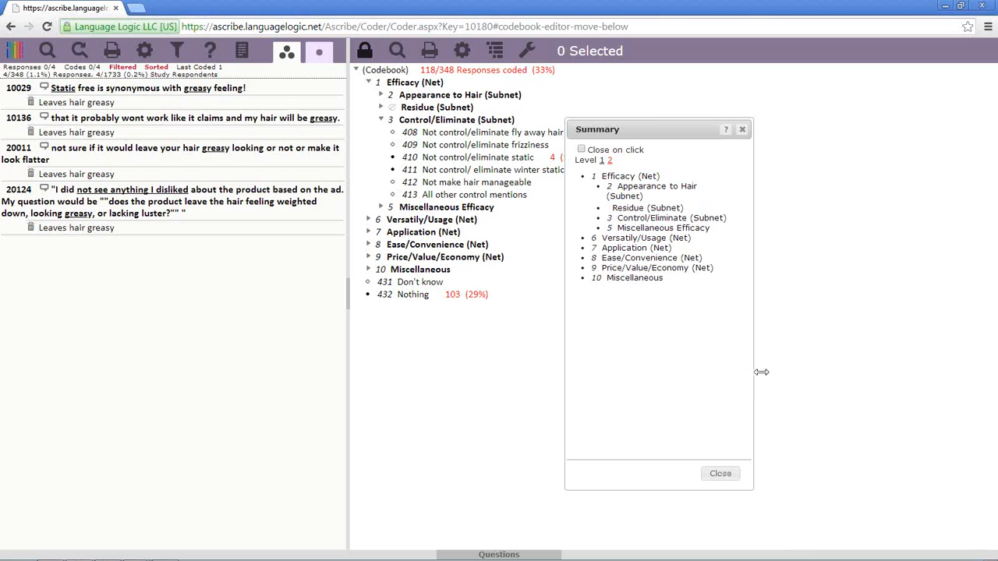
drag(762, 372, 771, 370)
drag(694, 490, 705, 312)
drag(698, 131, 880, 319)
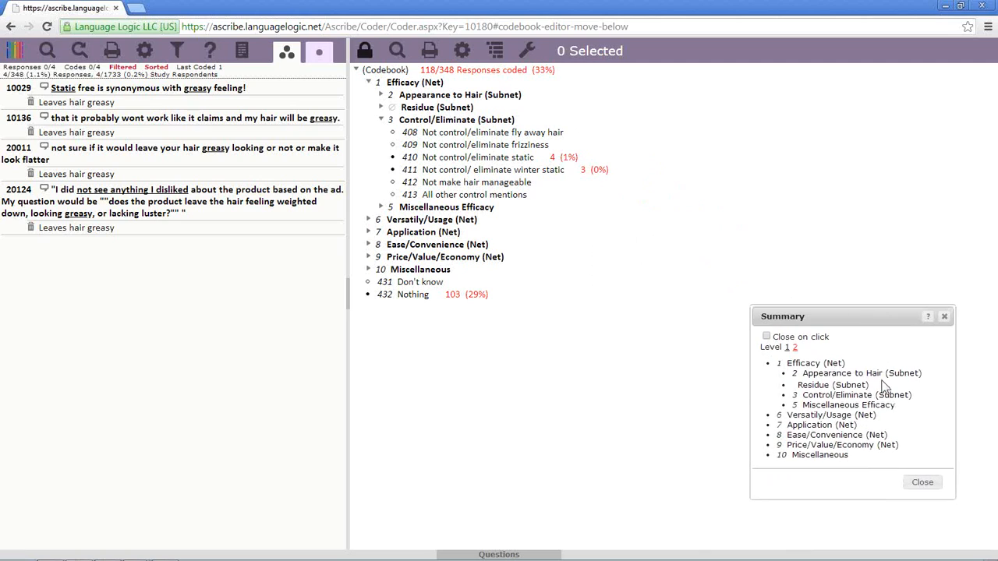
Jump from the summary to Versatily/Usage (Net) and on to Application (Net) in the codebook
click(818, 418)
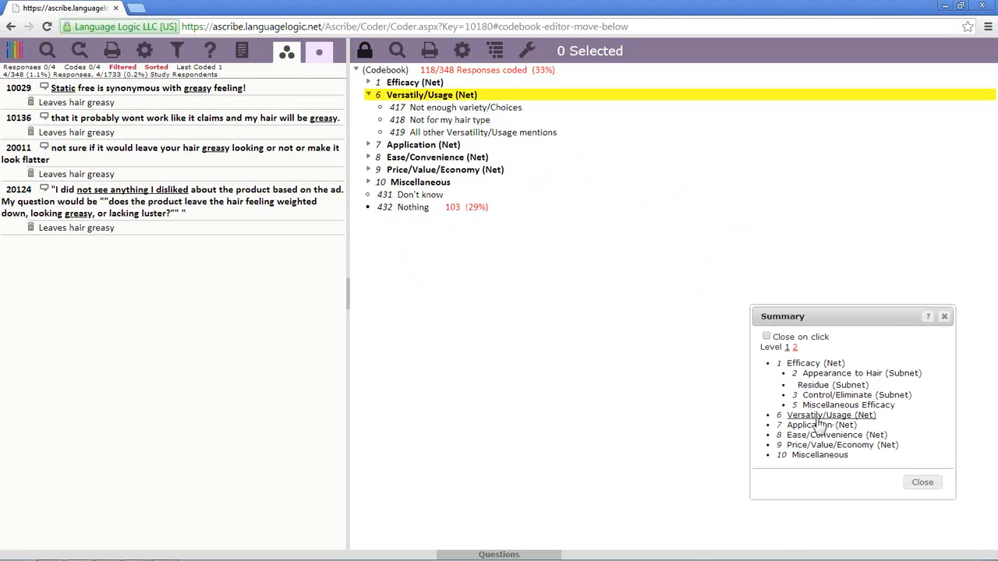
click(818, 426)
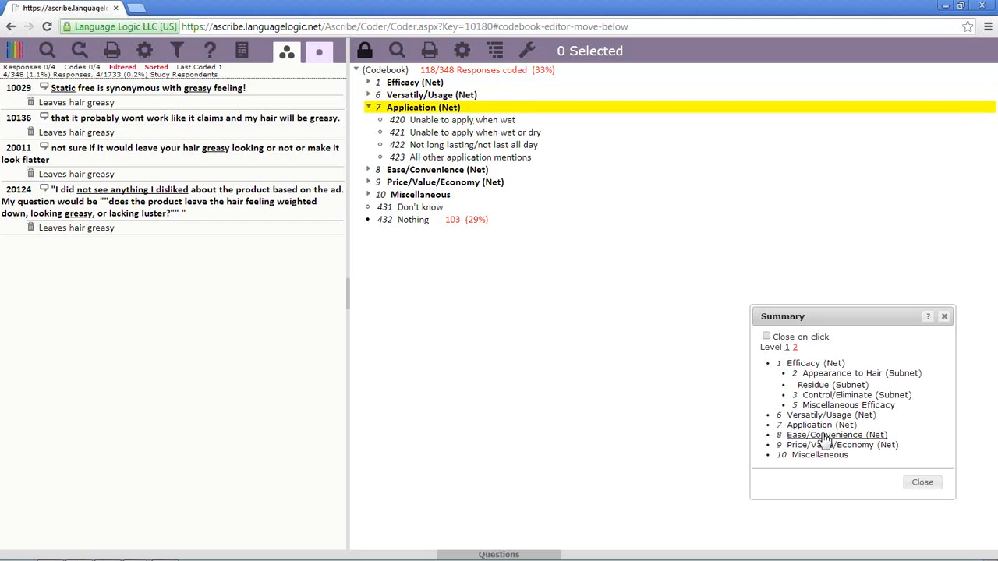
Jump from the summary to the Ease/Convenience, Price/Value/Economy and Efficacy nets, enabling Close on click before the last jump
click(825, 437)
click(824, 446)
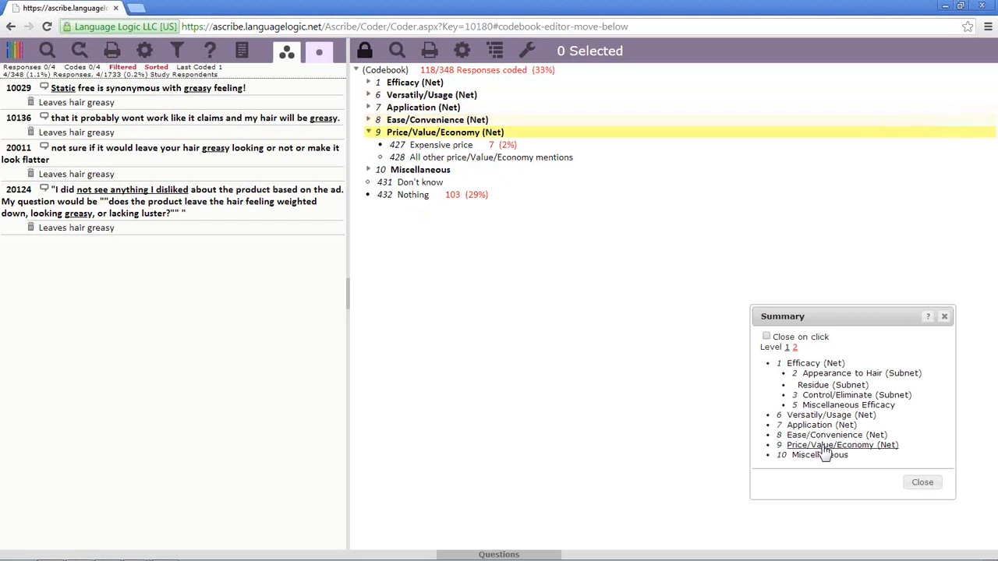
click(766, 337)
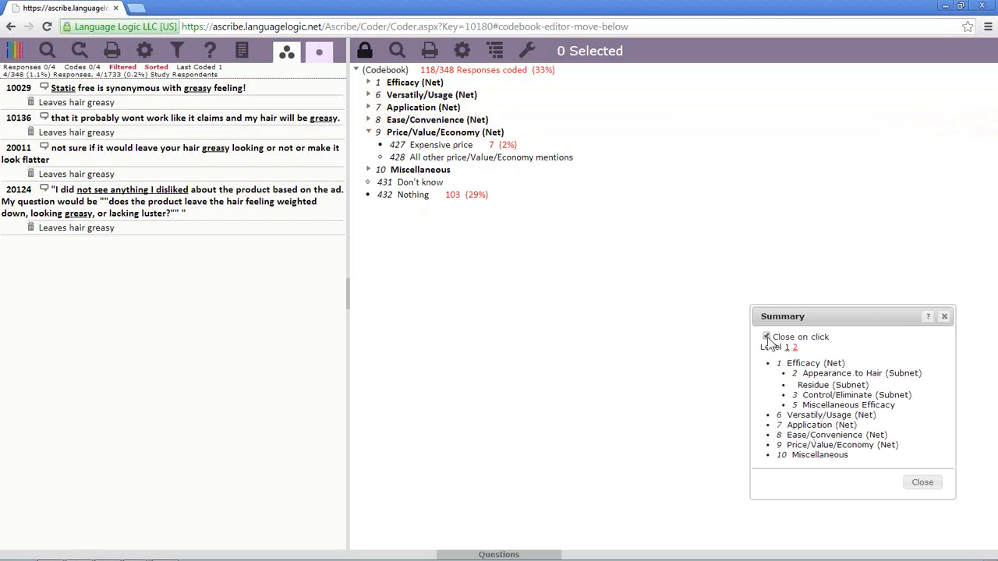
click(829, 366)
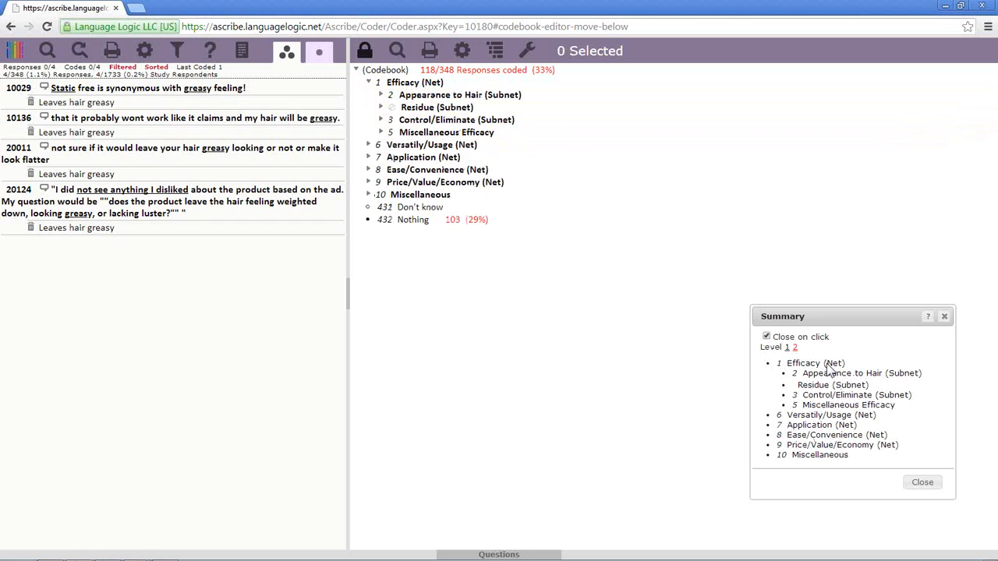
Reopen the codebook summary, disable Close on click and close the summary window
click(495, 50)
click(772, 336)
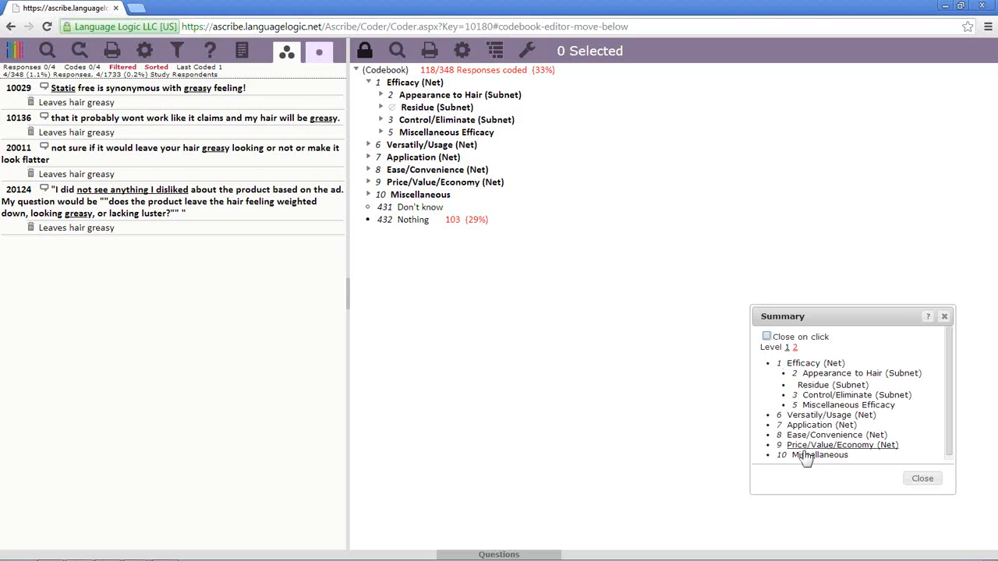
click(945, 317)
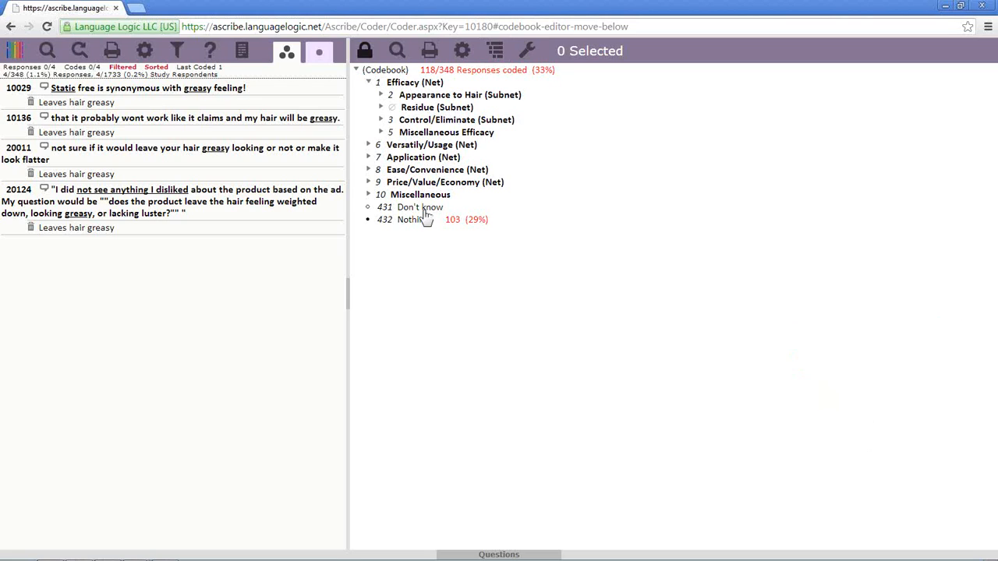
Collapse the whole codebook tree to its root and expand it fully again to show every code
double_click(357, 69)
click(358, 71)
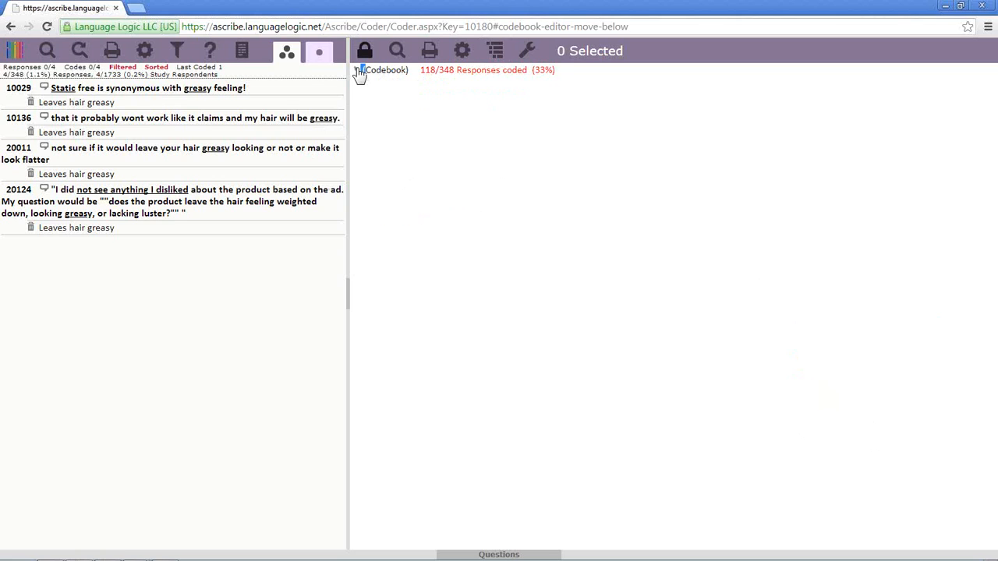
click(359, 72)
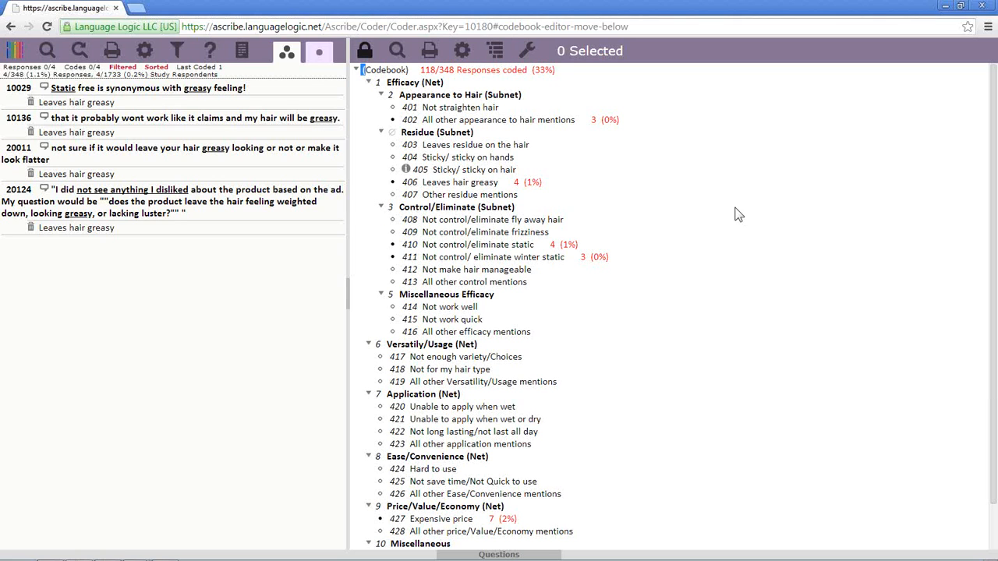
click(358, 75)
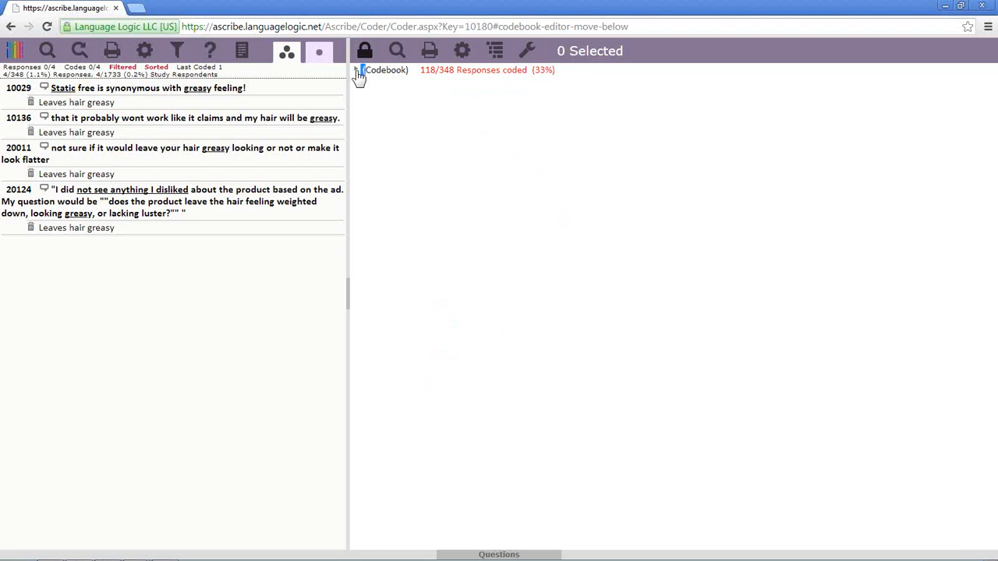
click(359, 75)
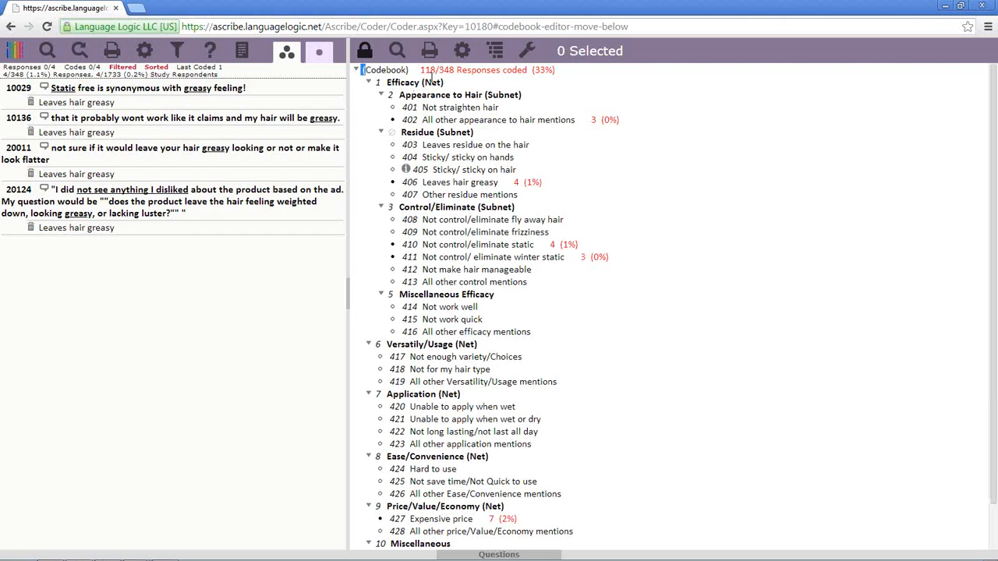
Reopen the summary and jump to Miscellaneous Efficacy and on to Application (Net) in the codebook
click(495, 50)
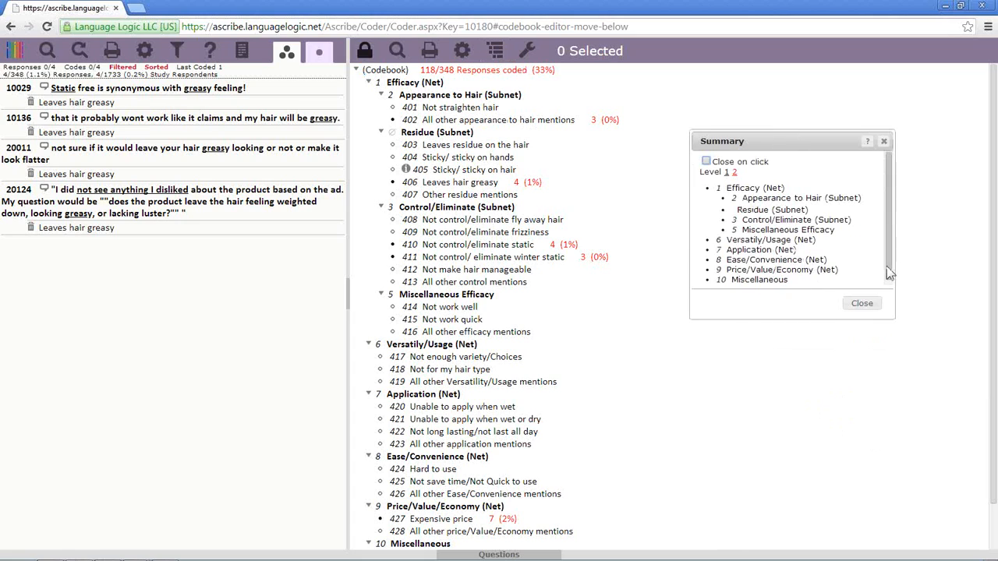
click(787, 230)
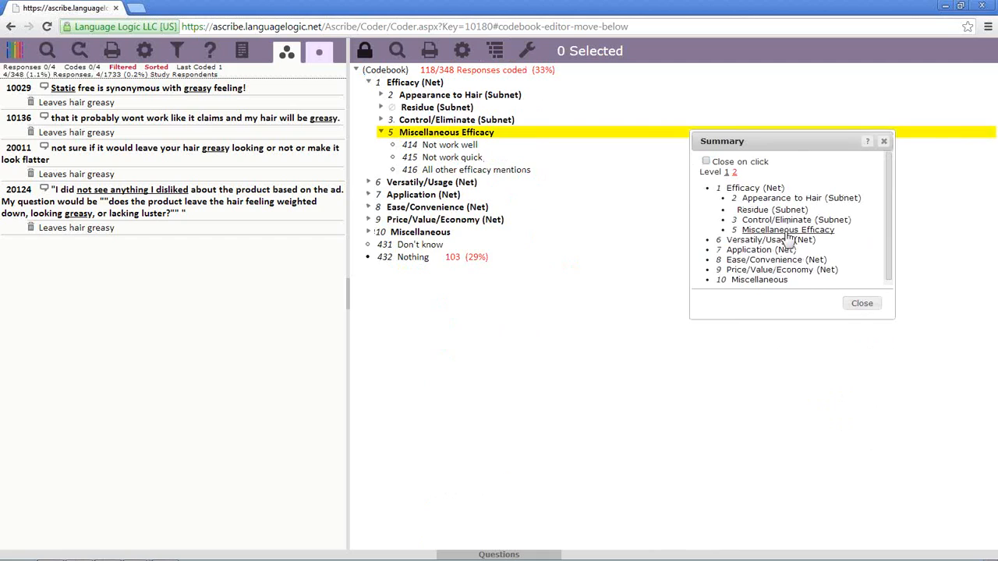
click(780, 251)
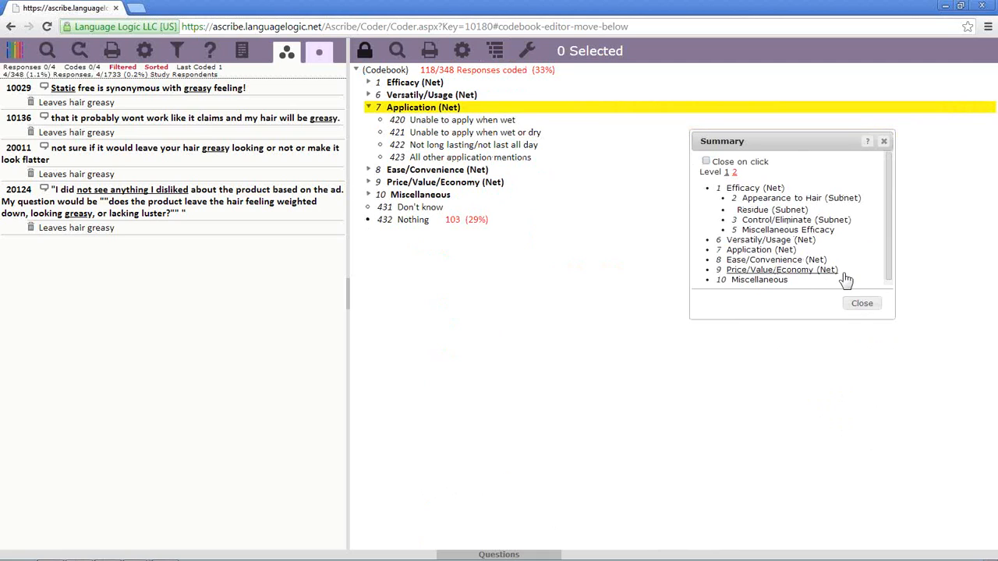
Expand every net in the codebook tree again and close the summary window
click(356, 70)
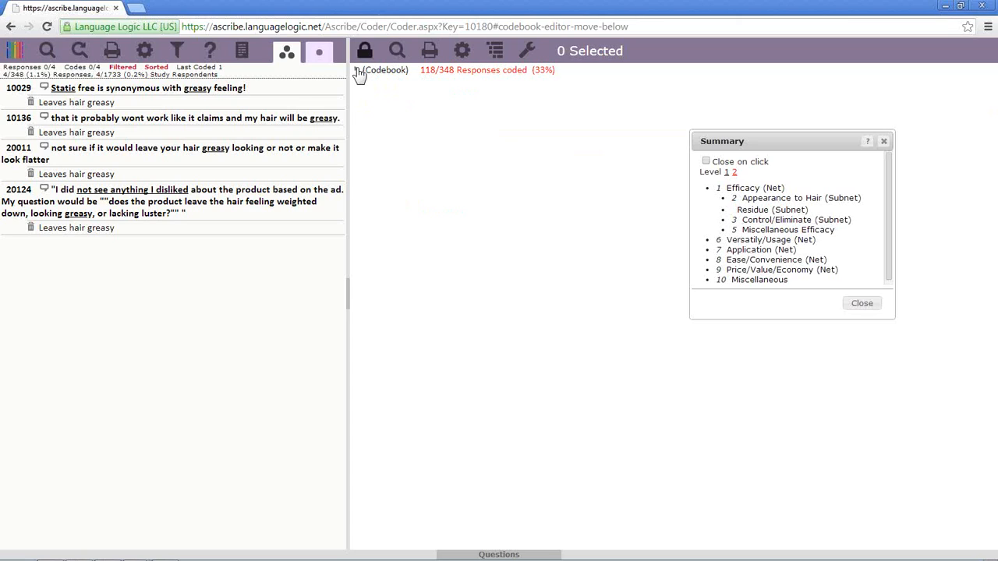
click(356, 70)
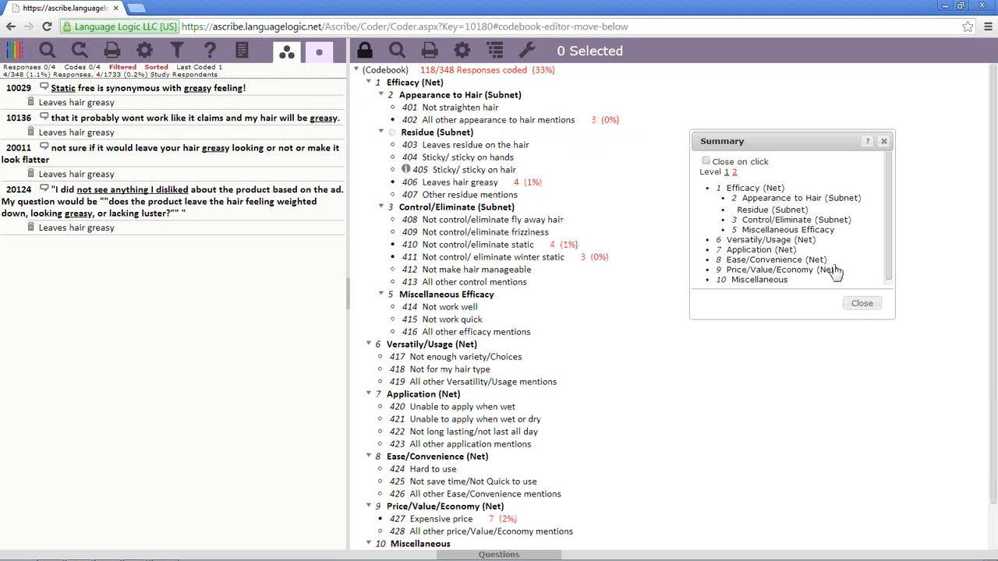
click(884, 141)
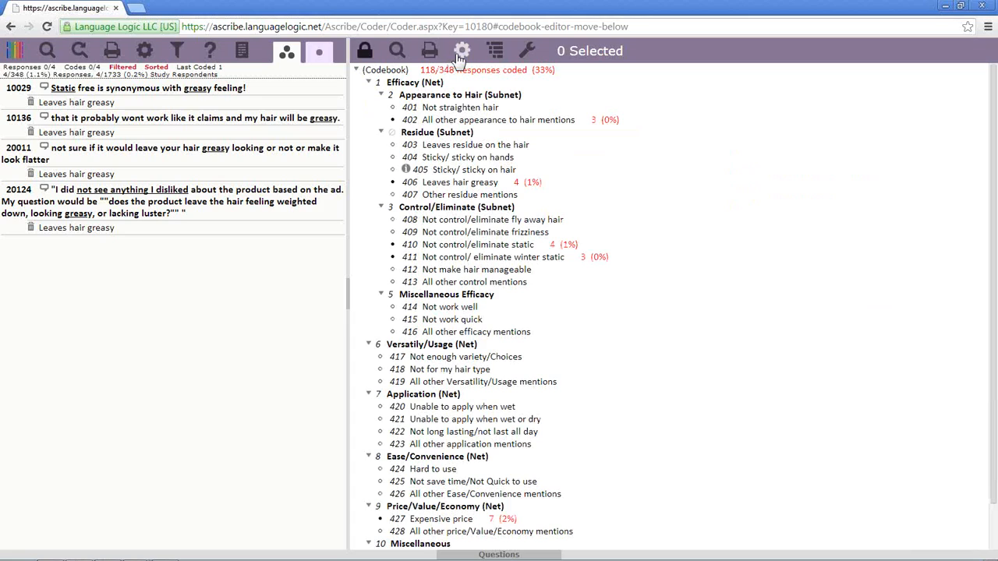
Open the Codebook Tools expression list and move its window clear of the Control/Eliminate codes
click(529, 51)
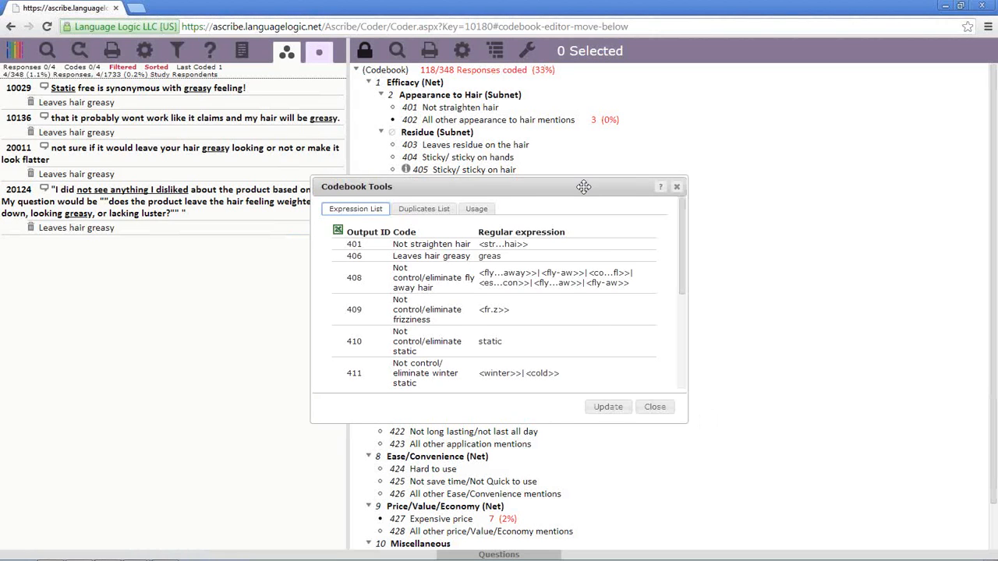
drag(543, 187, 741, 173)
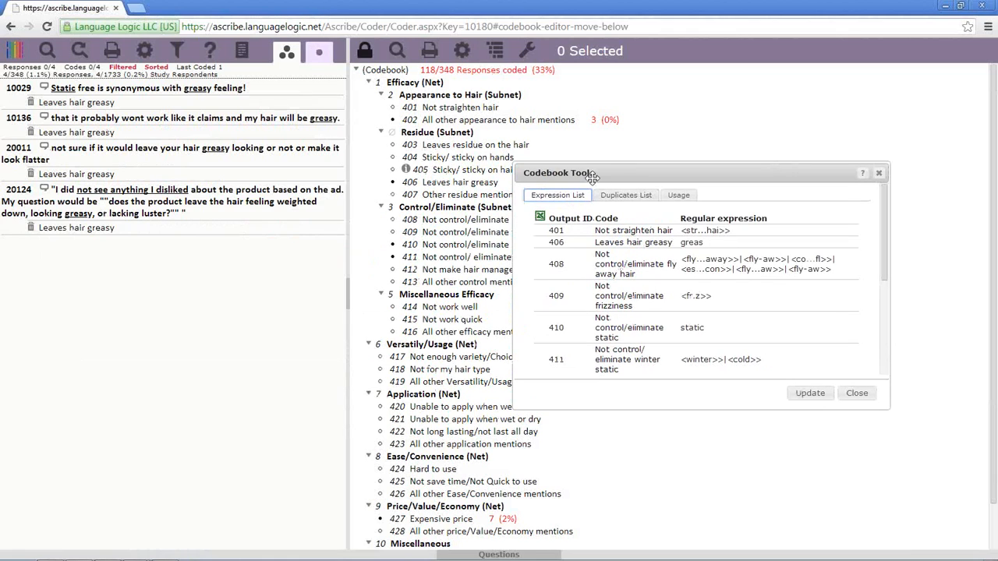
drag(882, 225, 899, 213)
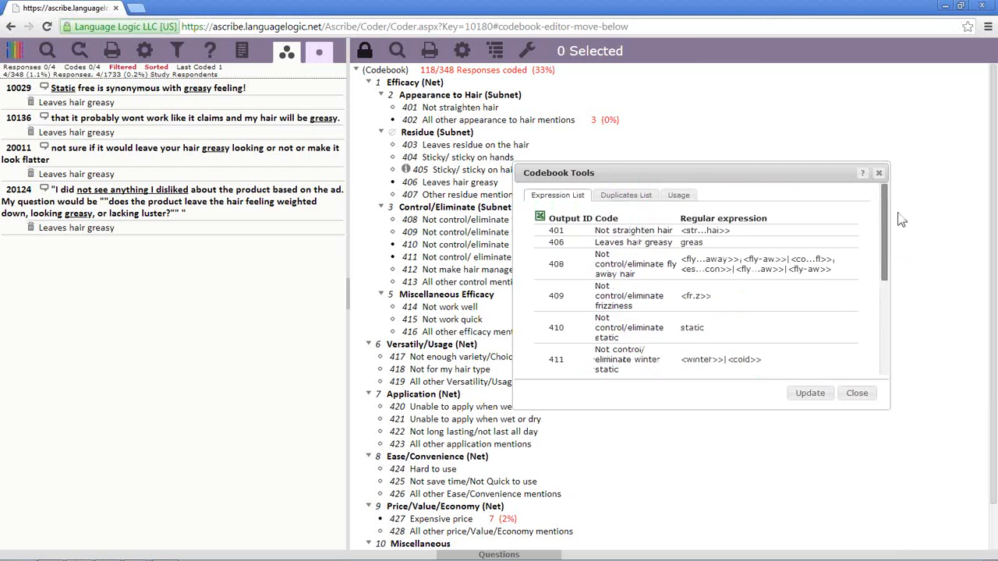
click(758, 270)
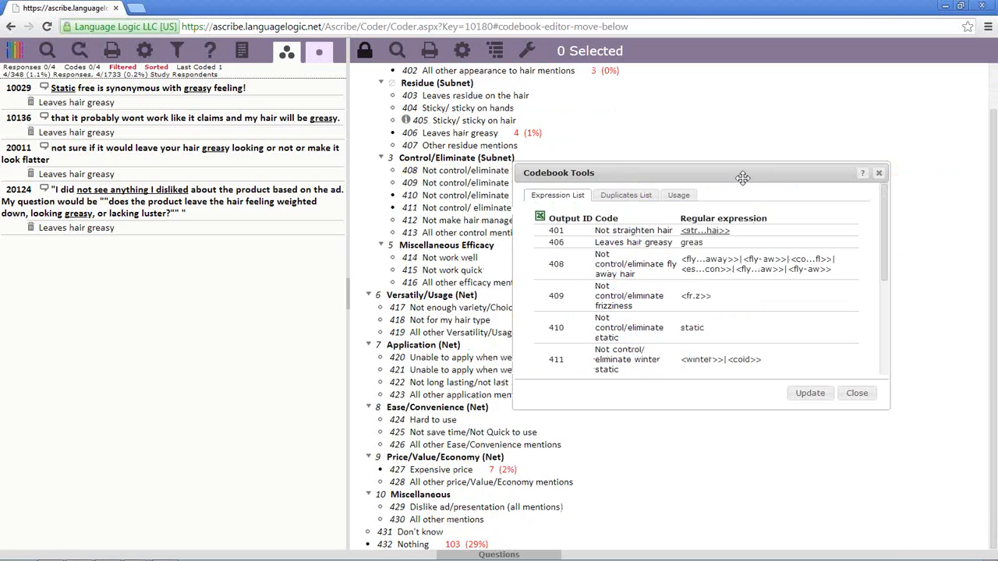
drag(744, 185, 787, 287)
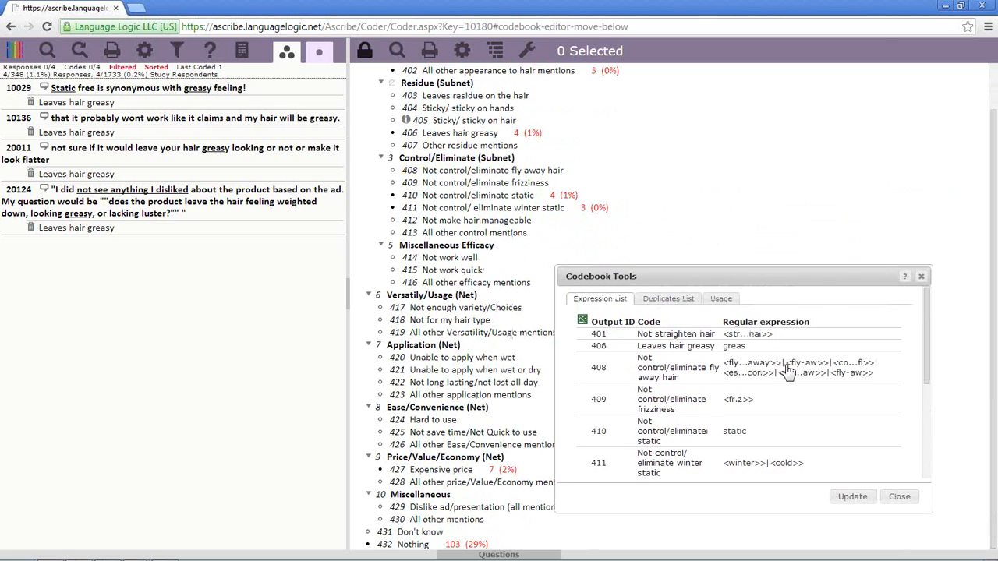
Jump from its regular expression to code 408 in the codebook and view the code's properties without changing them
click(789, 373)
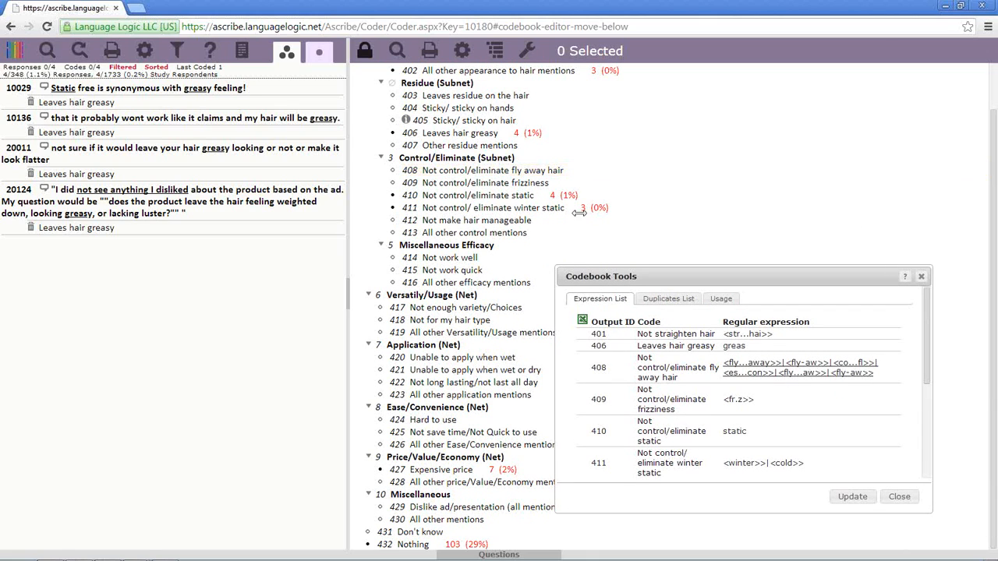
click(737, 363)
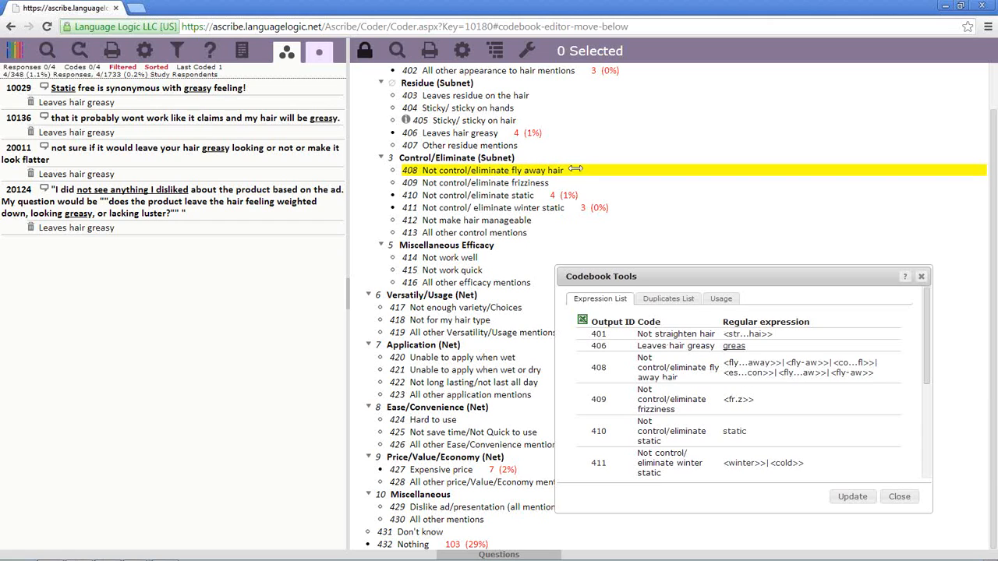
right_click(575, 170)
click(591, 177)
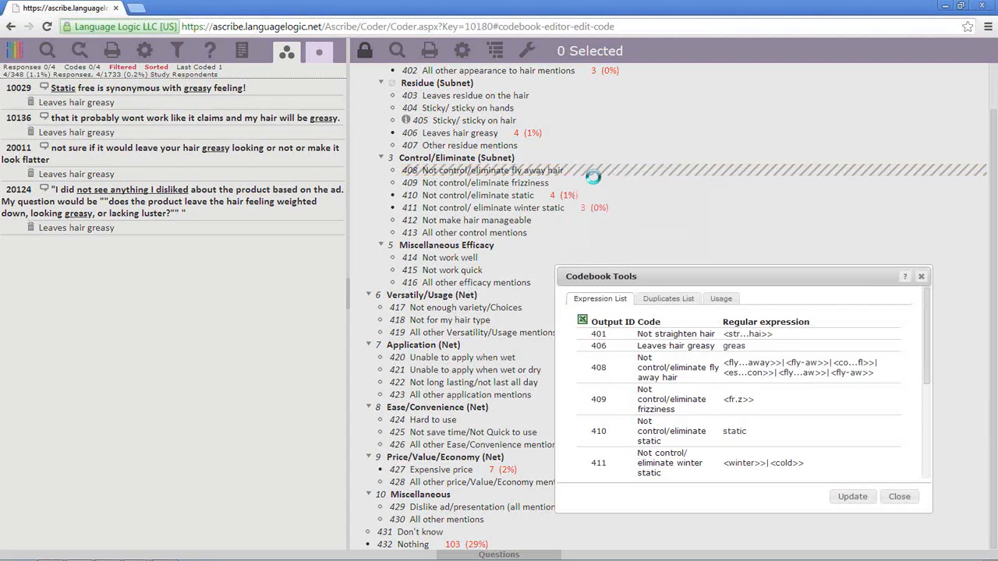
click(947, 411)
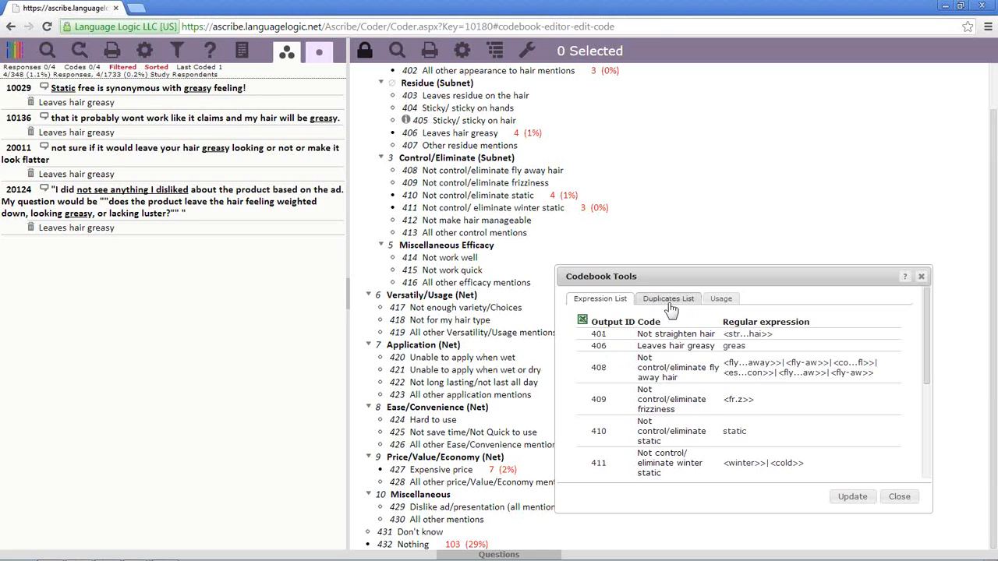
Open the properties of code 409, reposition the dialog over the codebook and close it without changes
right_click(543, 184)
click(580, 189)
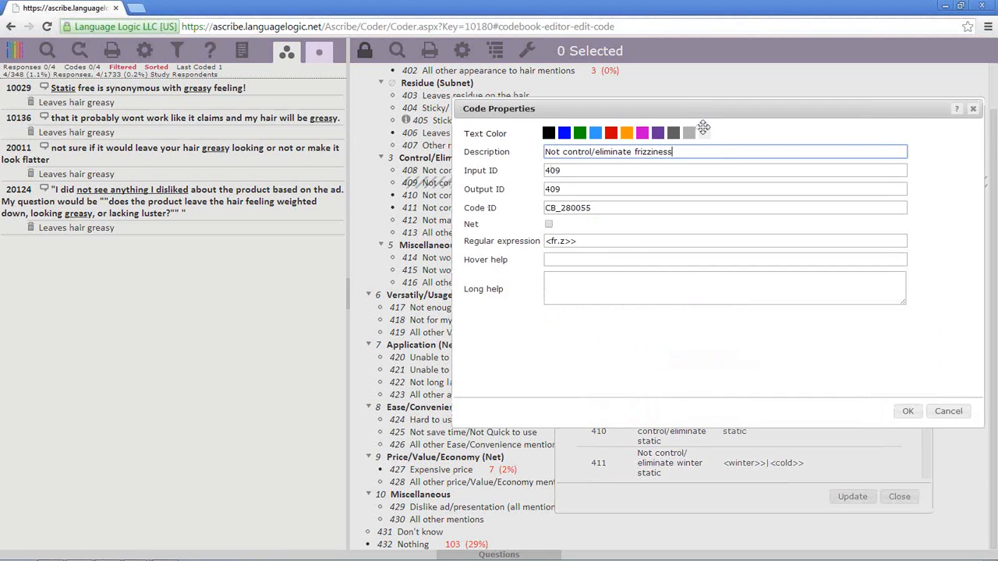
drag(706, 105, 727, 168)
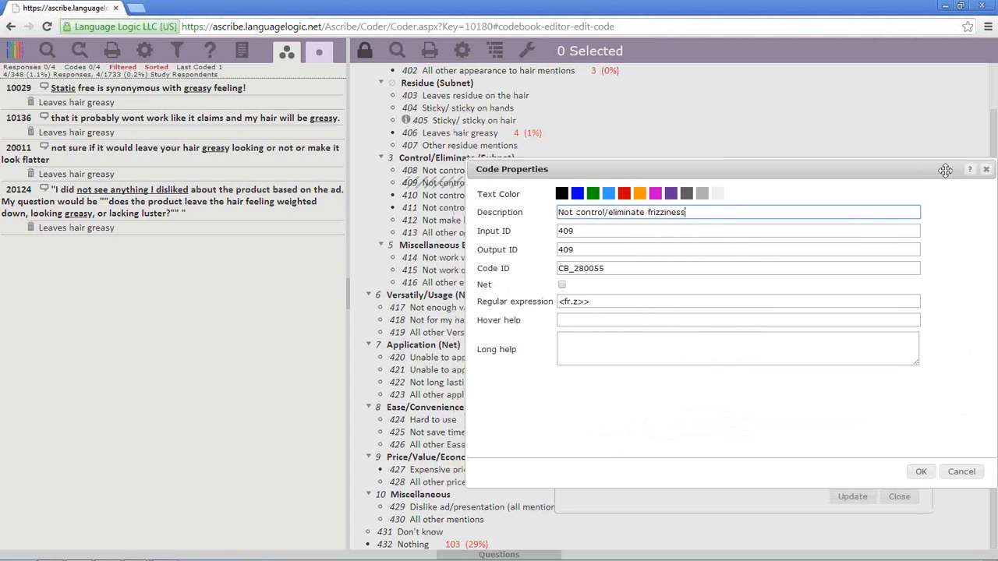
drag(852, 176, 728, 186)
click(861, 180)
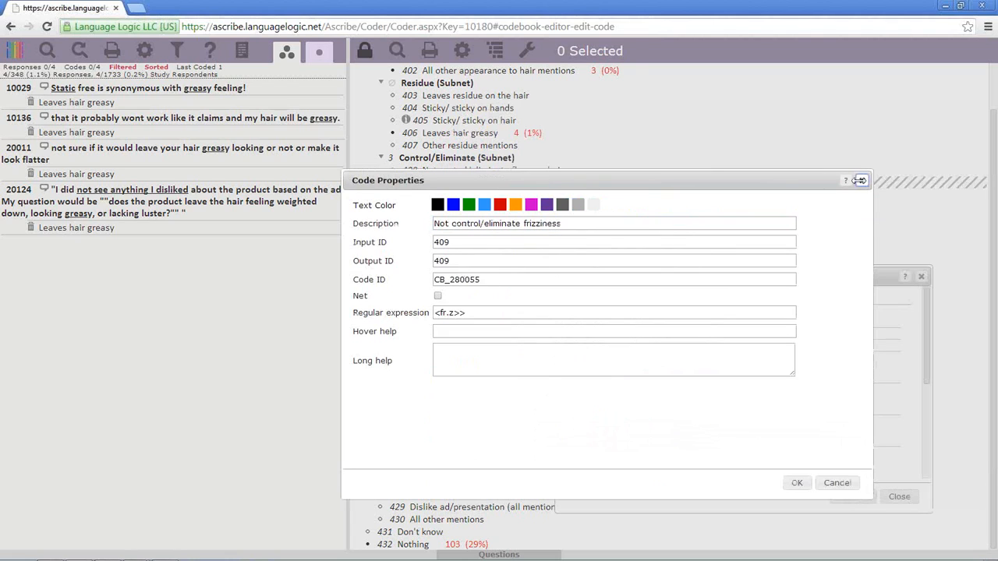
Insert a new code with the description "Don't know" below code 403, Leaves residue on the hair
right_click(516, 98)
click(553, 190)
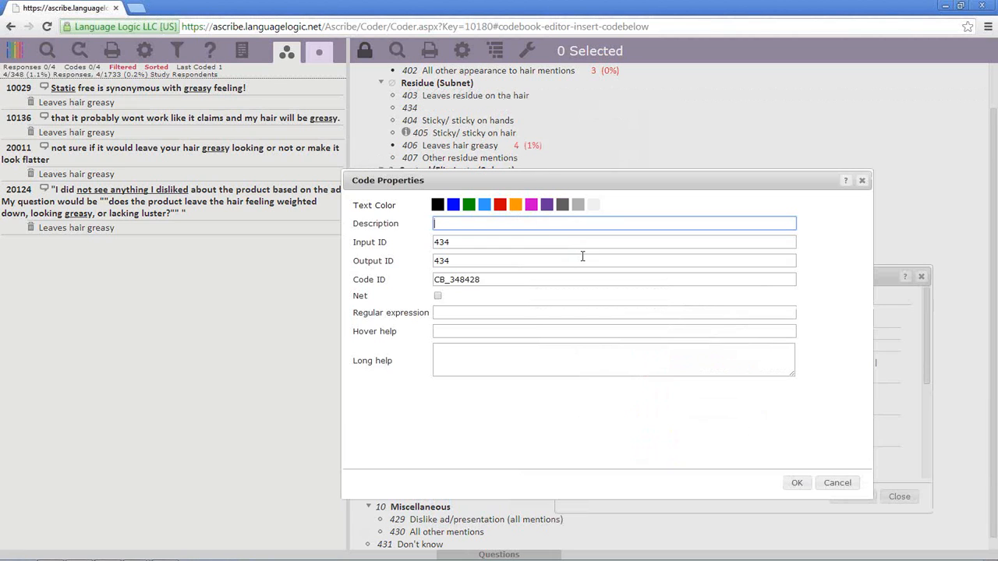
text(Don't know)
click(797, 483)
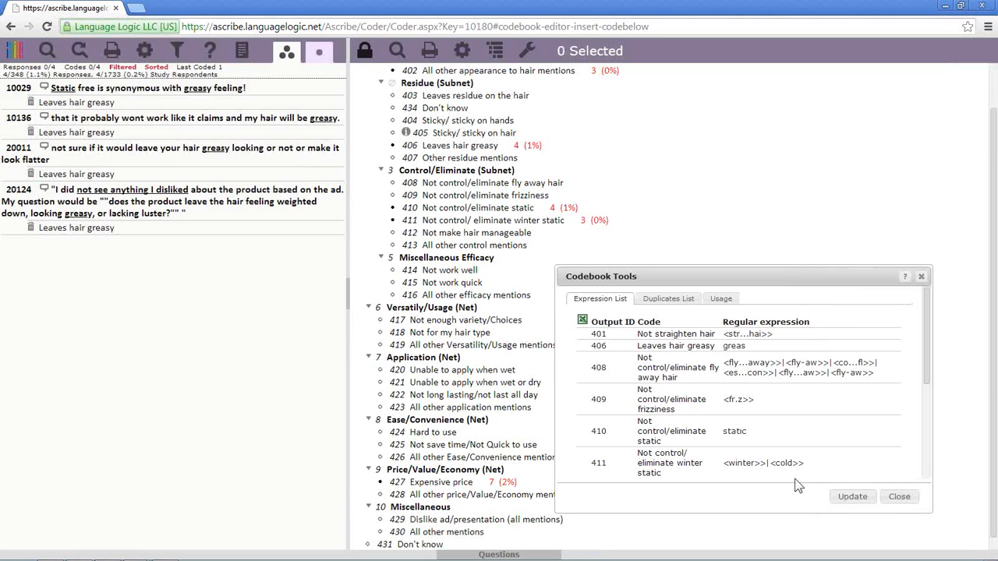
Close and reopen Codebook Tools, and show its duplicates list
click(861, 500)
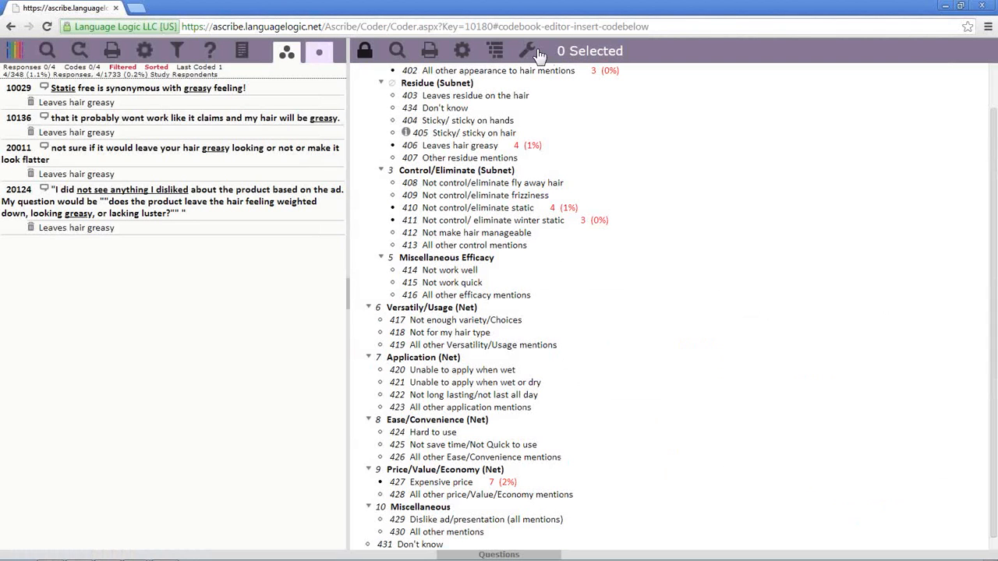
click(525, 51)
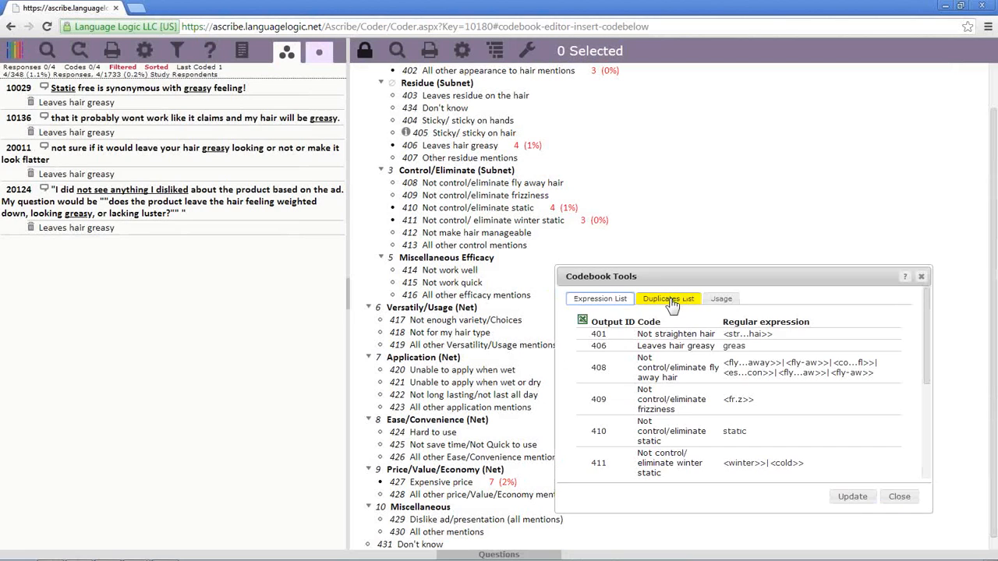
click(669, 298)
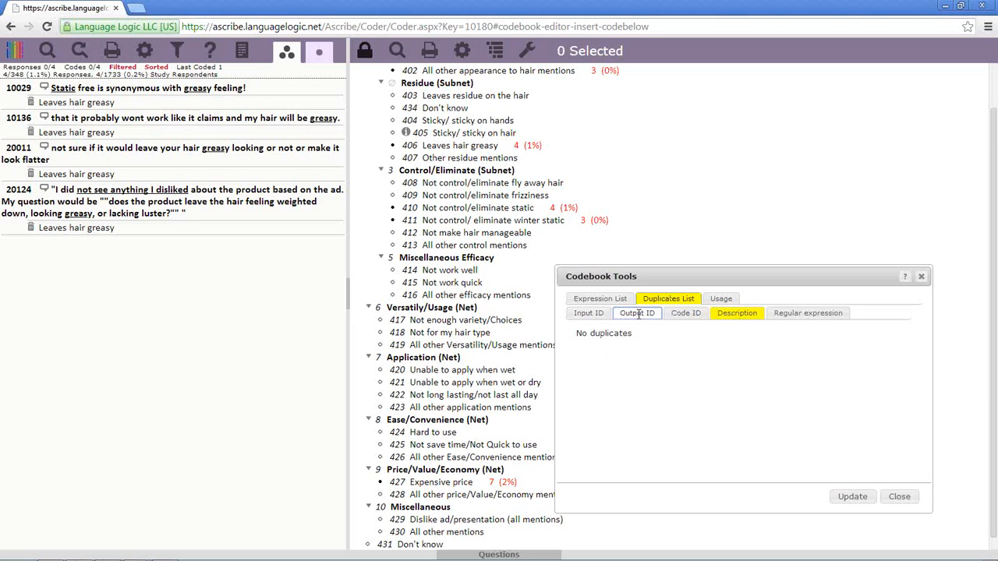
List the duplicates by description and jump to each of the two Don't know codes in the codebook
click(747, 314)
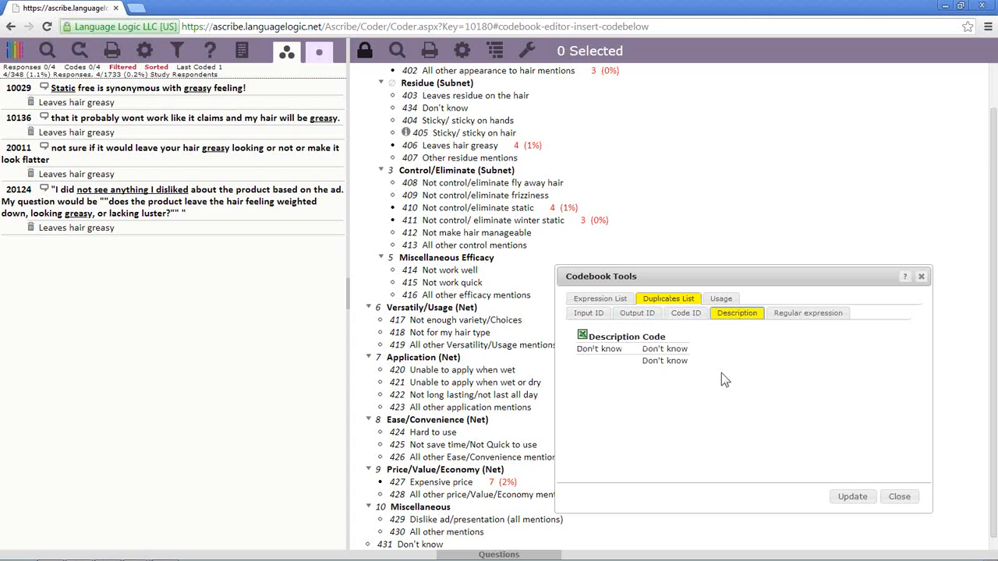
click(663, 352)
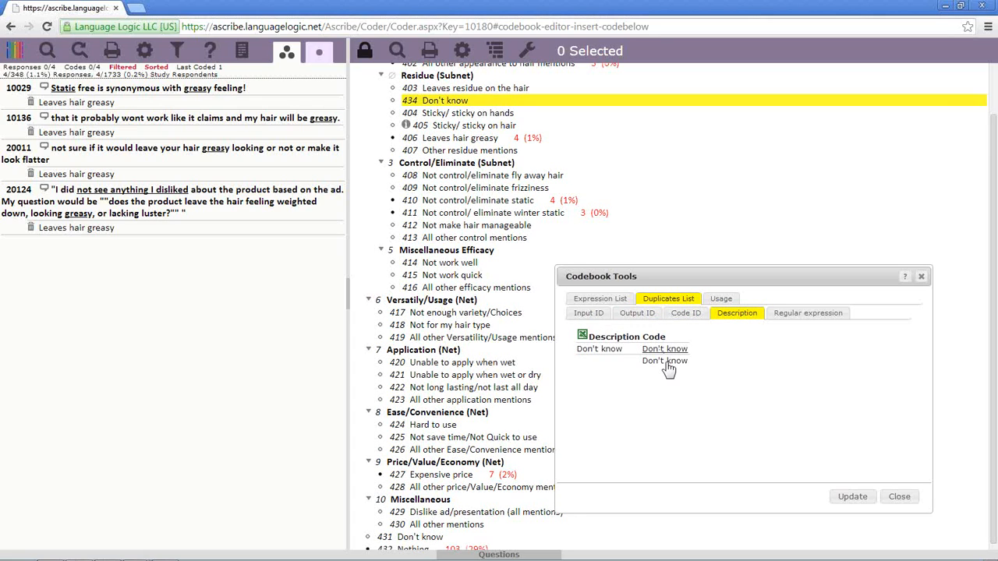
click(667, 362)
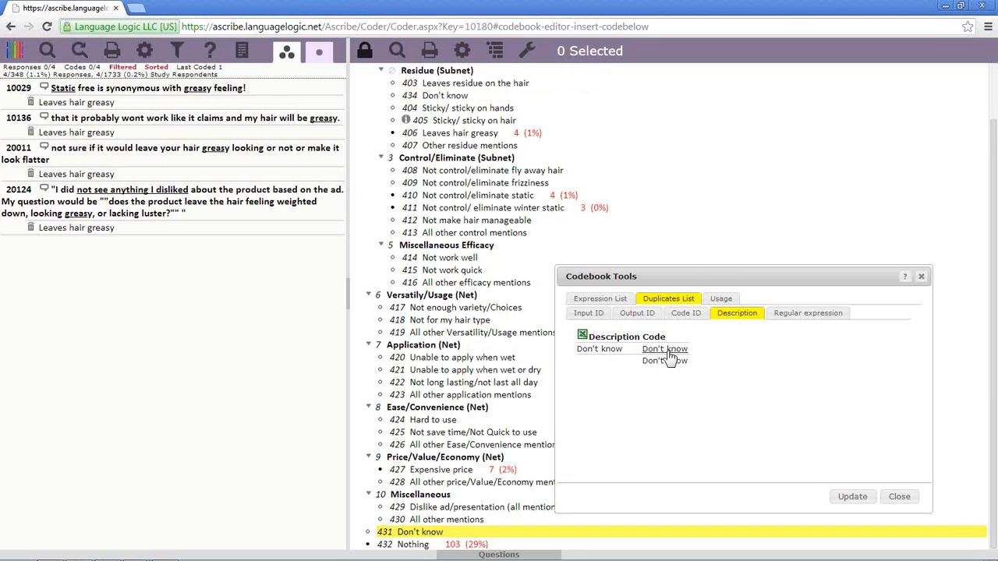
Jump to both Don't know duplicates in the codebook and delete code 434, Don't know, from the Residue subnet
click(668, 353)
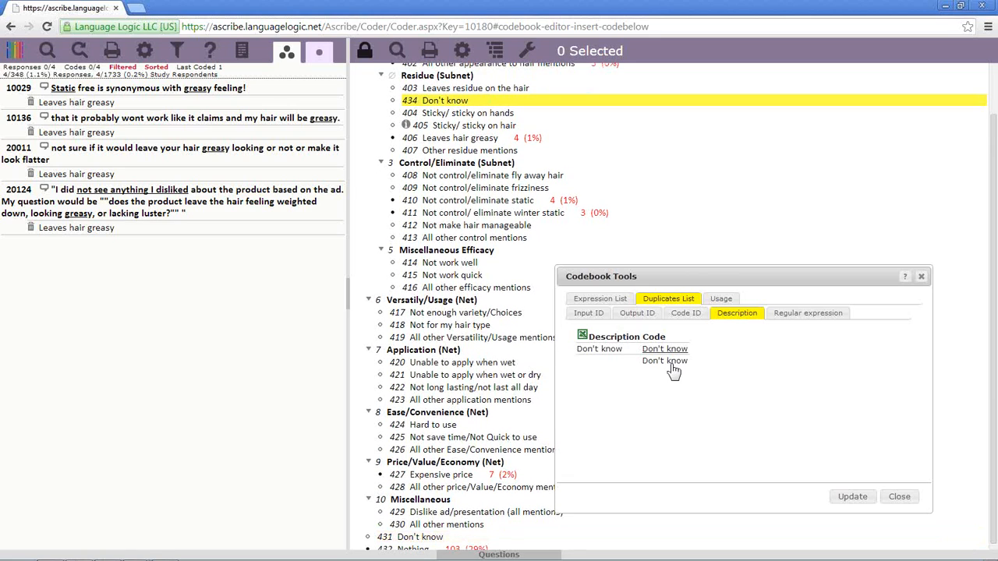
click(670, 365)
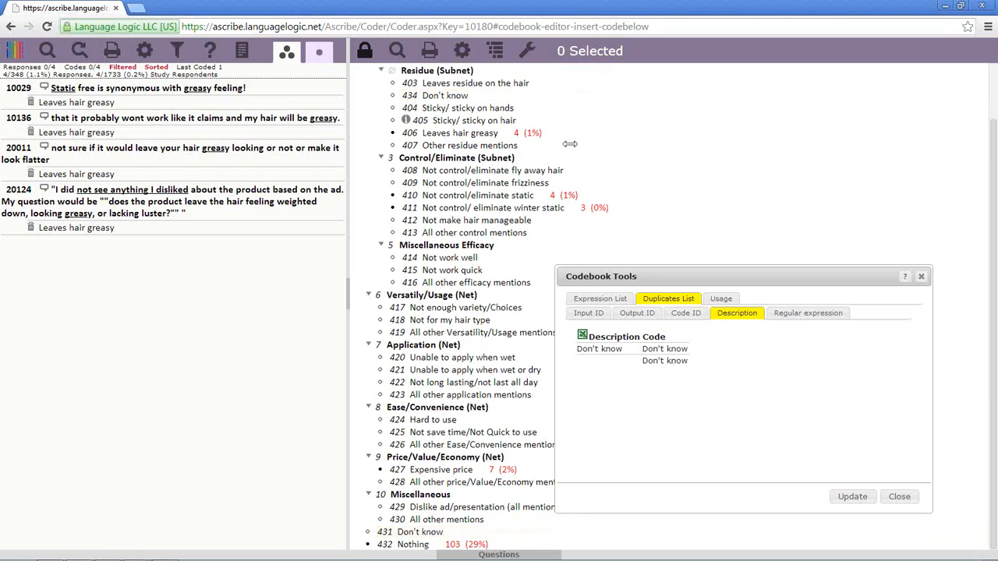
right_click(480, 96)
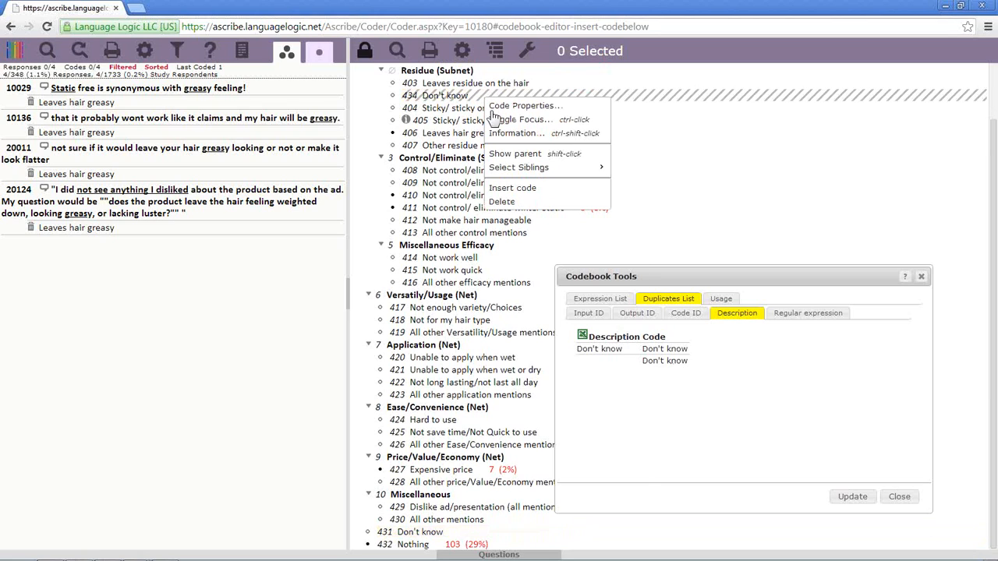
click(509, 201)
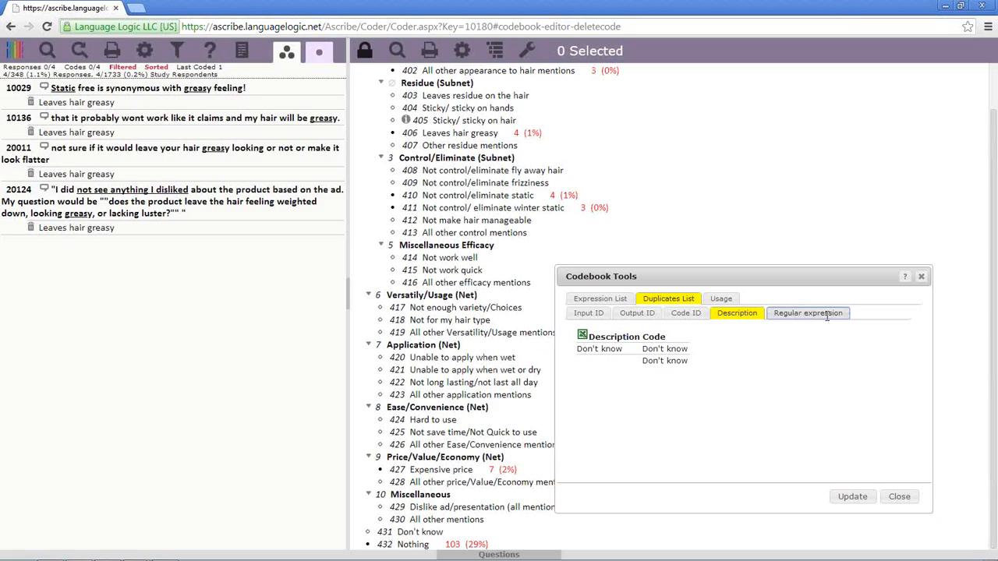
Check the duplicates by regular expression and show the code usage table in an enlarged Codebook Tools dialog
click(827, 314)
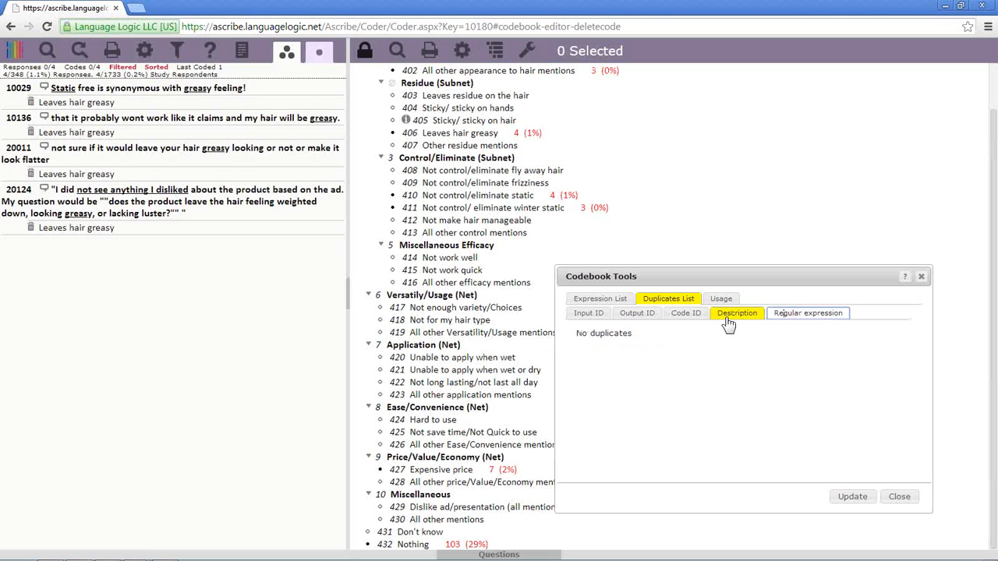
click(844, 501)
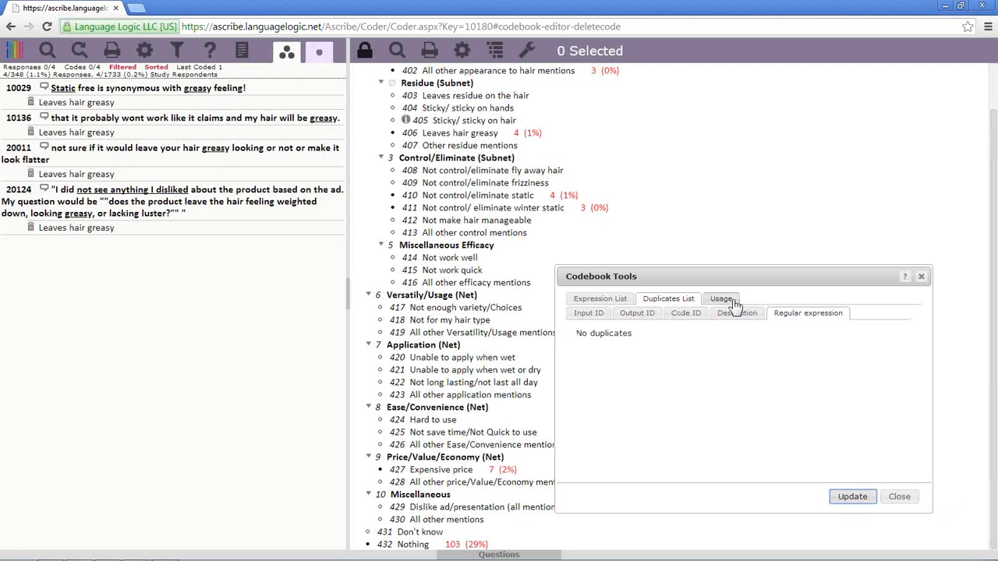
click(725, 299)
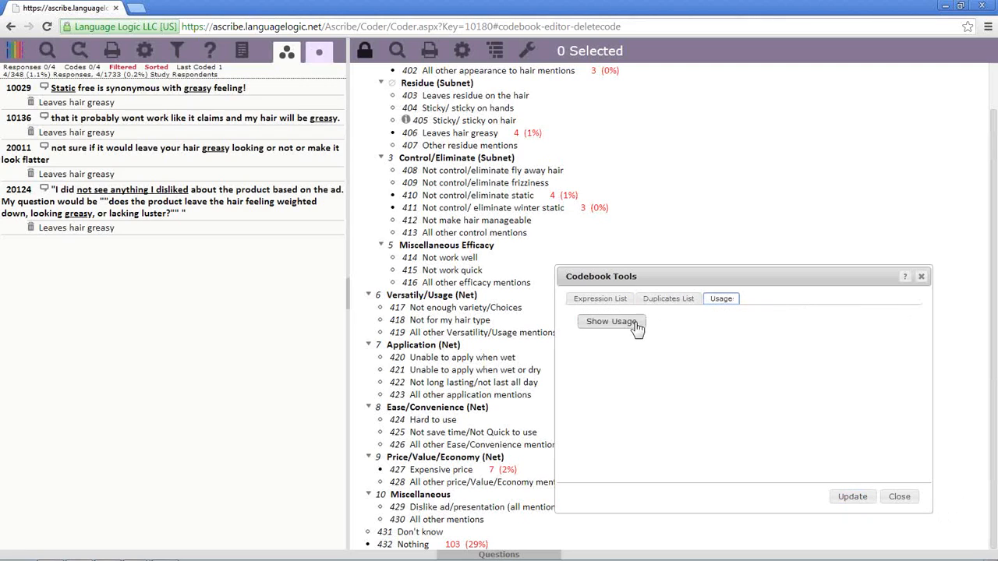
drag(777, 267, 776, 127)
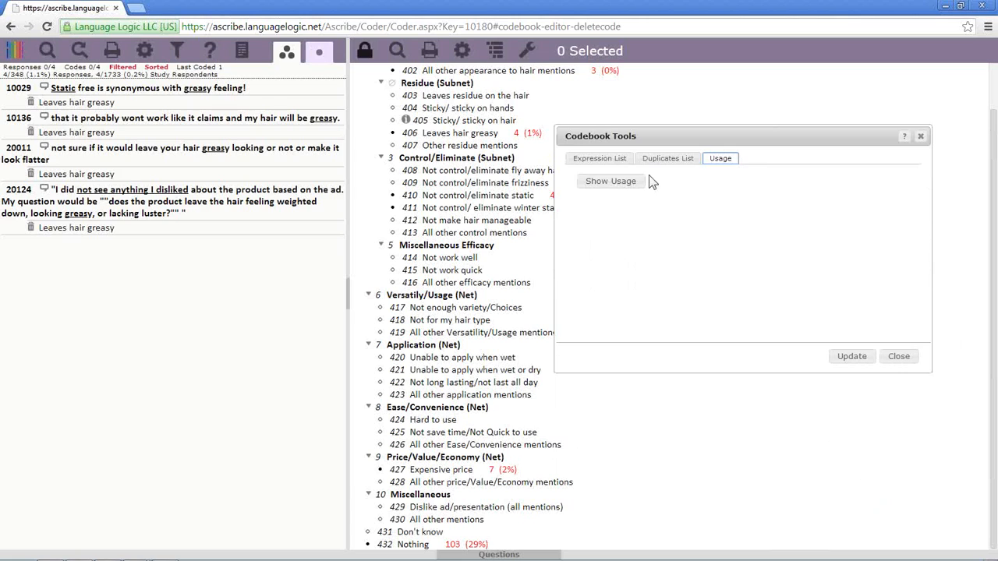
click(634, 185)
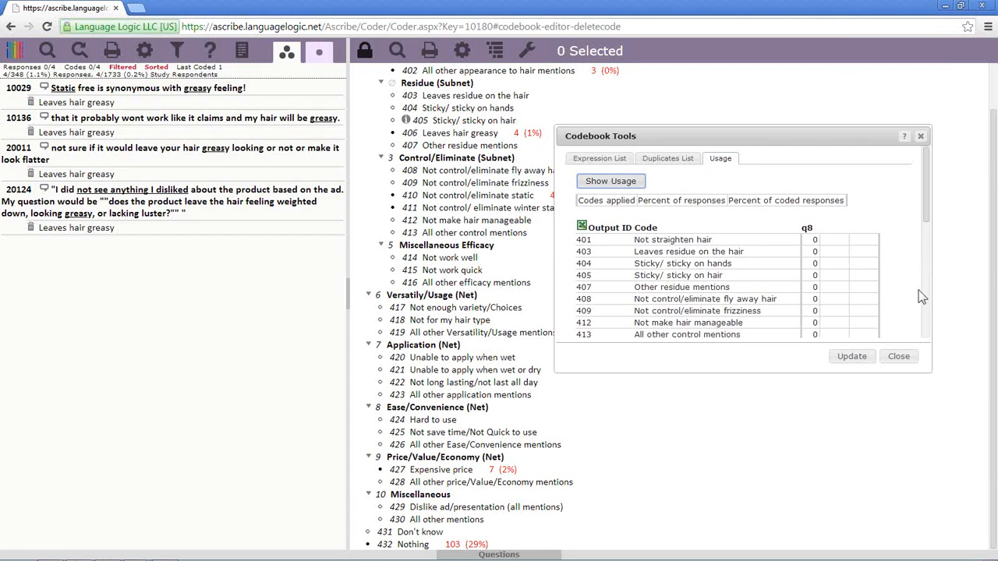
drag(925, 376, 925, 519)
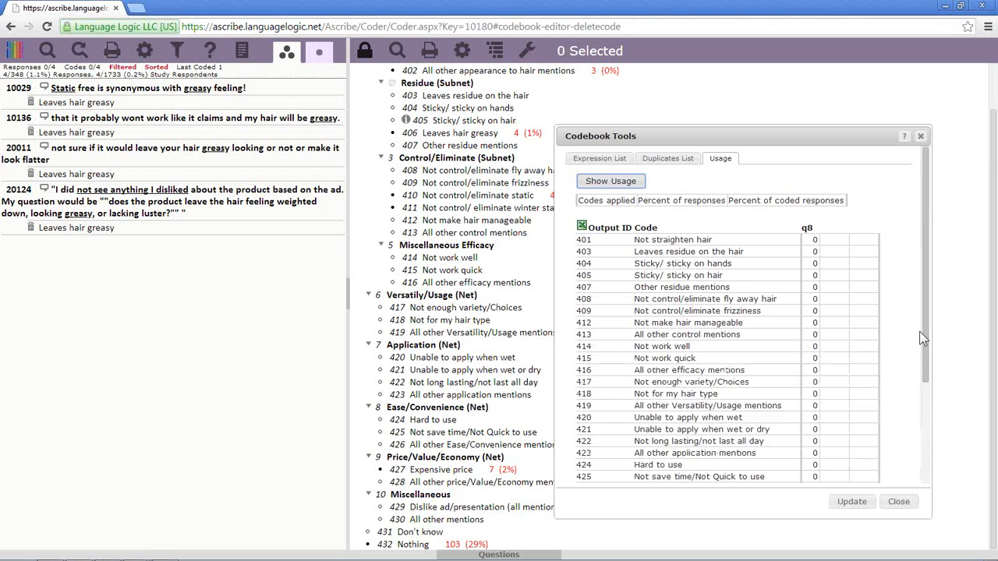
Review the q8 usage table, jump to code 402, All other appearance to hair mentions, and close Codebook Tools
drag(926, 192, 937, 322)
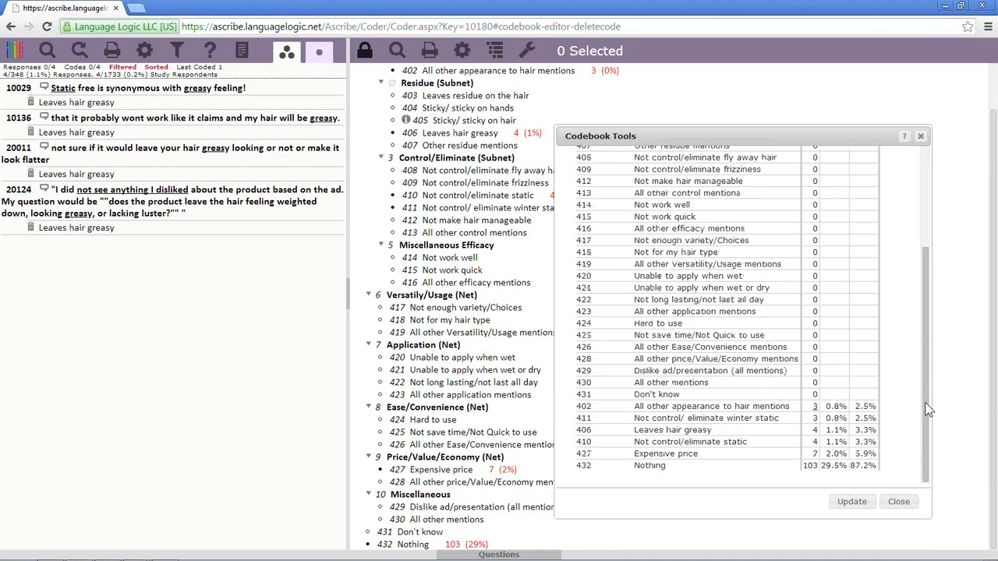
scroll(924, 402, up, 5)
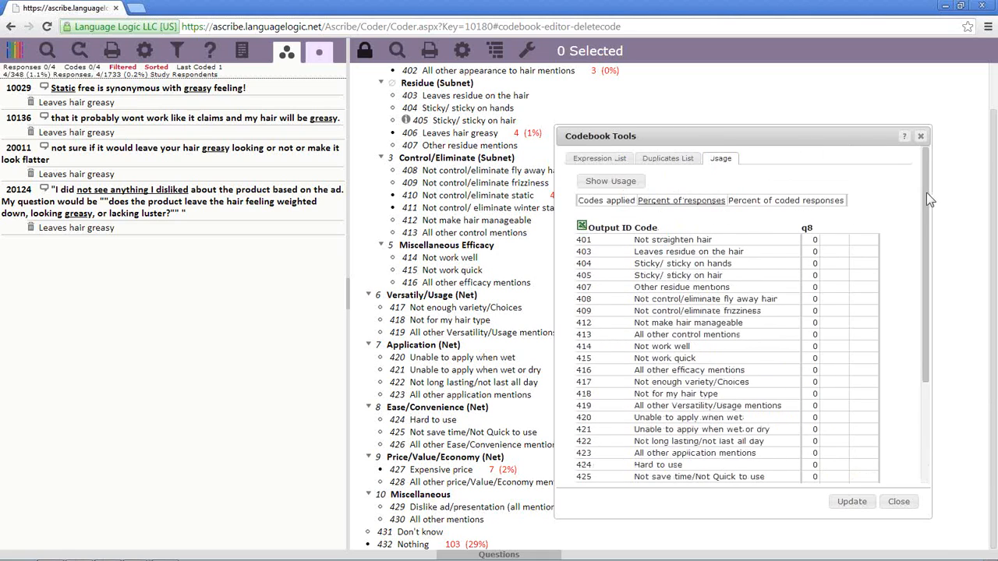
scroll(925, 201, down, 5)
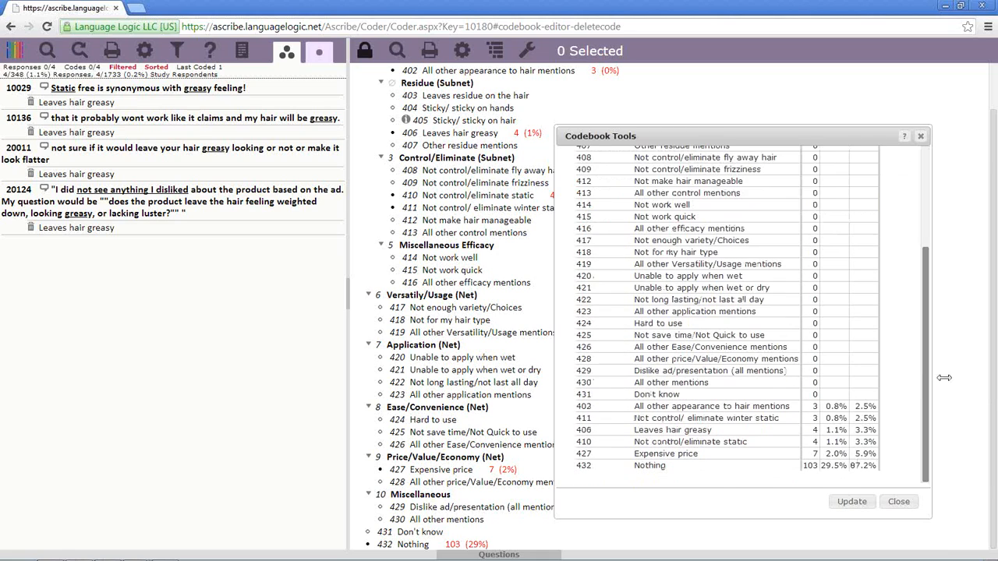
click(753, 410)
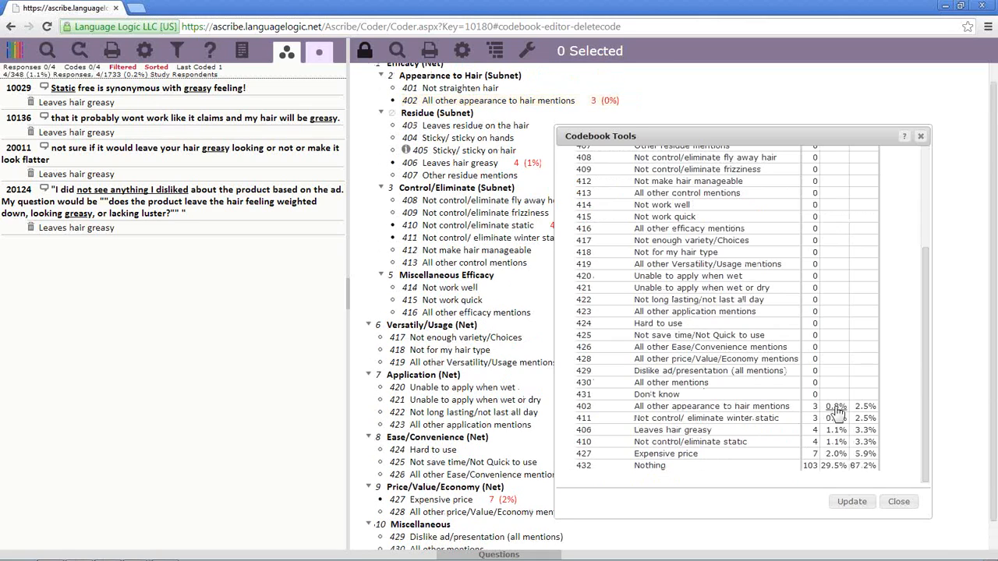
click(863, 437)
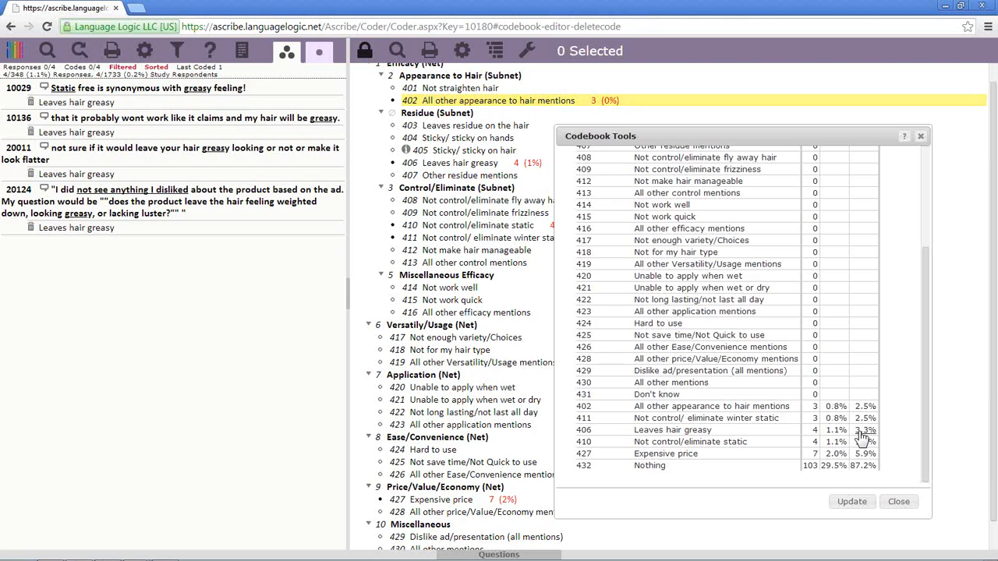
click(903, 502)
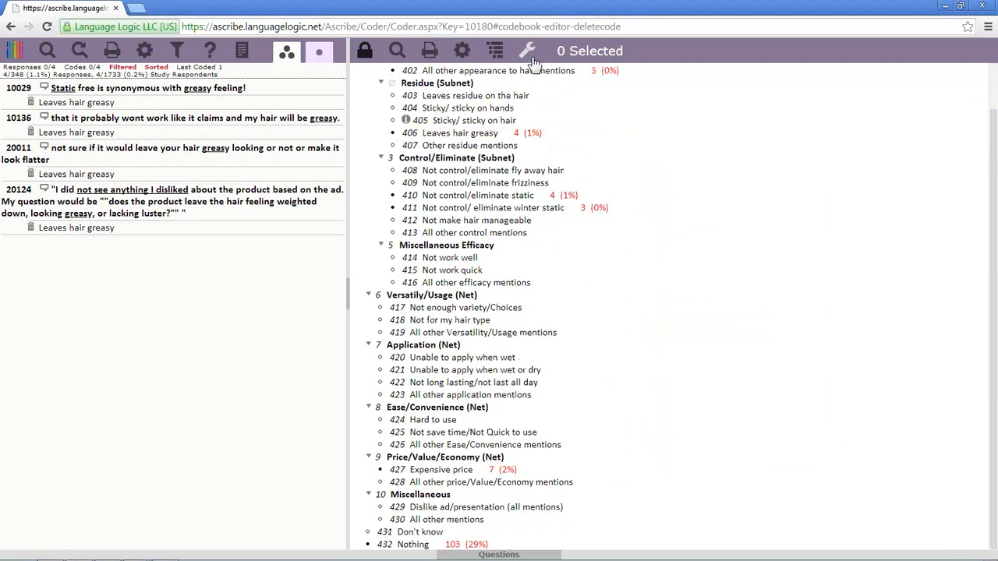
Unlock the codebook for editing
click(372, 60)
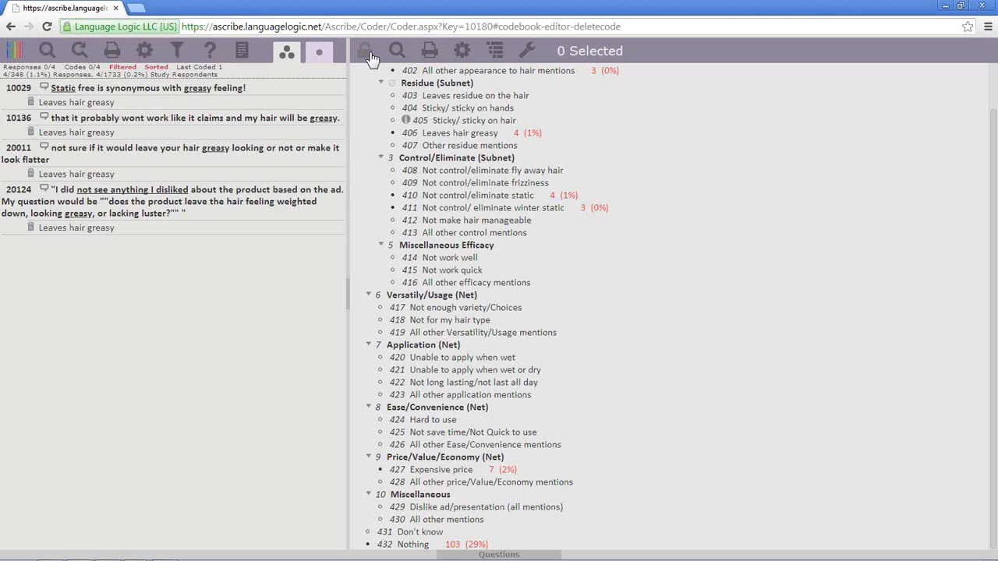
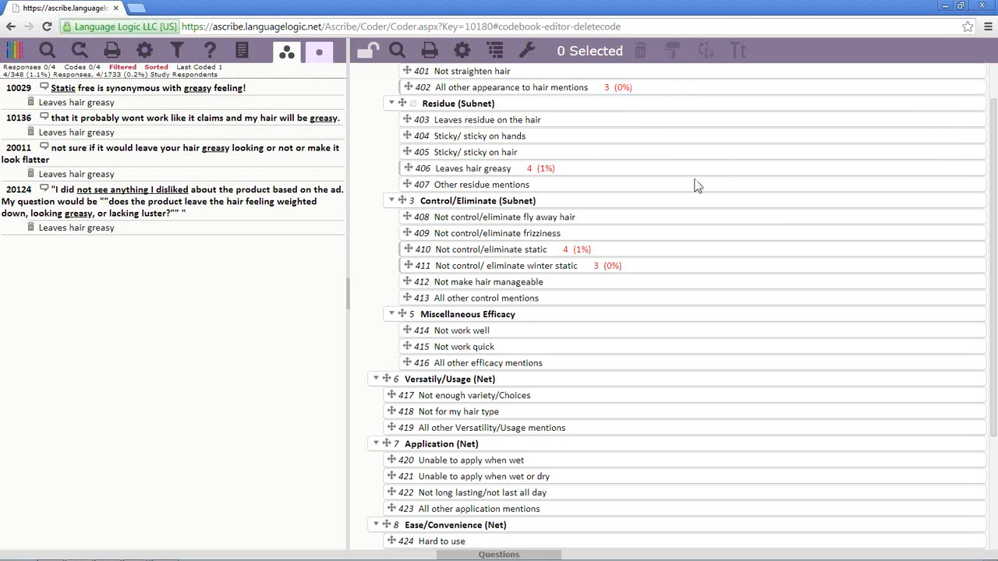
scroll(591, 160, up, 1)
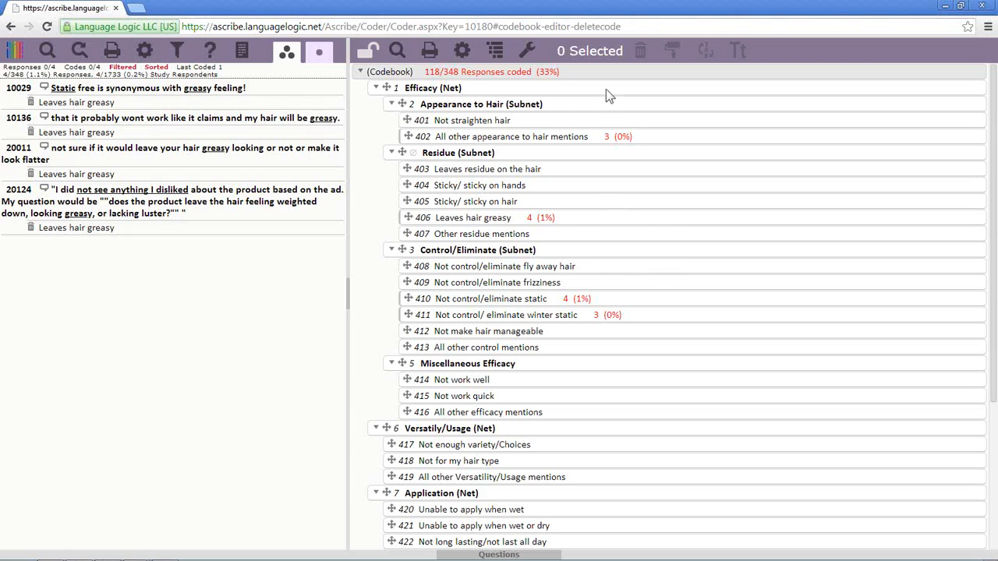
Select all descendants of the Codebook root and deselect everything again
right_click(425, 74)
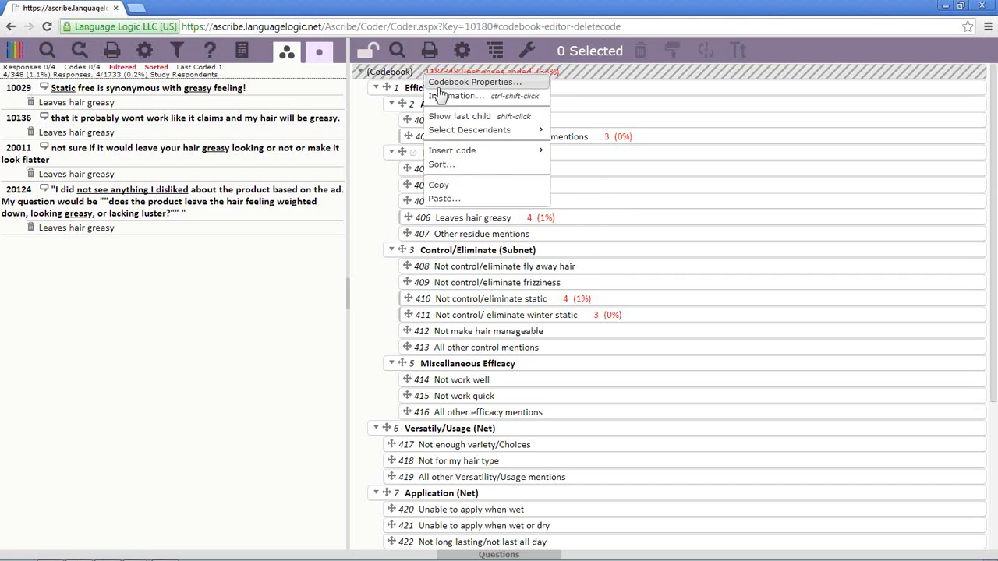
mouse_move(475, 130)
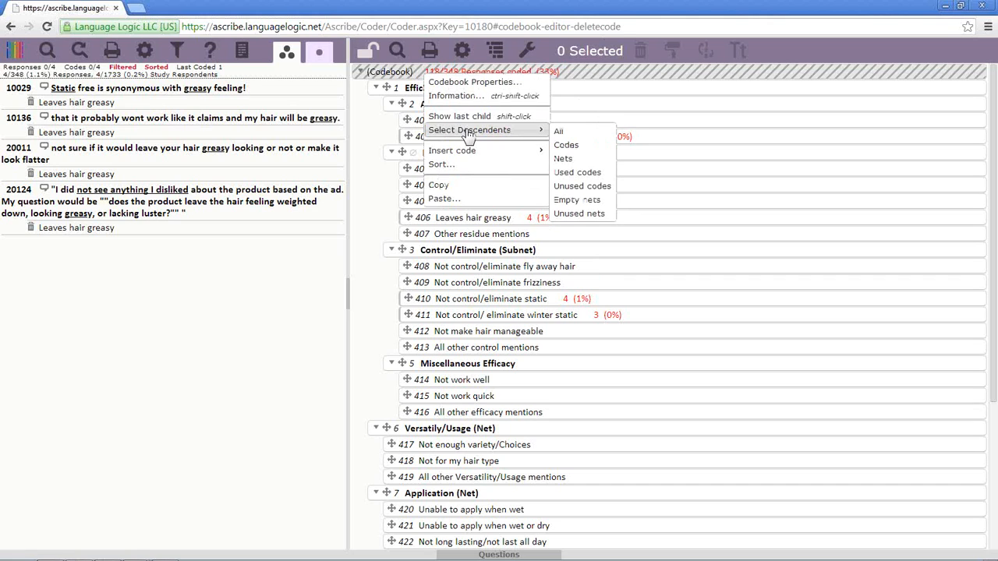
click(584, 131)
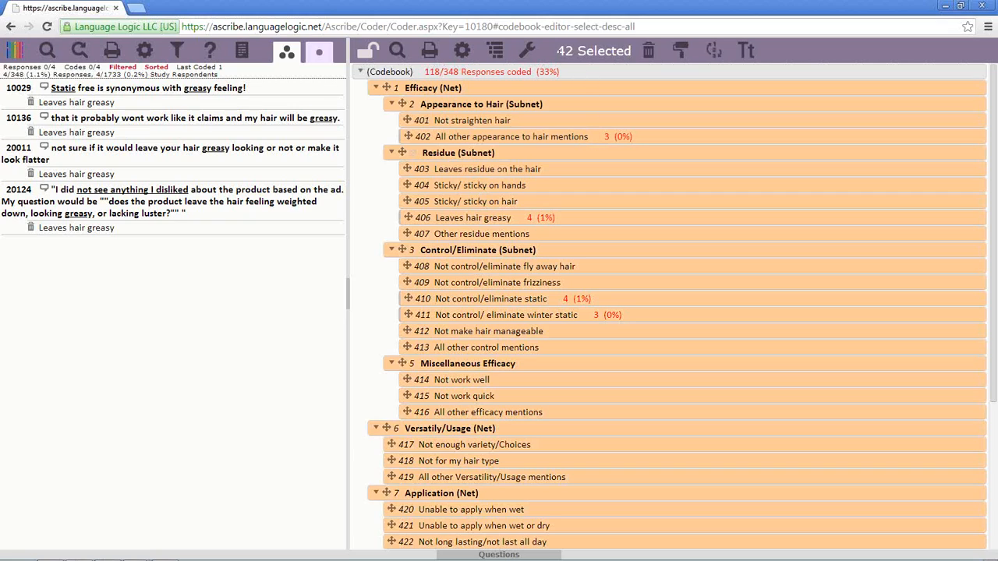
drag(557, 50, 634, 58)
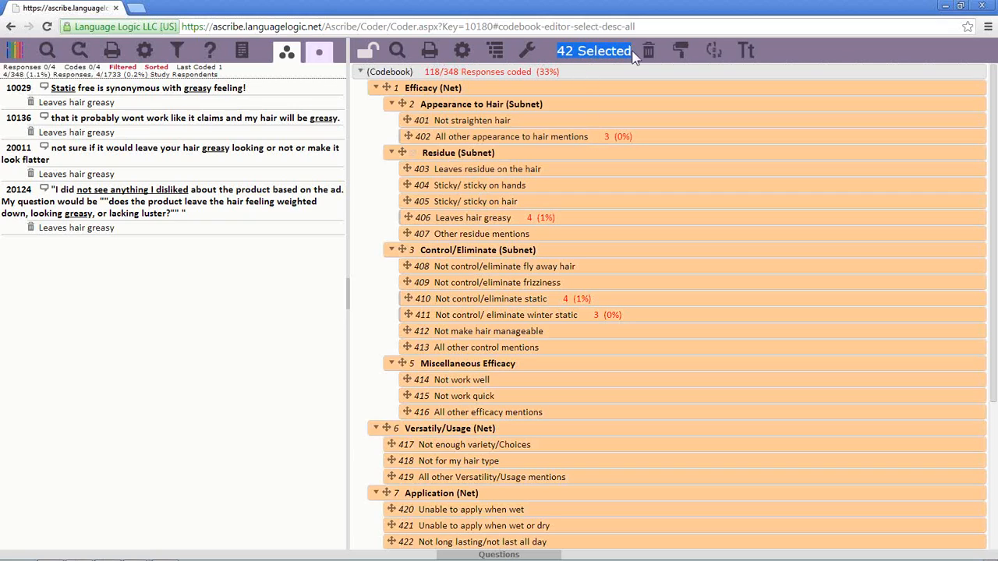
click(548, 59)
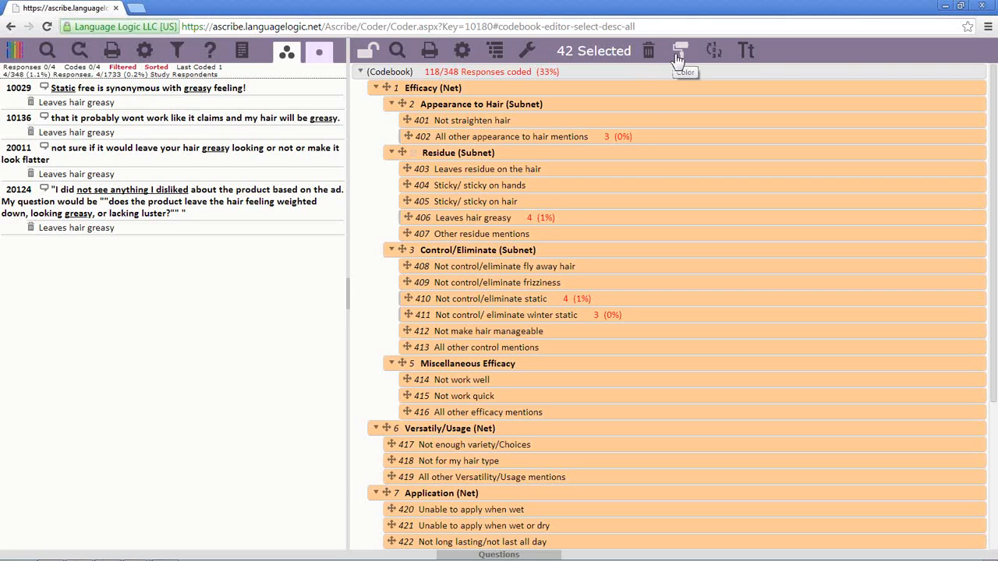
right_click(464, 74)
click(519, 153)
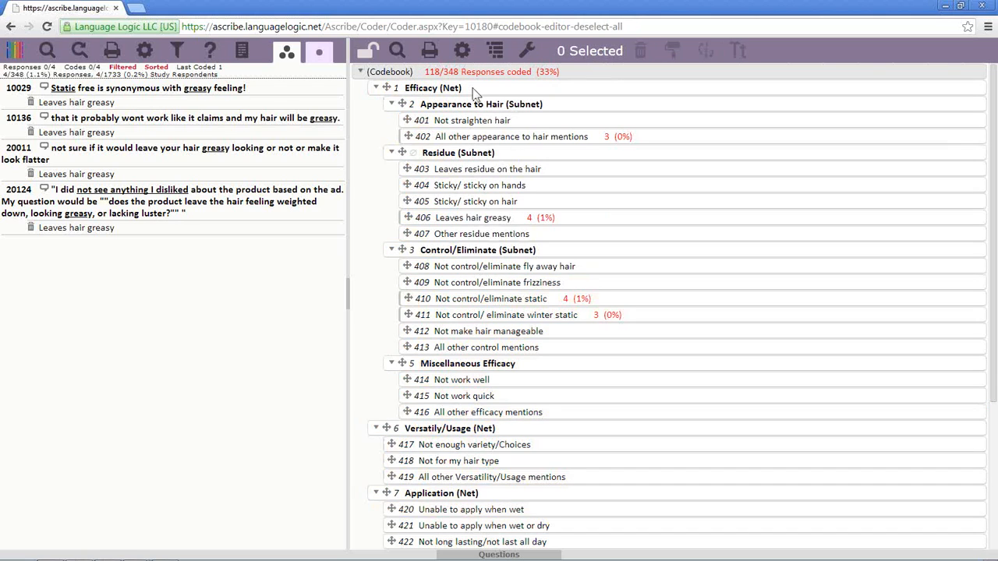
Select only the nets among the descendants of Efficacy (Net) and set their color to green
right_click(473, 92)
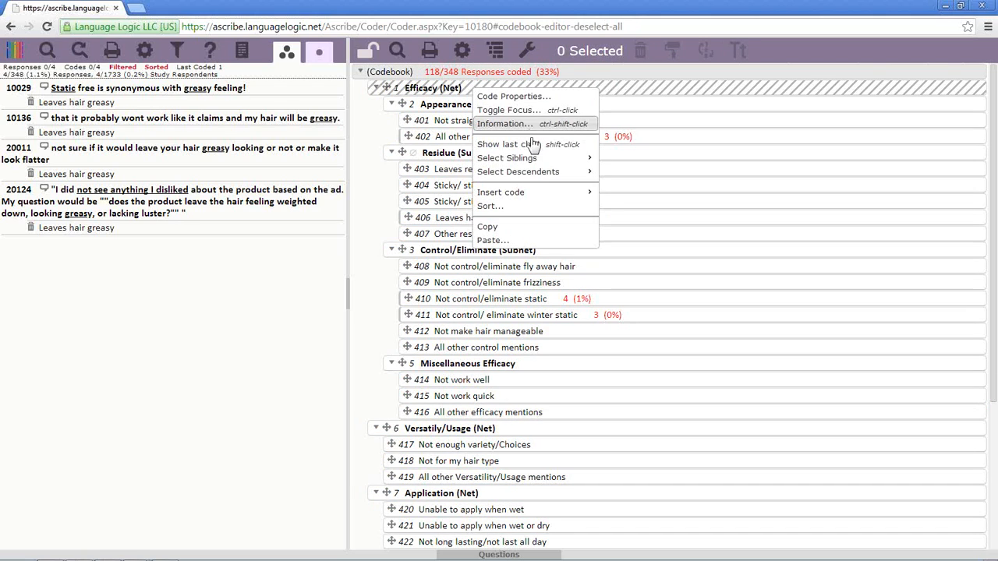
mouse_move(543, 176)
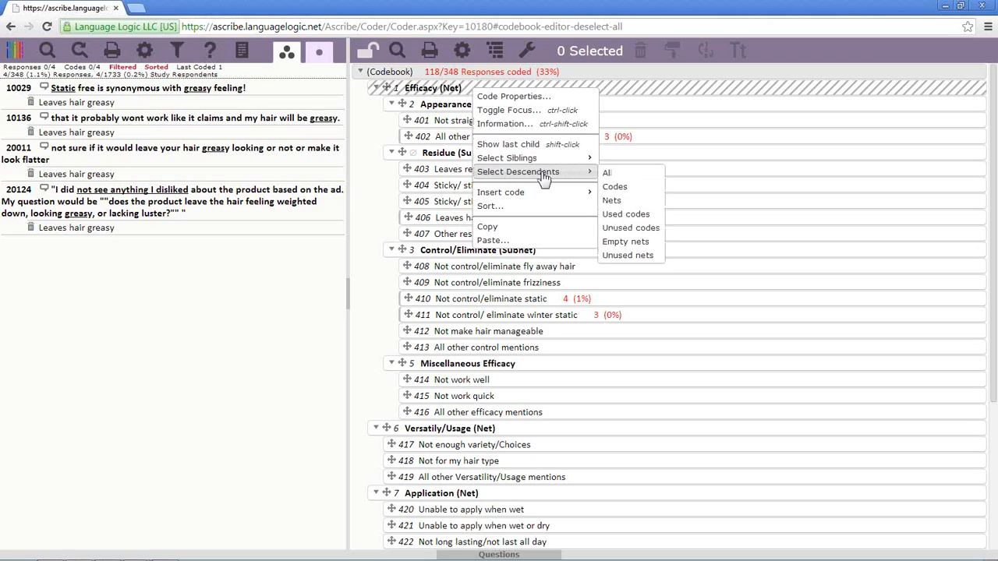
click(631, 200)
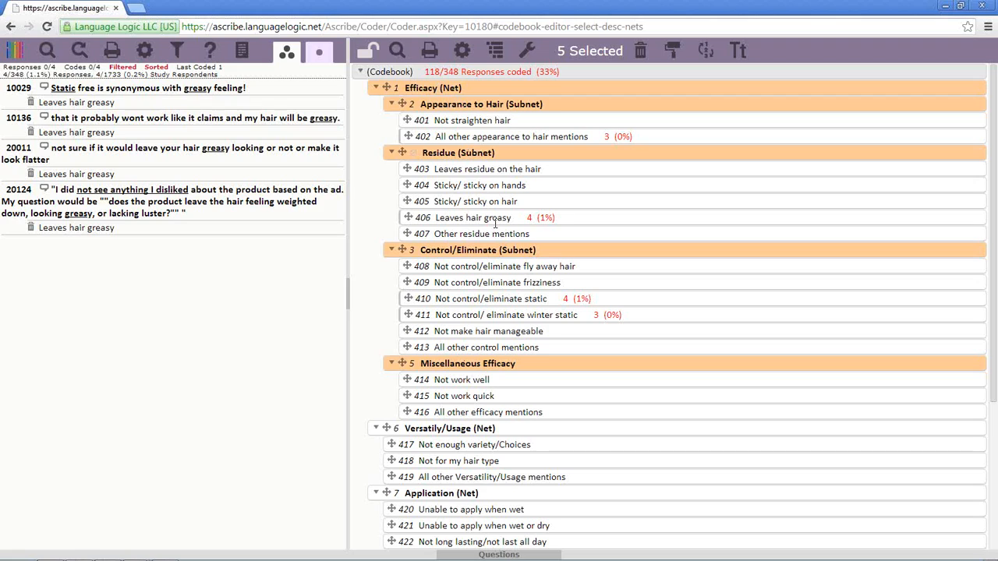
click(674, 53)
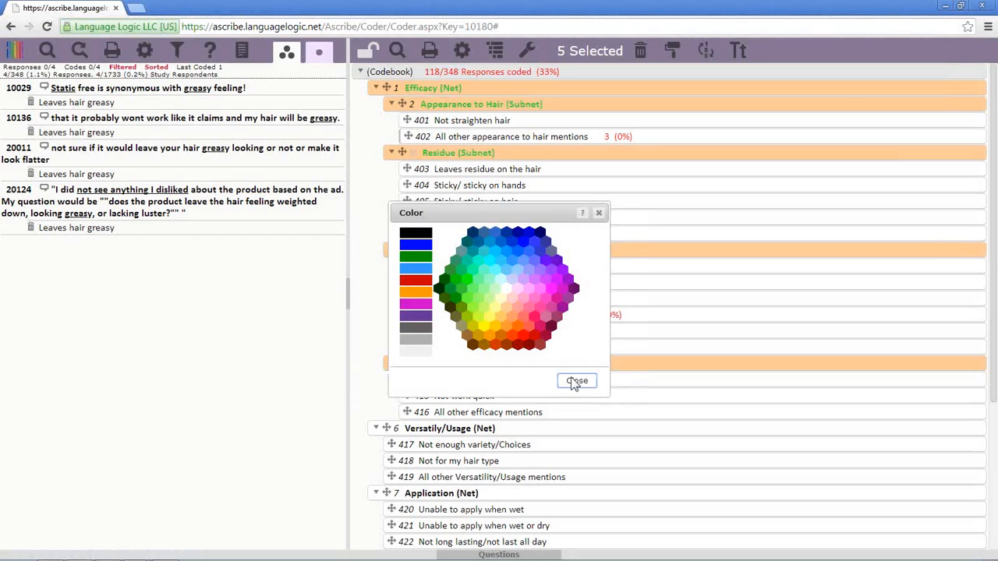
click(577, 381)
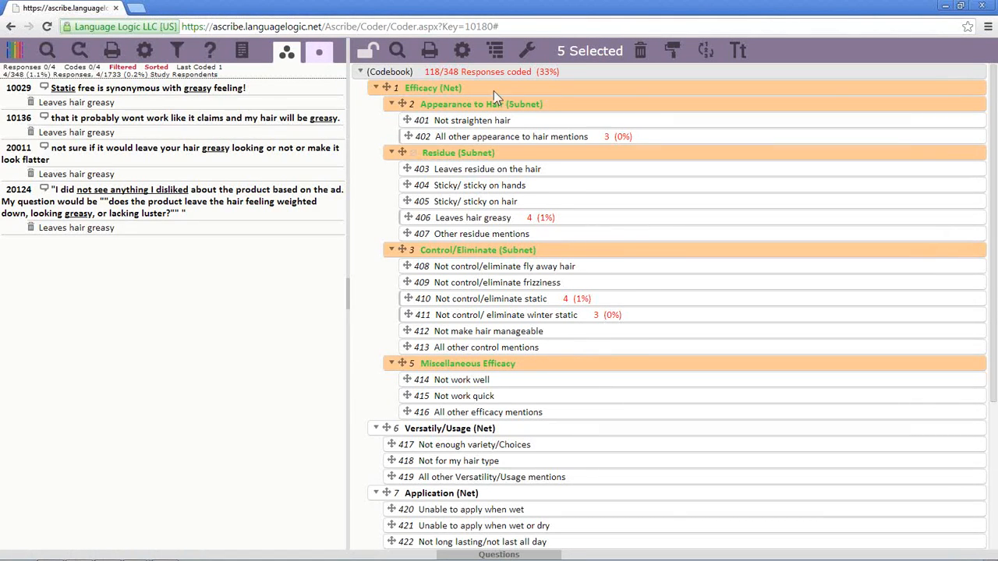
Clear the current selection, select codes 401 through 407 individually, and deselect everything again
right_click(478, 71)
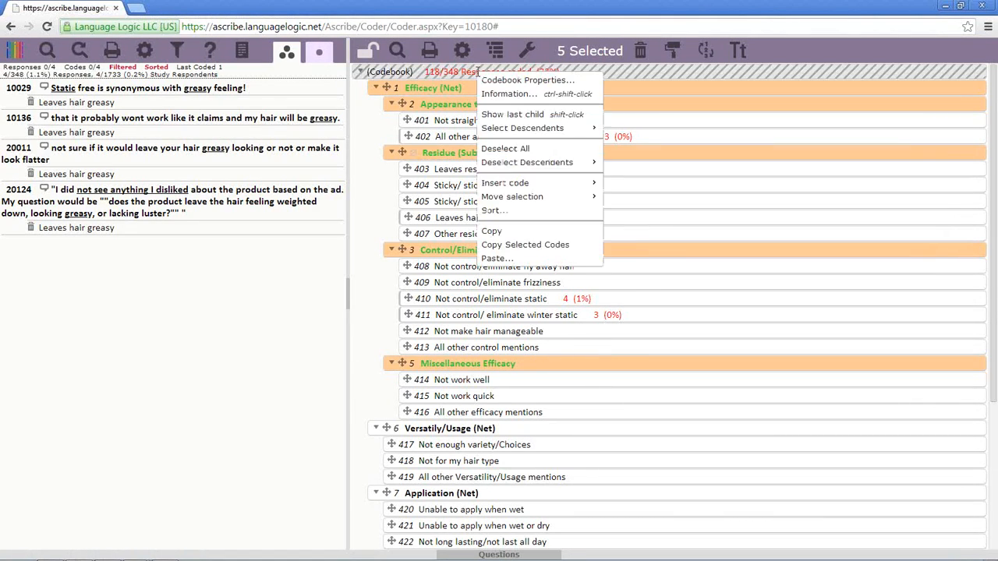
click(530, 149)
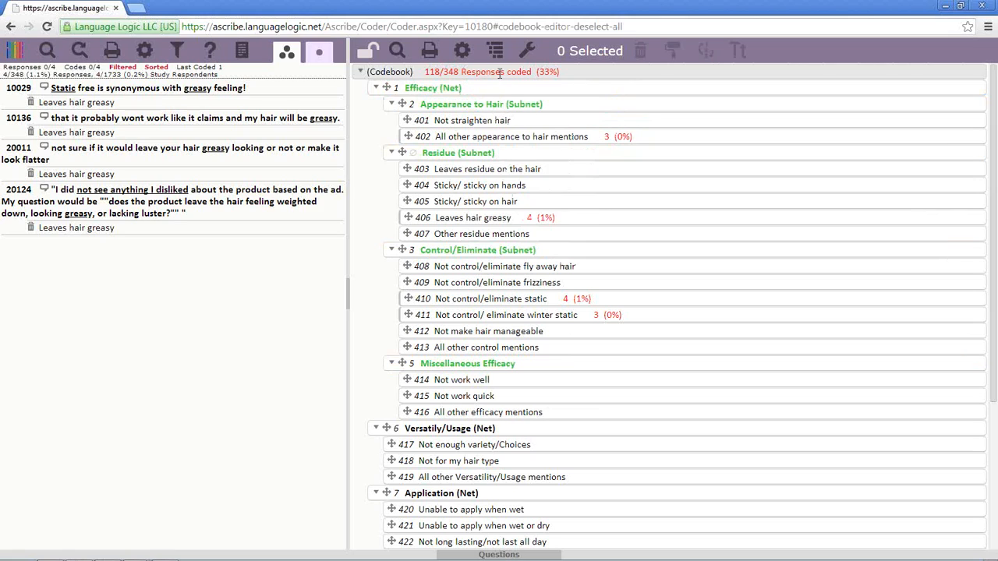
click(529, 123)
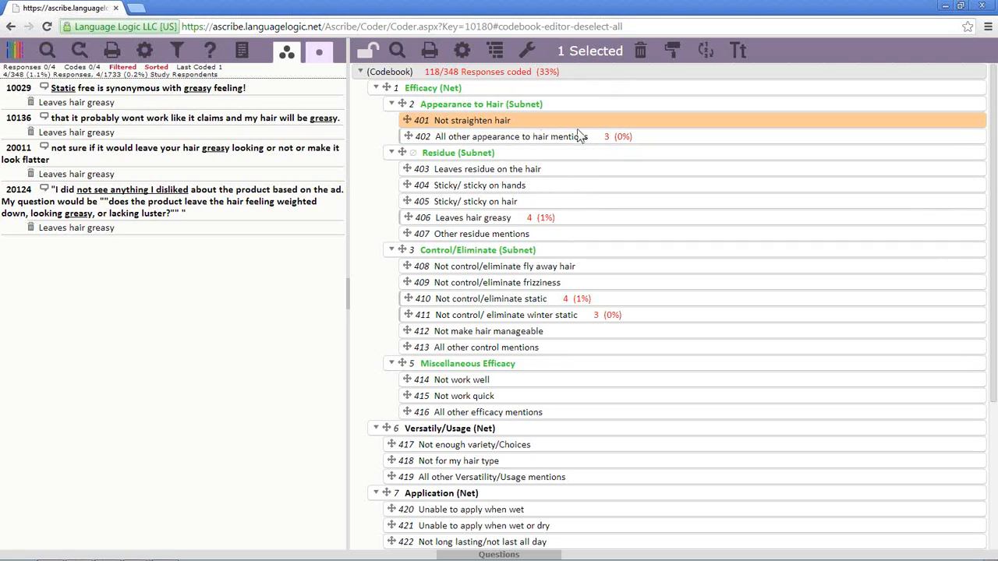
click(583, 136)
click(581, 170)
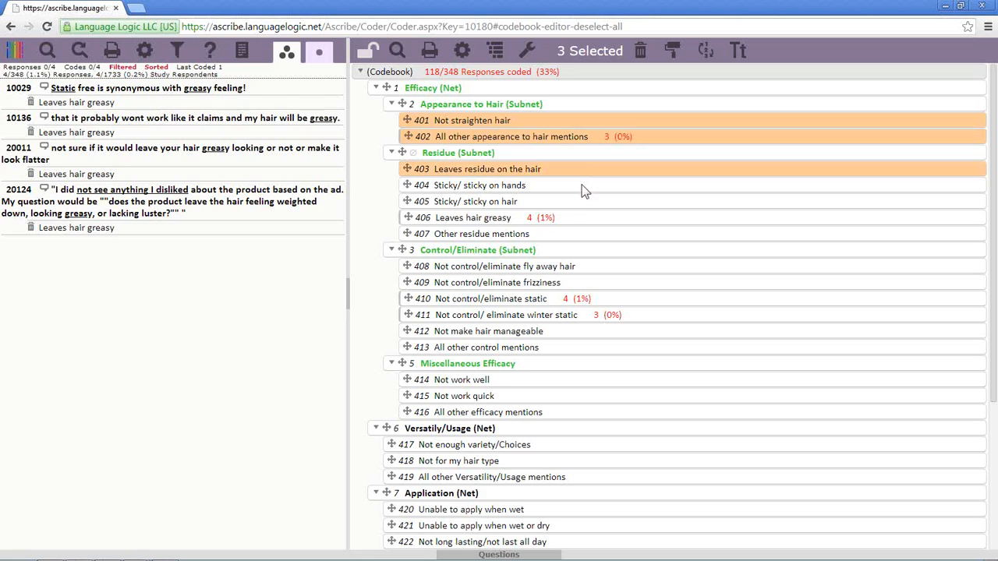
click(584, 185)
click(584, 202)
click(589, 218)
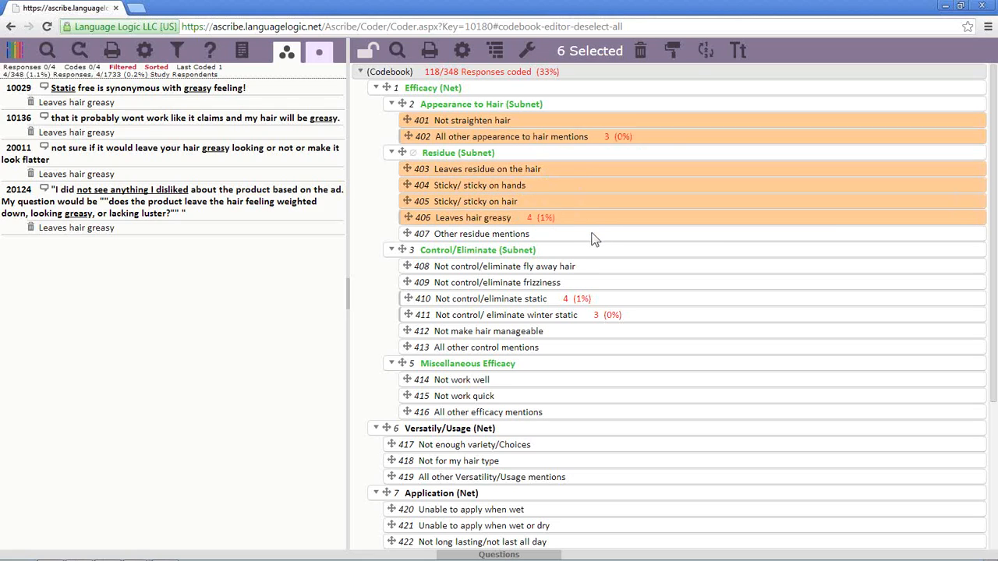
click(592, 235)
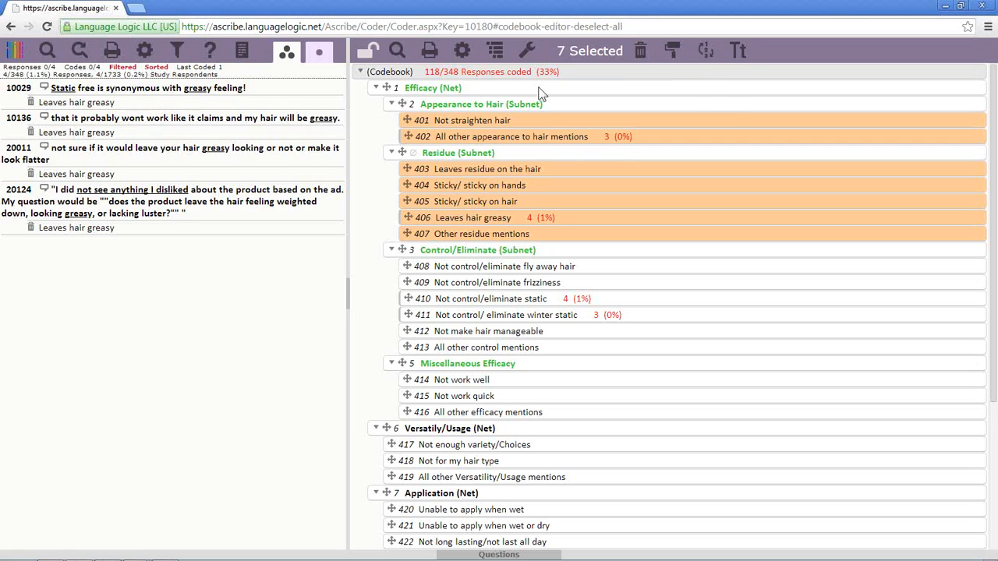
right_click(455, 71)
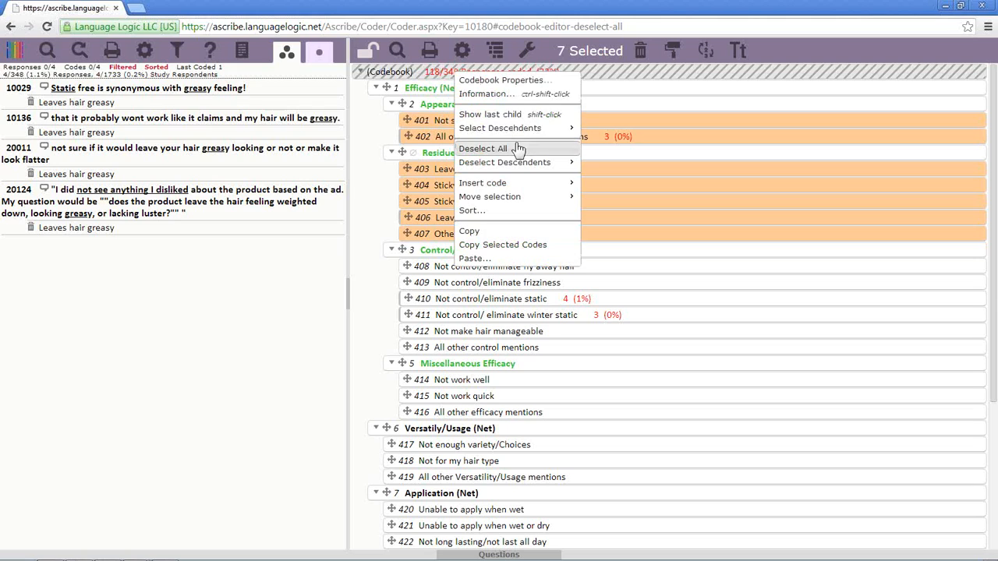
click(516, 149)
Select all nets in the codebook and change their text to uppercase
right_click(483, 71)
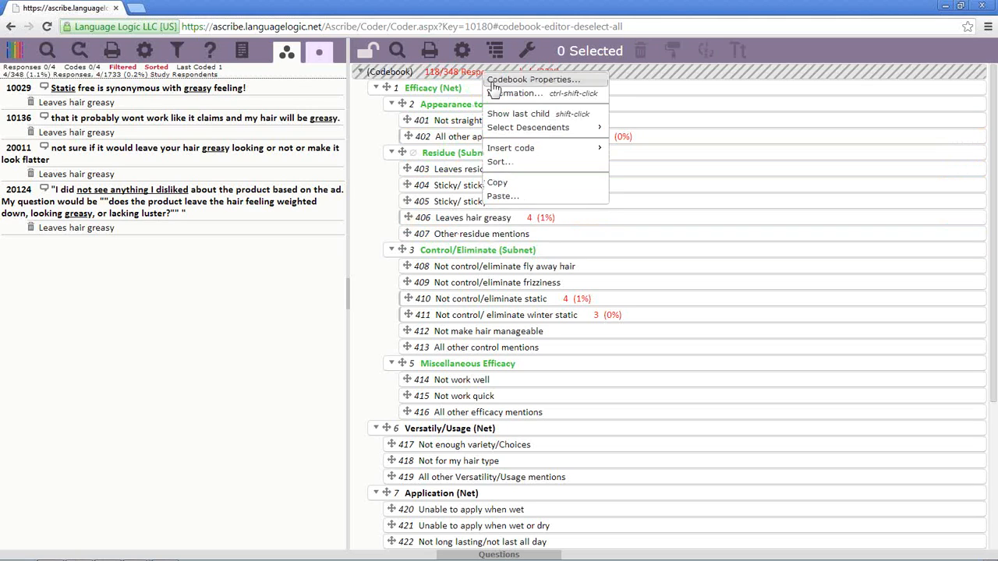
mouse_move(548, 132)
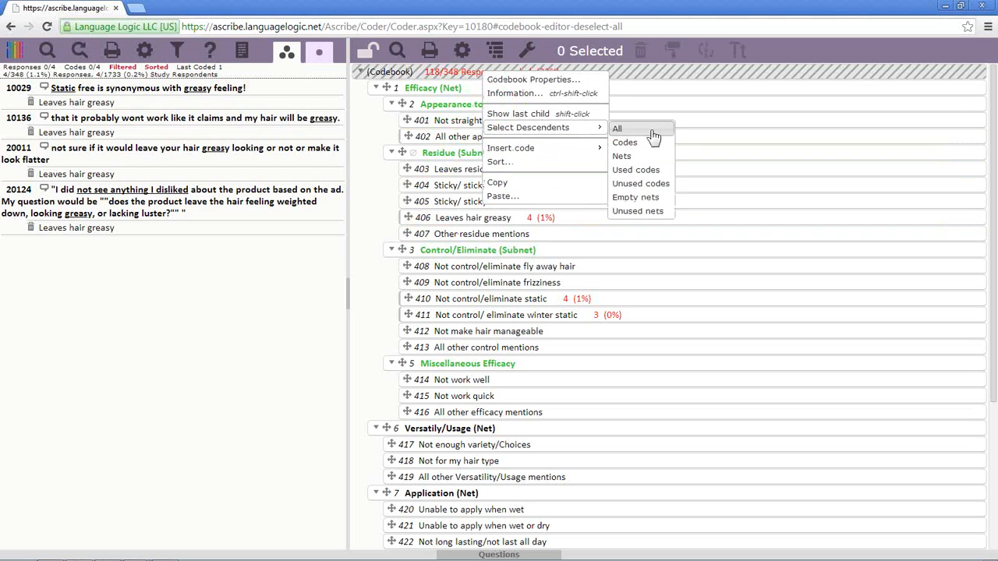
click(628, 156)
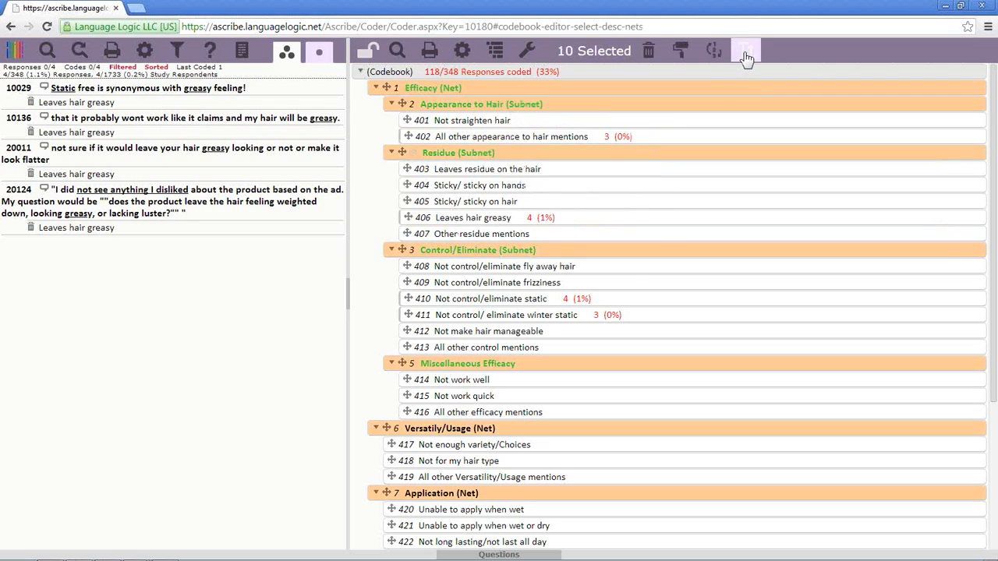
click(746, 54)
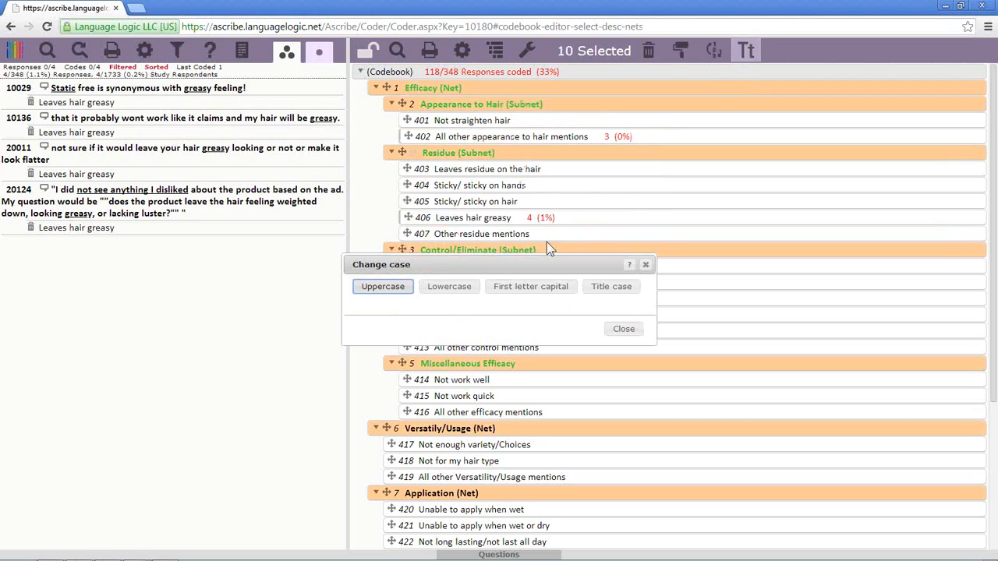
click(401, 291)
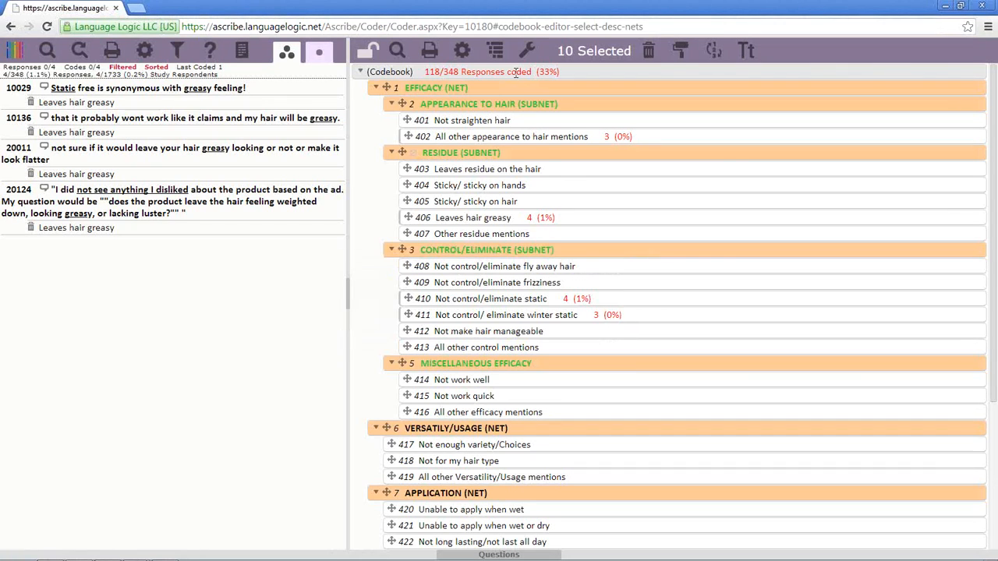
Replace the net selection with all codes in the codebook and change their text to lowercase
right_click(515, 72)
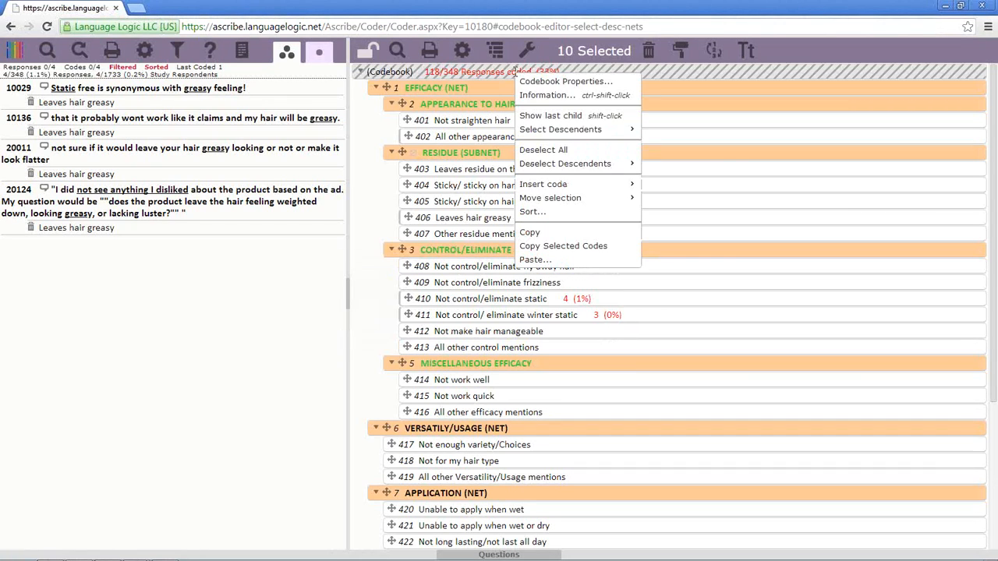
click(585, 150)
right_click(526, 67)
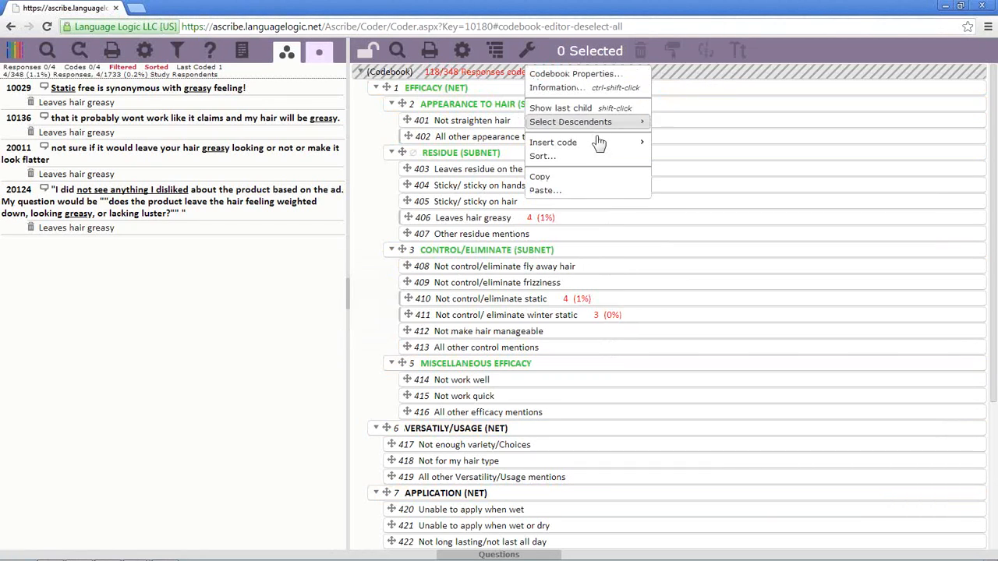
mouse_move(624, 122)
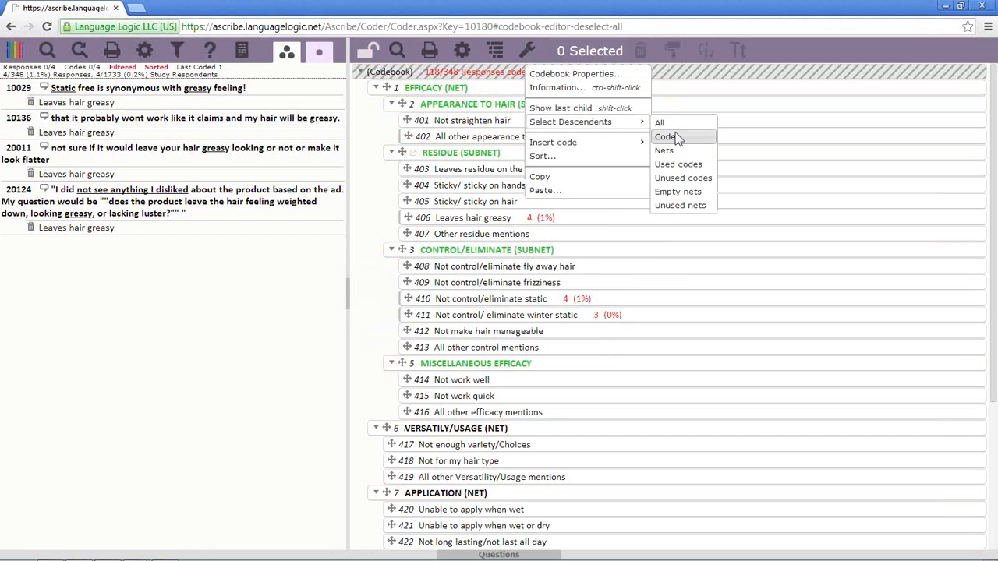
click(675, 137)
click(747, 51)
click(461, 289)
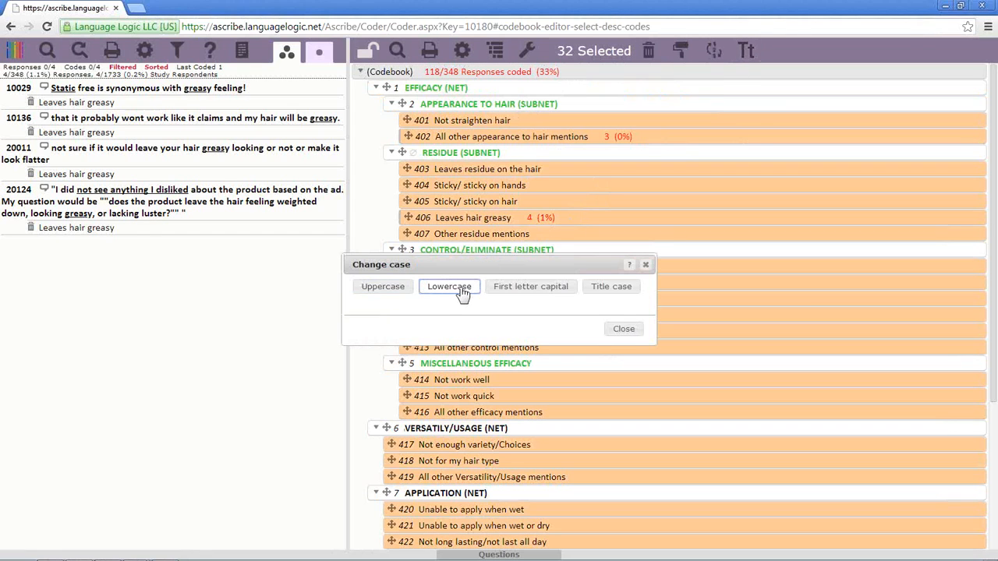
click(463, 291)
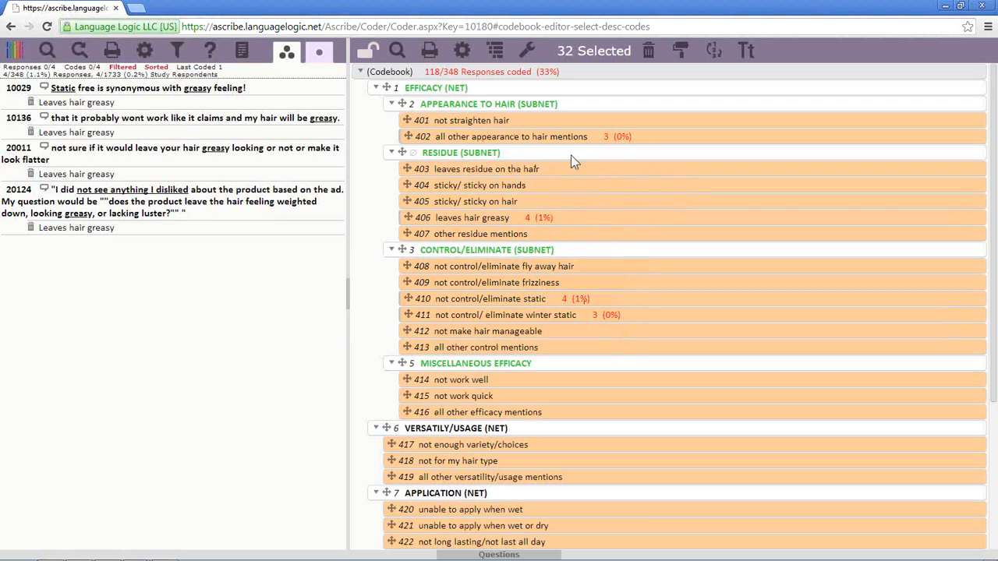
Deselect all codes in the codebook, leaving no individual code such as 402 selected
right_click(485, 71)
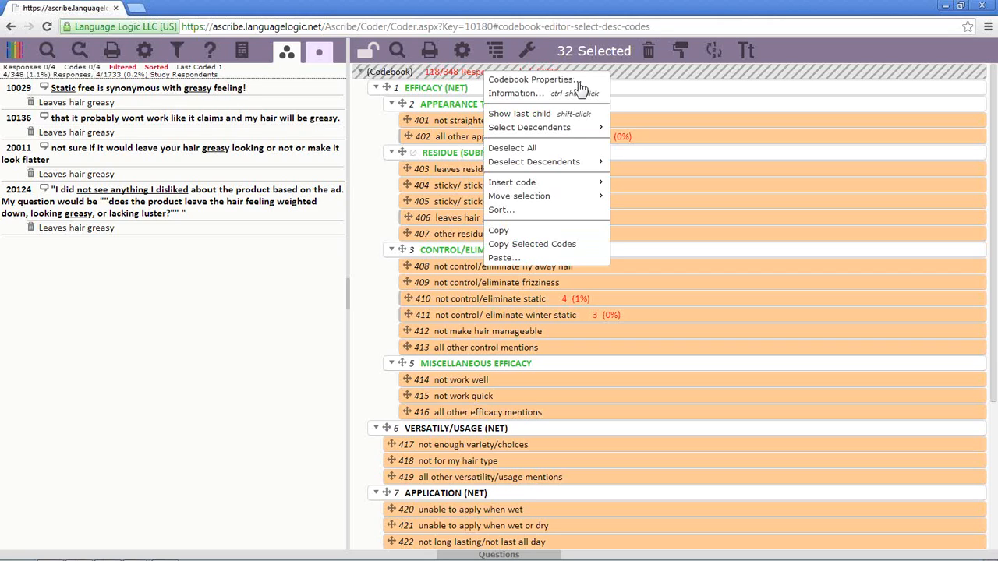
click(563, 149)
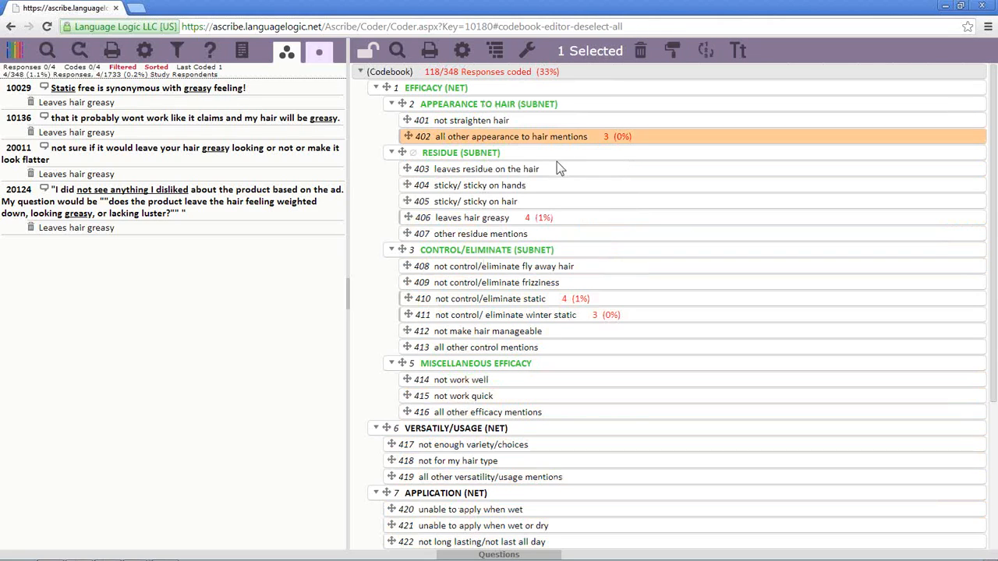
click(558, 171)
click(550, 167)
click(553, 135)
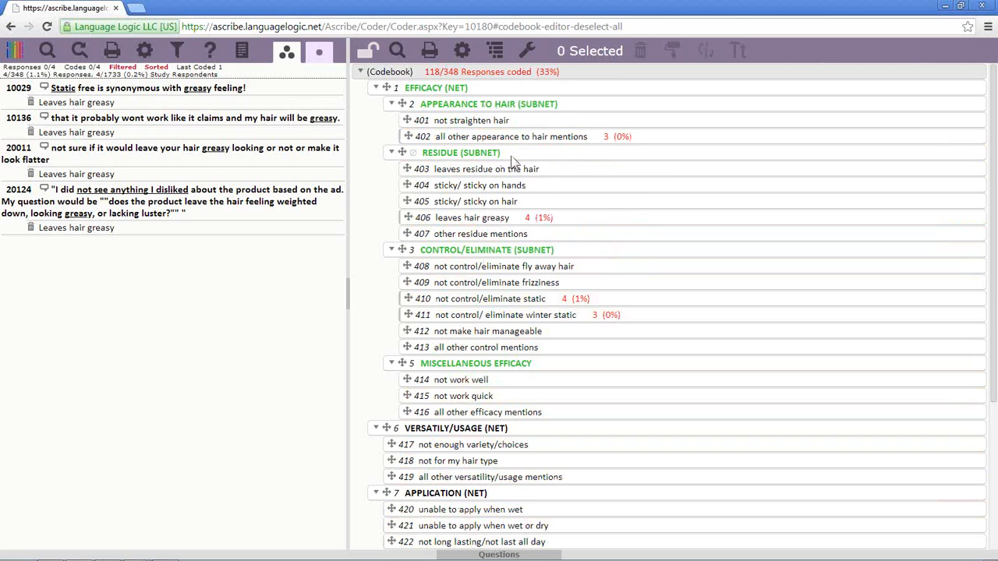
Select only the codes among the descendants of Residue (Subnet) and deselect them all again
right_click(508, 159)
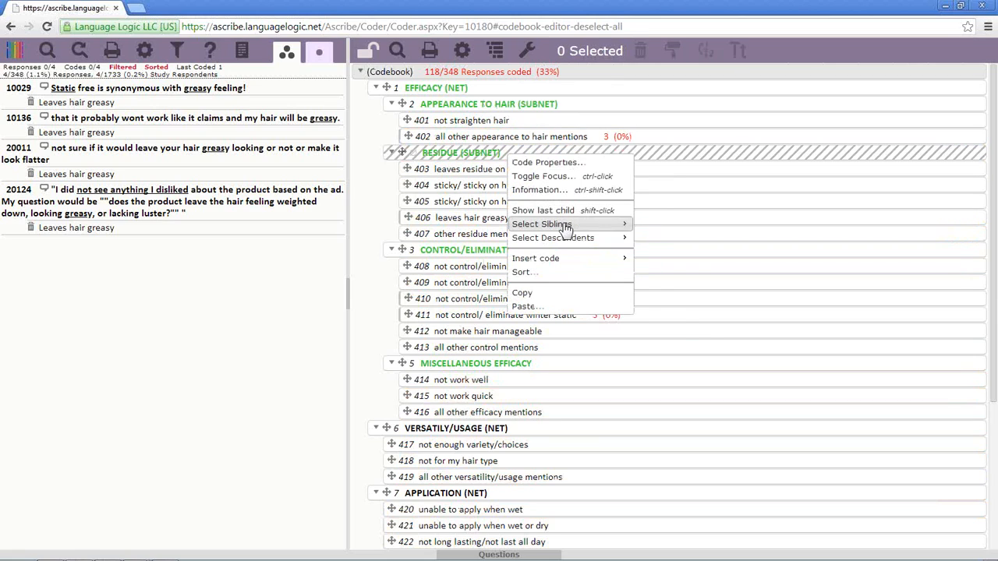
mouse_move(573, 240)
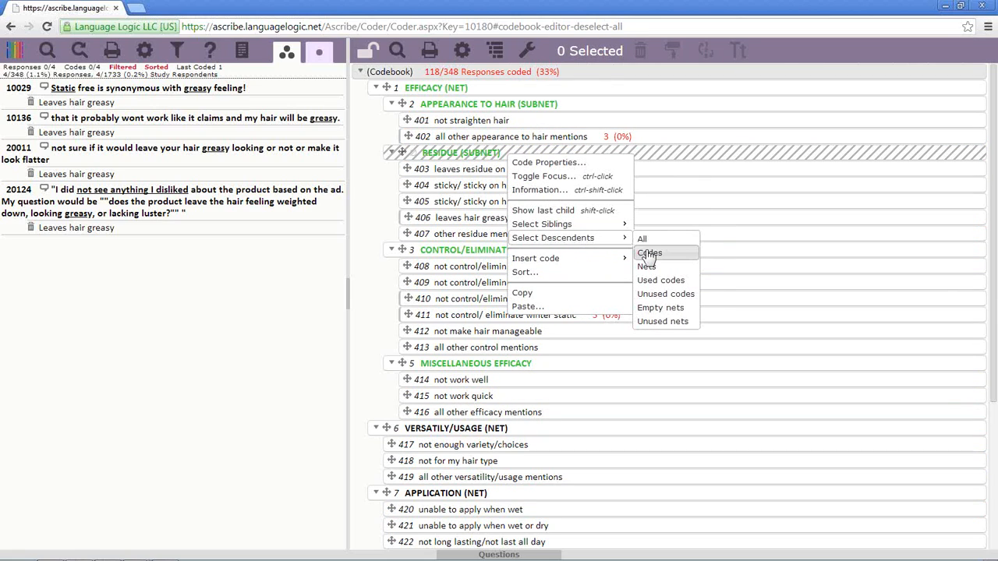
click(649, 253)
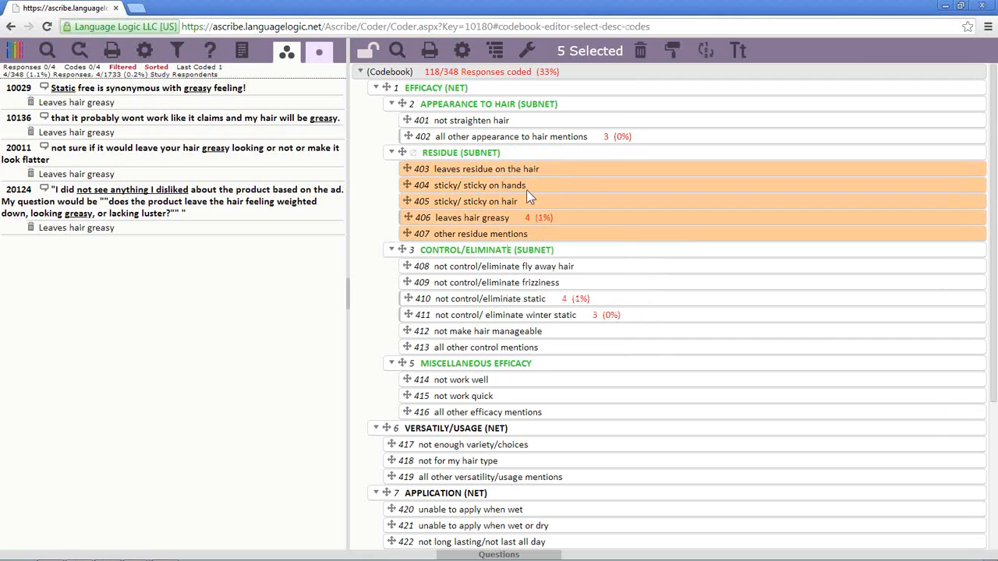
right_click(522, 154)
mouse_move(602, 226)
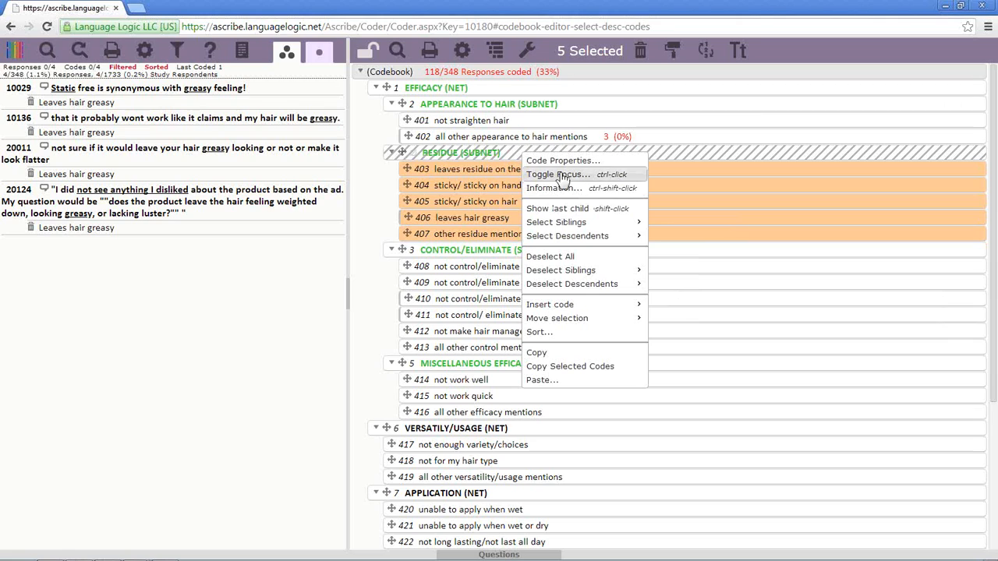
click(551, 257)
Select the sibling nets of Residue (Subnet) and deselect everything again
right_click(513, 161)
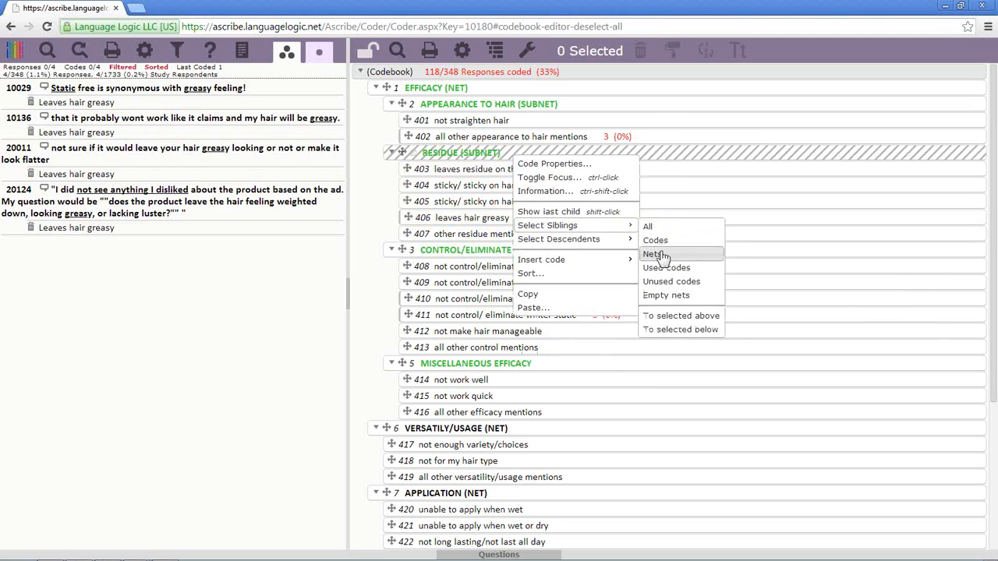
click(660, 255)
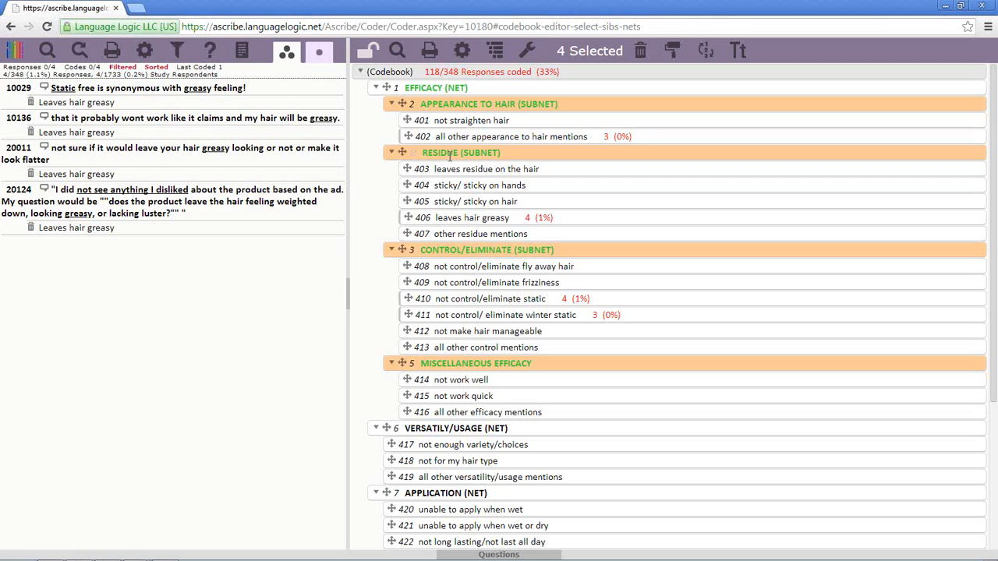
right_click(451, 152)
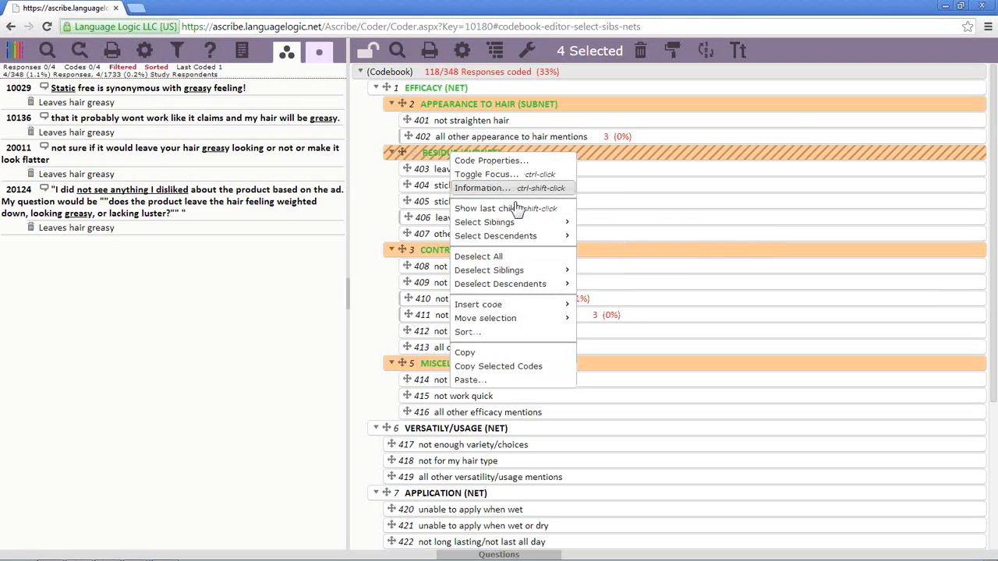
click(518, 256)
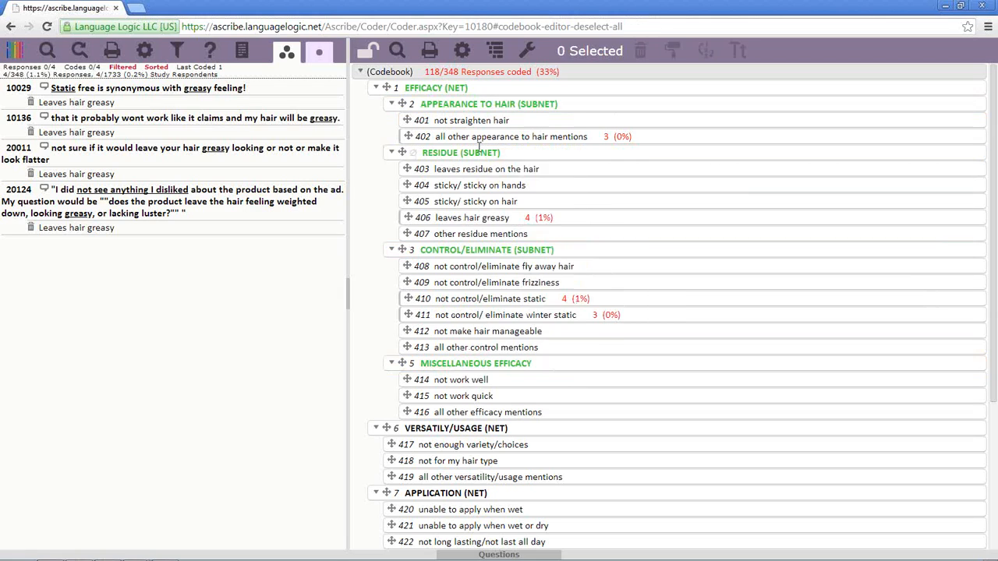
Select the descendant codes of Residue (Subnet) once more and clear the selection
right_click(479, 150)
mouse_move(550, 234)
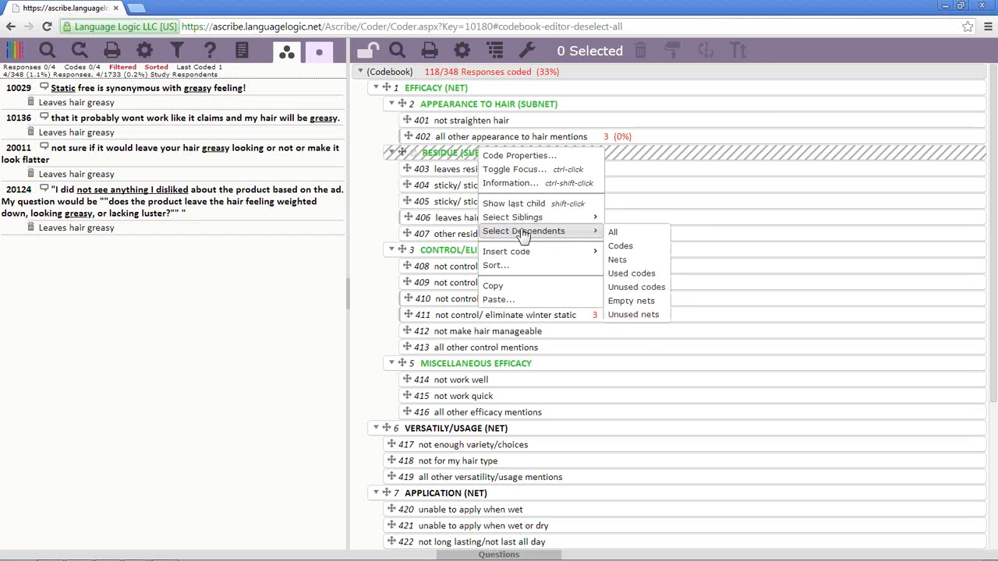
click(630, 244)
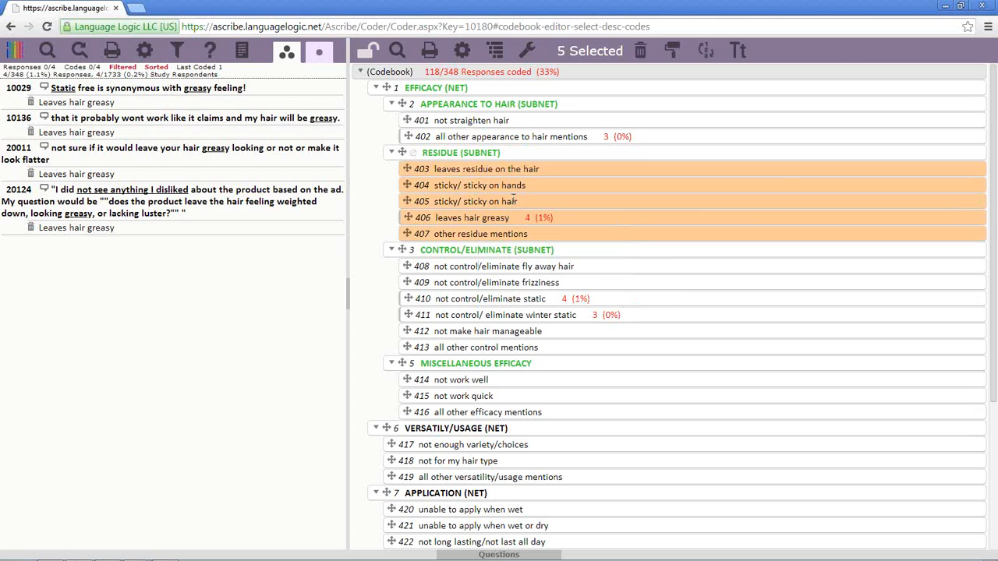
right_click(491, 153)
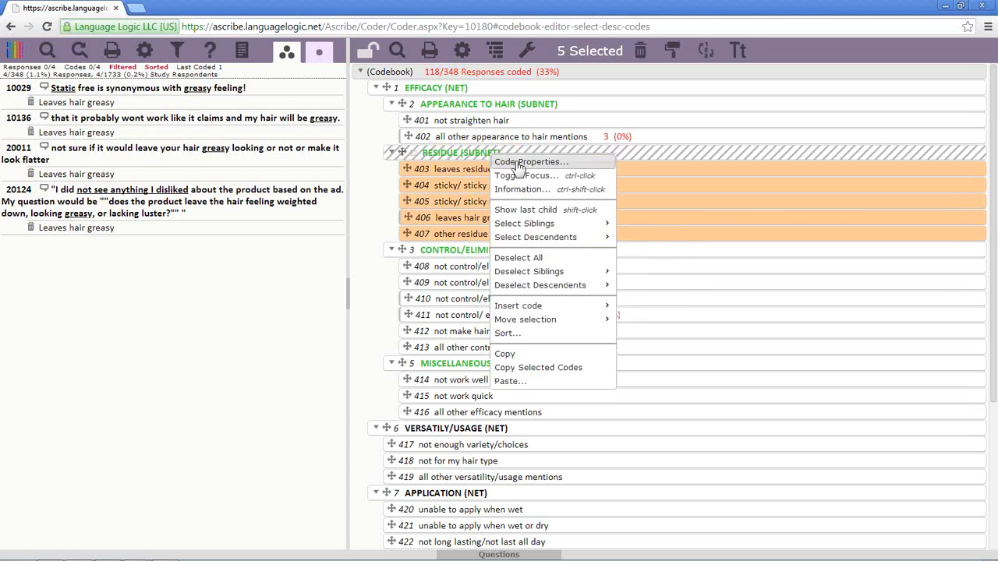
click(544, 258)
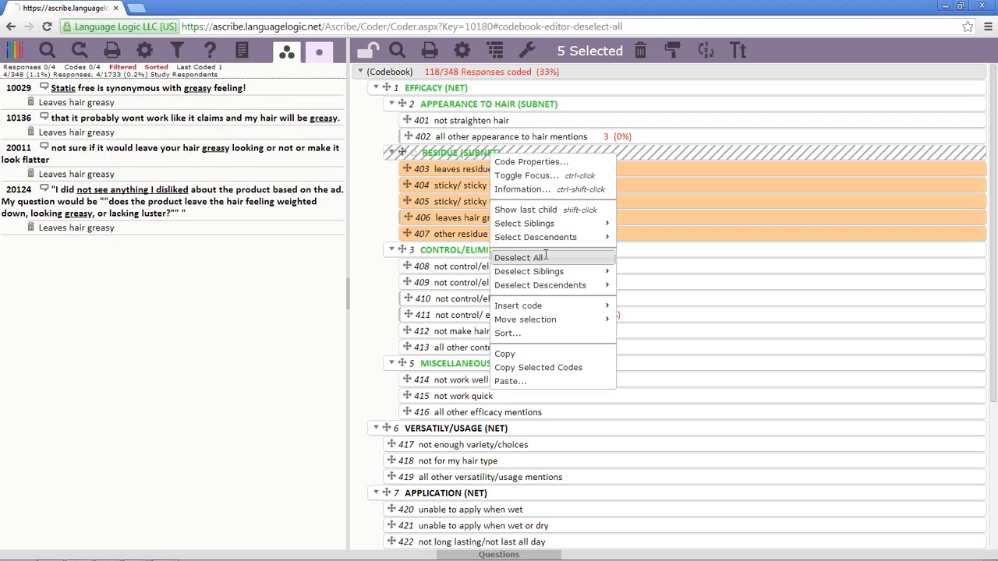
Select the codes under Residue (Subnet), excluding code 403, leaves residue on the hair
right_click(511, 156)
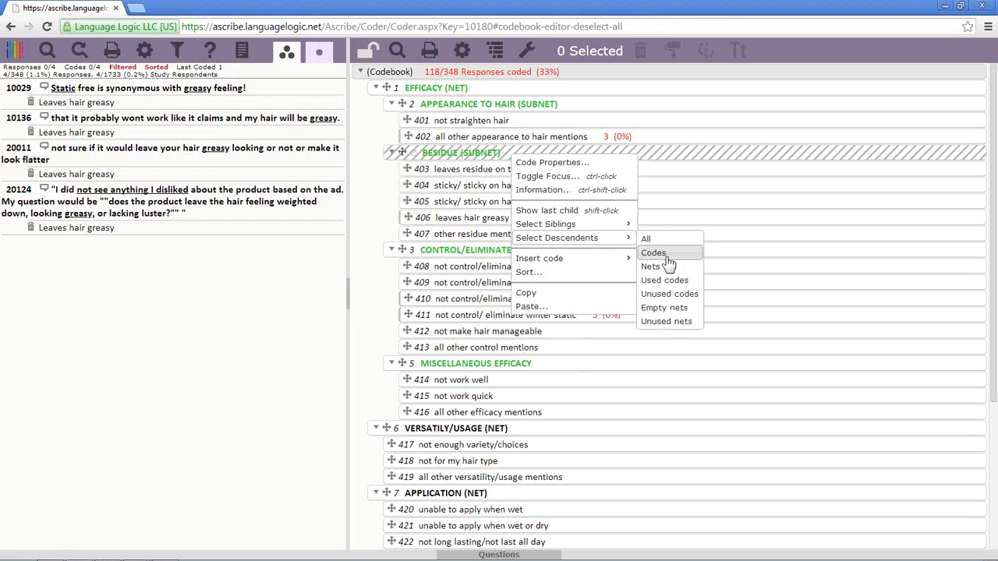
click(666, 258)
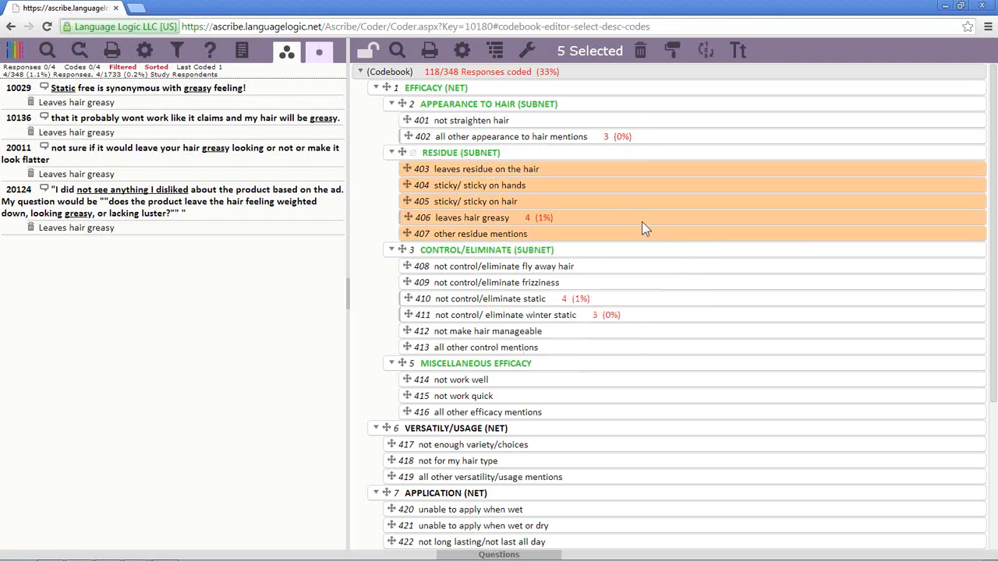
ctrl+click(546, 168)
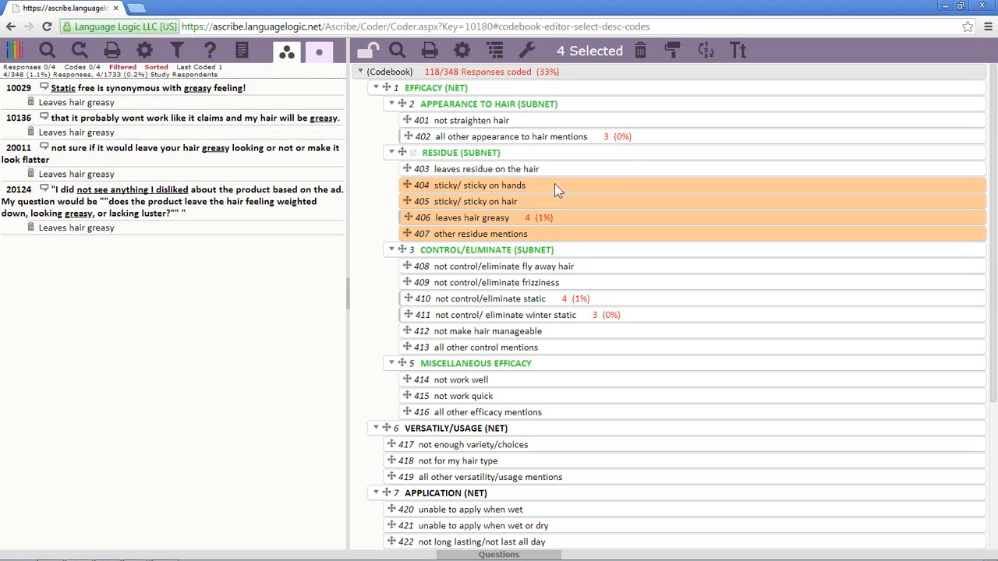
Deselect codes 404 through 407 one by one under Residue (Subnet)
ctrl+click(554, 185)
ctrl+click(565, 201)
ctrl+click(572, 218)
ctrl+click(581, 236)
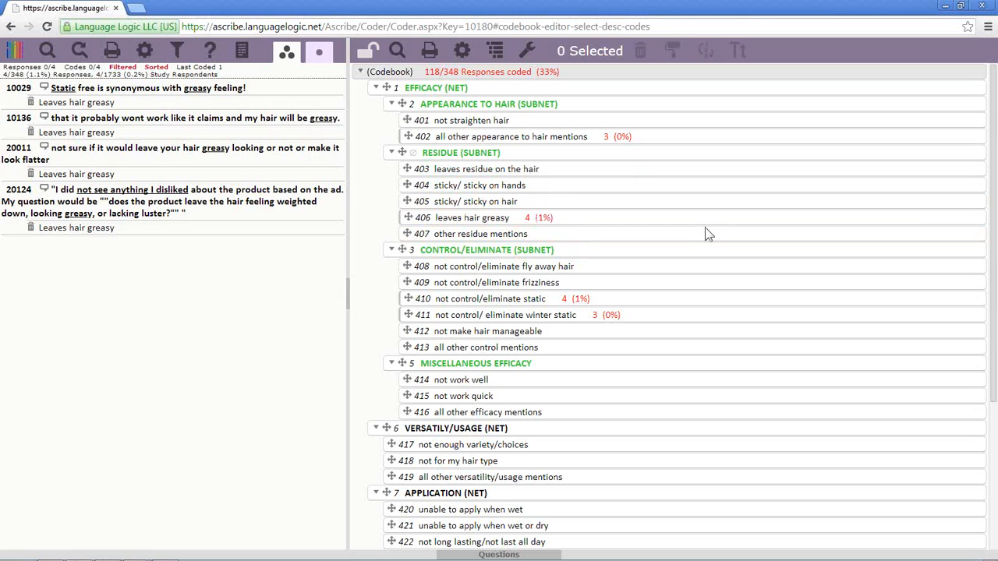
Select all descendants of the codebook root, both nets and codes, and deselect everything again
right_click(471, 72)
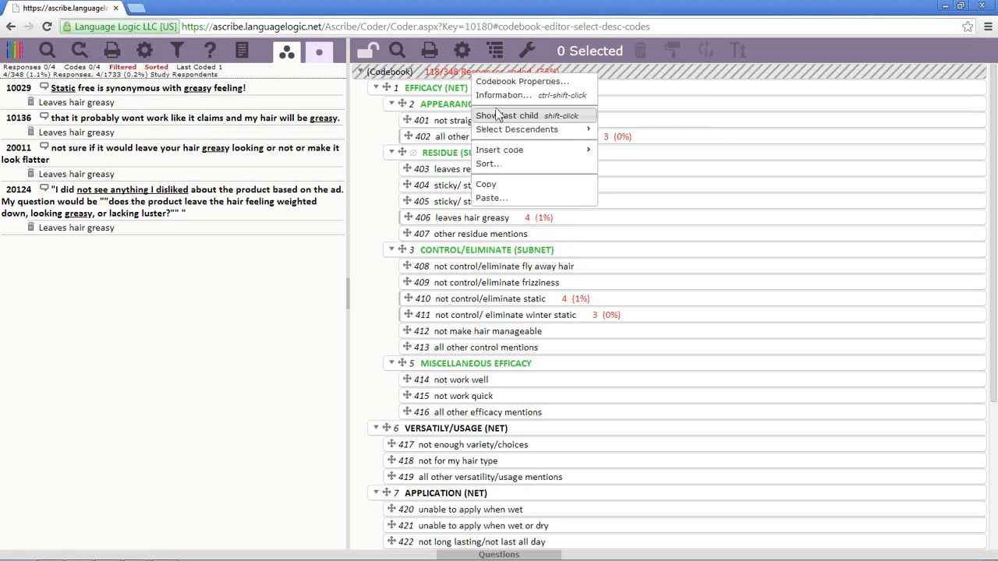
mouse_move(514, 129)
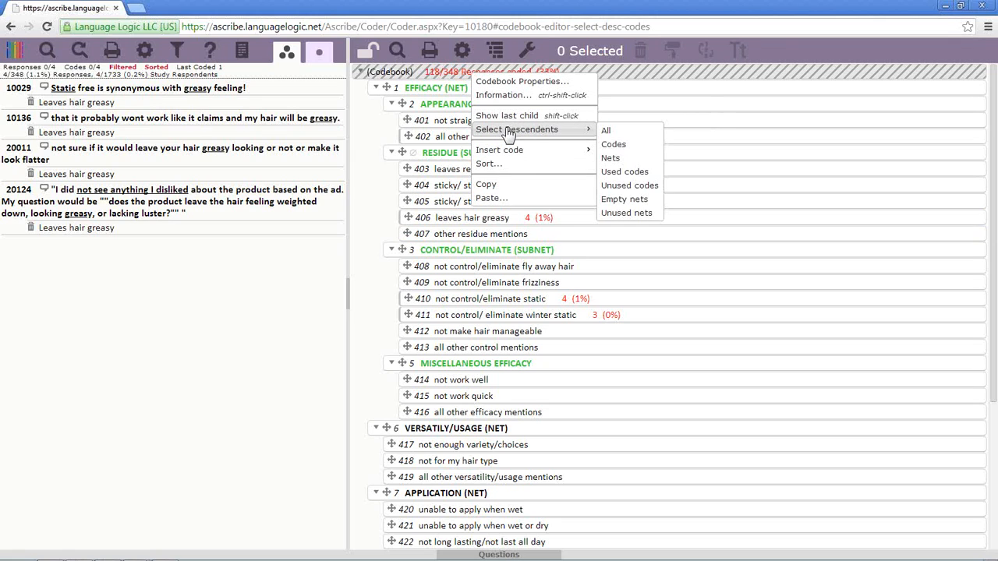
click(618, 133)
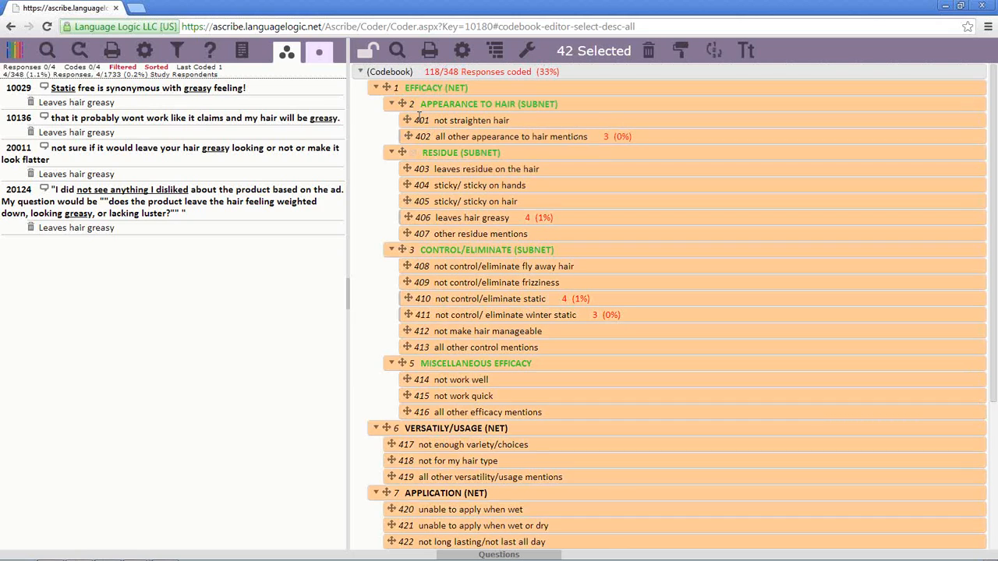
right_click(465, 74)
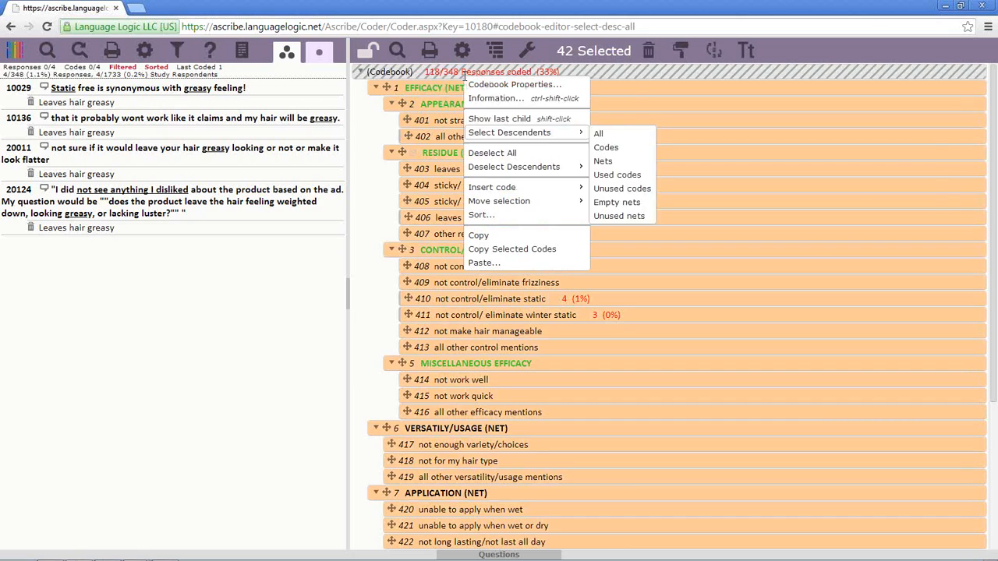
click(541, 156)
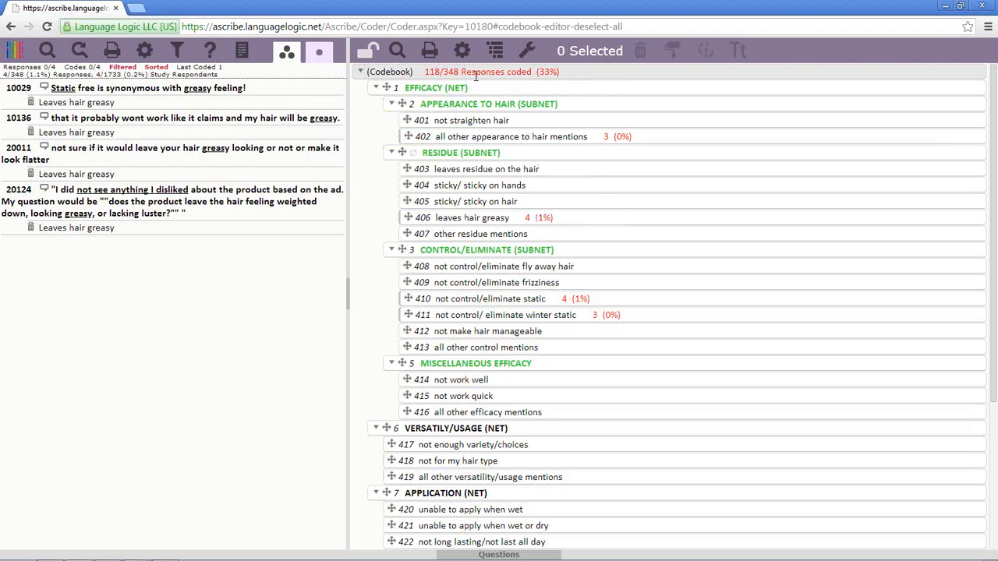
Select only the codes among the descendants of the codebook root
right_click(476, 74)
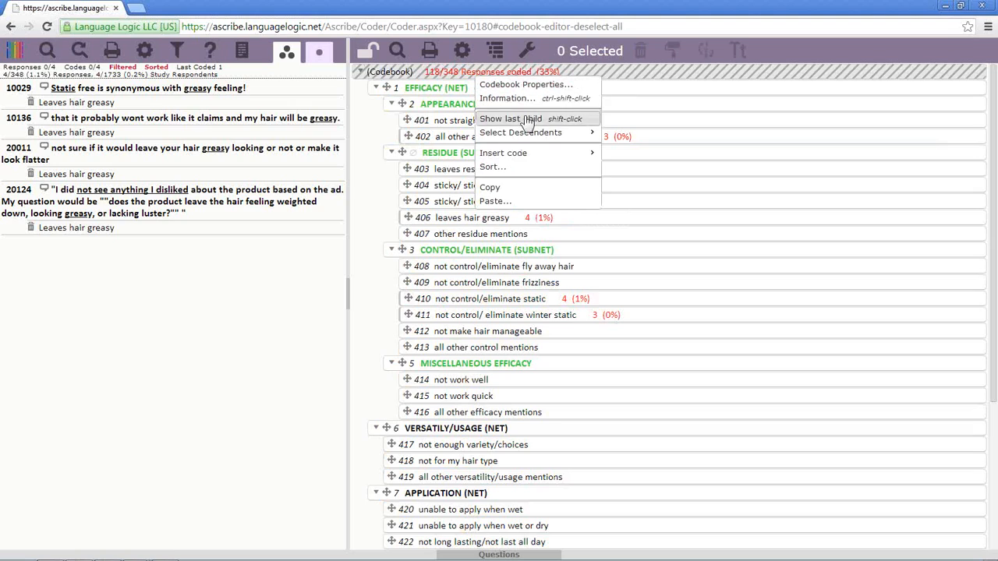
mouse_move(558, 132)
click(644, 147)
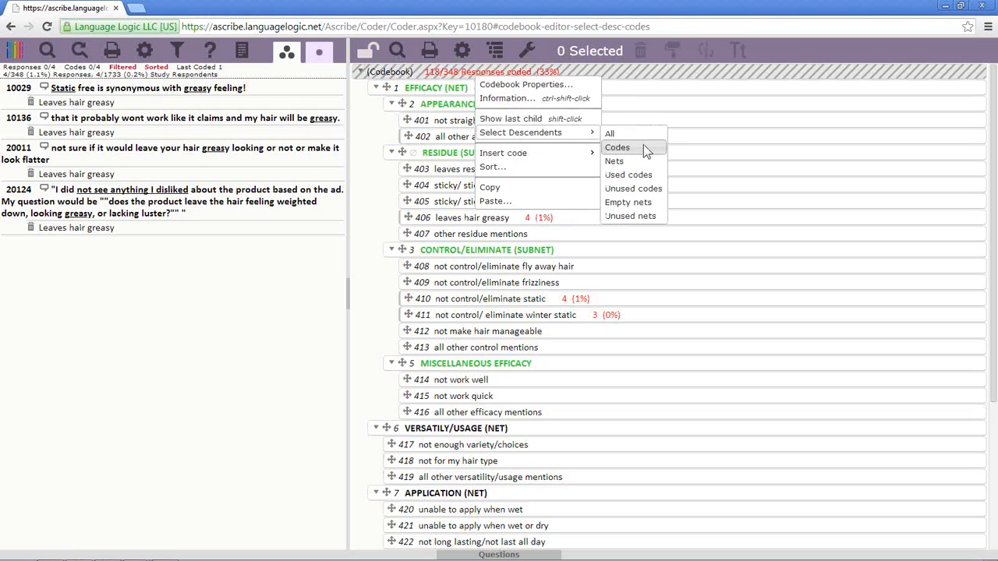
Renumber the selected codes' input and output IDs from 5001 in increments of 1, ignoring 998 and 999, and lock the codebook
click(711, 55)
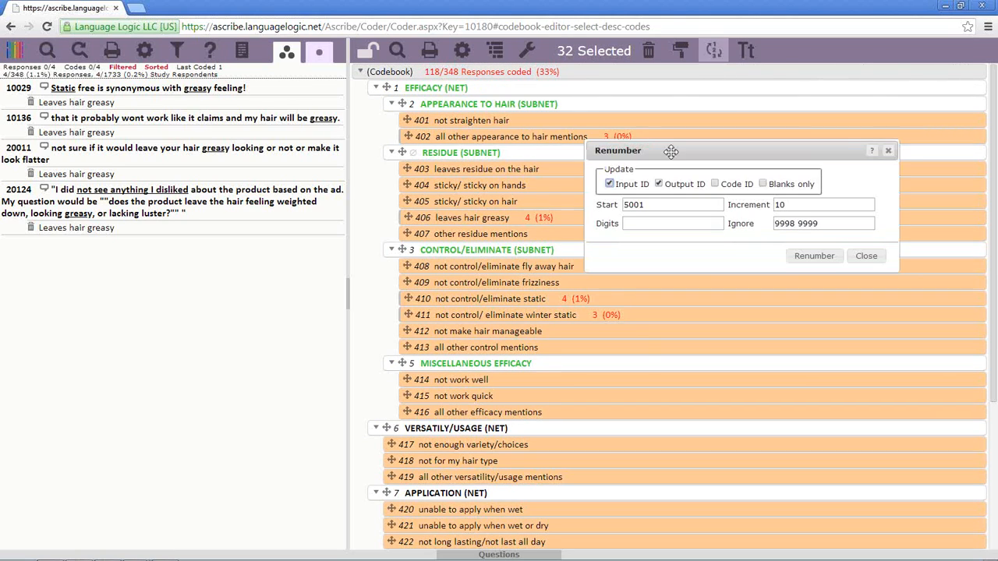
drag(797, 205, 718, 204)
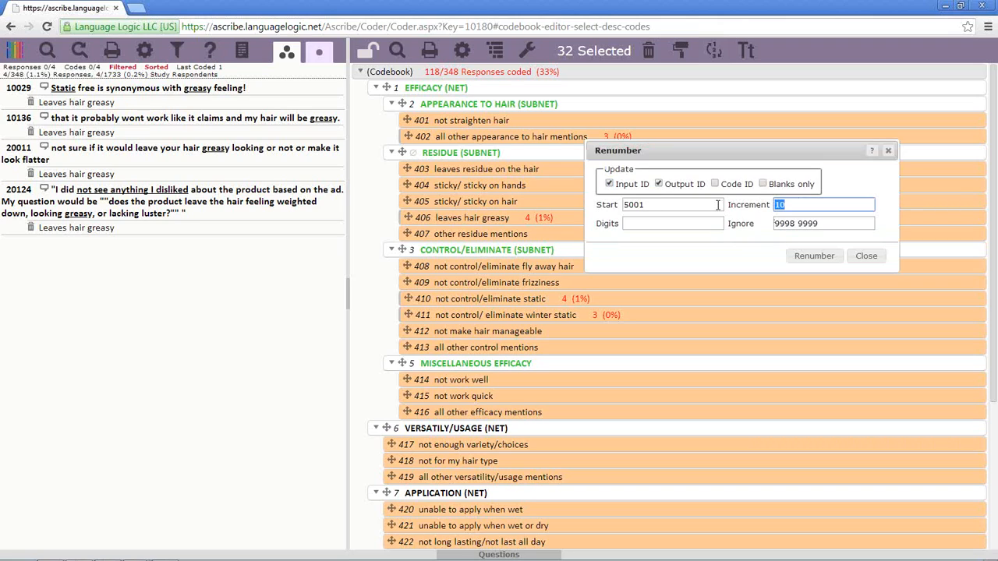
text(1)
click(792, 223)
key(BackSpace)
click(817, 223)
key(BackSpace)
click(827, 262)
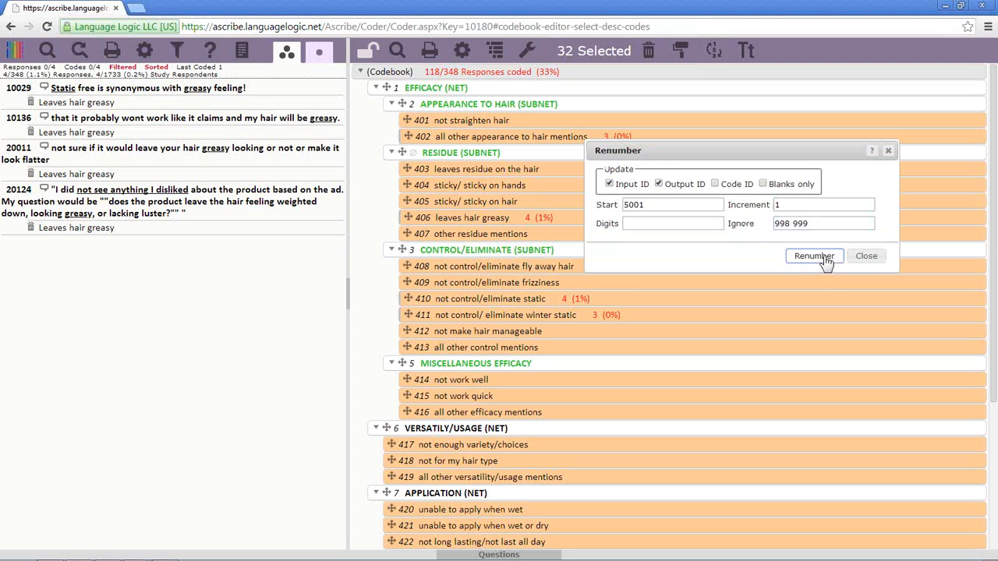
click(824, 256)
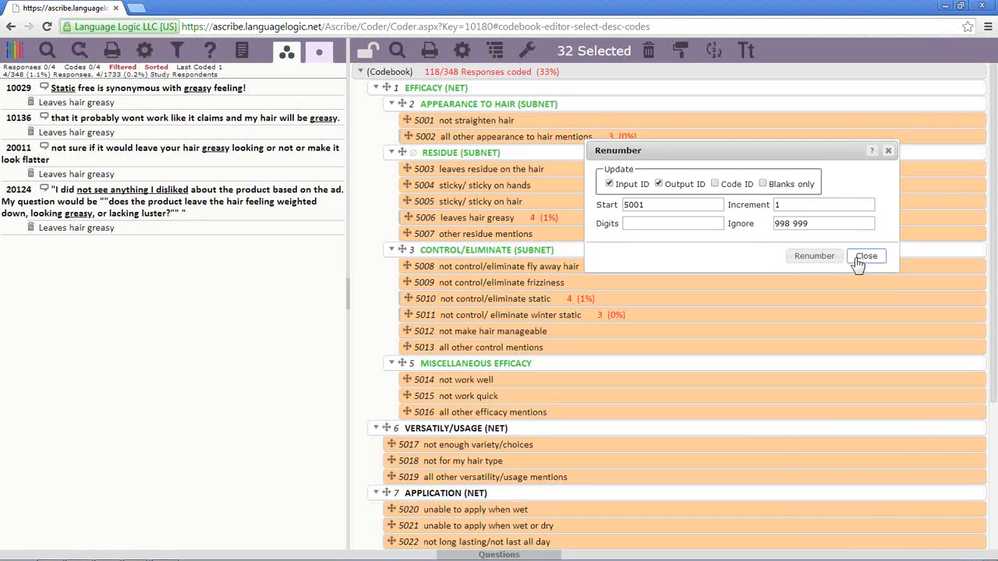
click(866, 257)
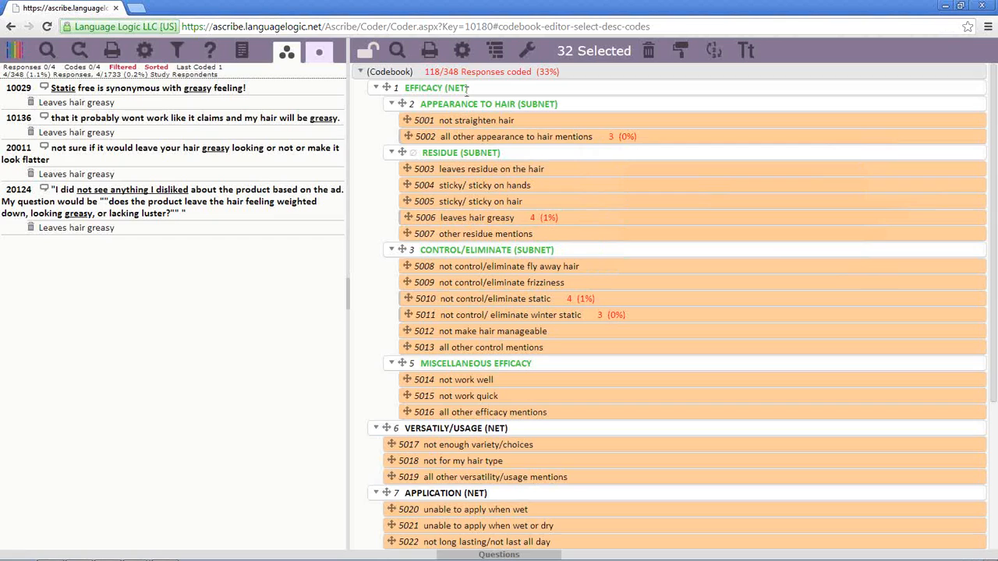
click(373, 55)
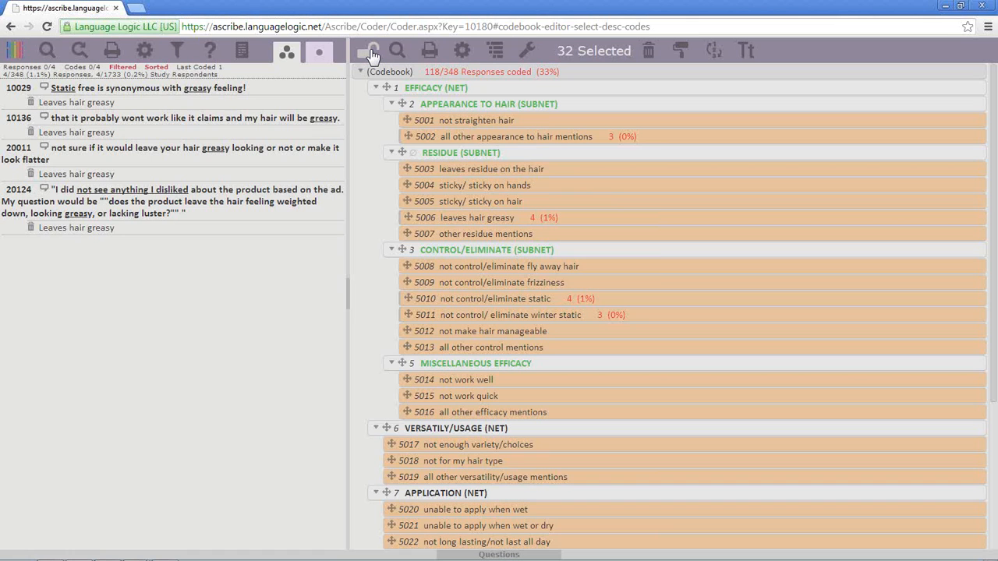